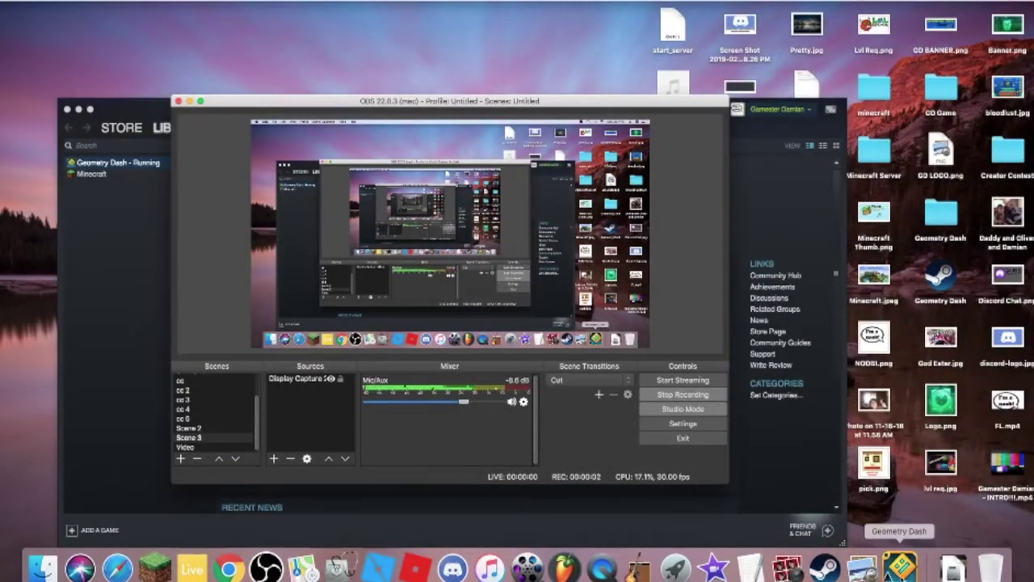
- Switch to Geometry Dash and create a new level among the user-made levels
{"action": "left_click", "coordinate": [899, 565]}
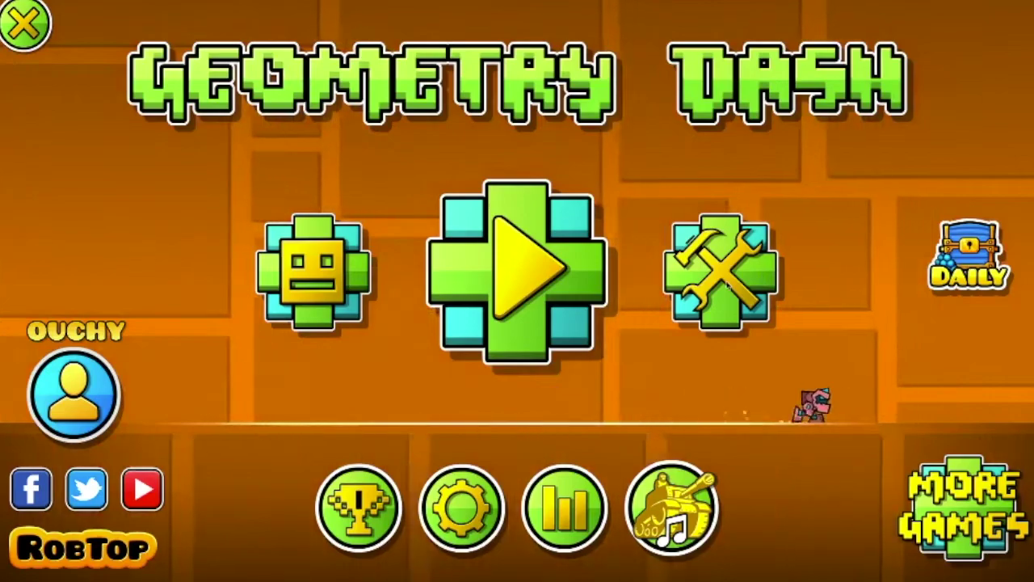
{"action": "left_click", "coordinate": [698, 270]}
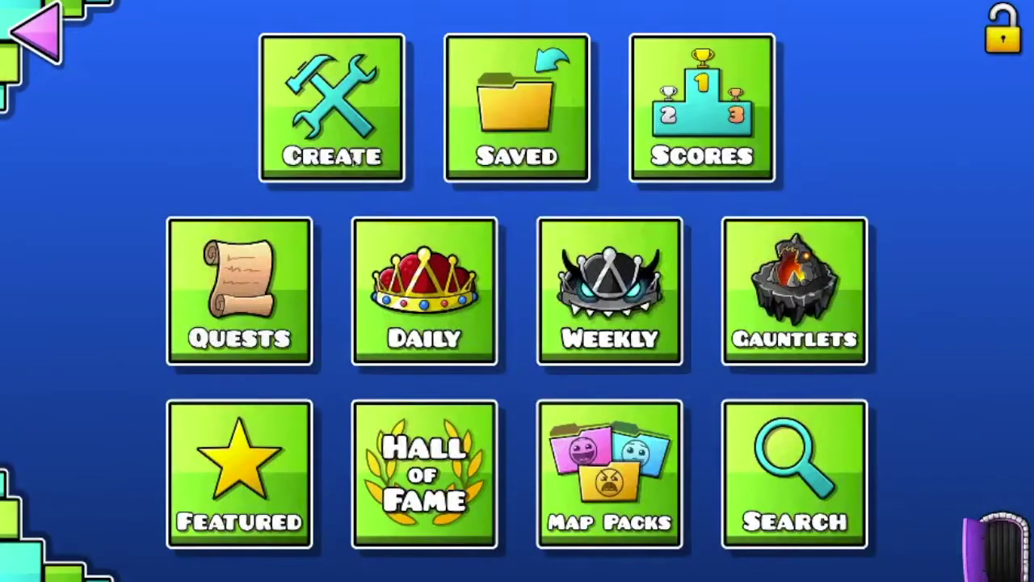
{"action": "left_click", "coordinate": [353, 159]}
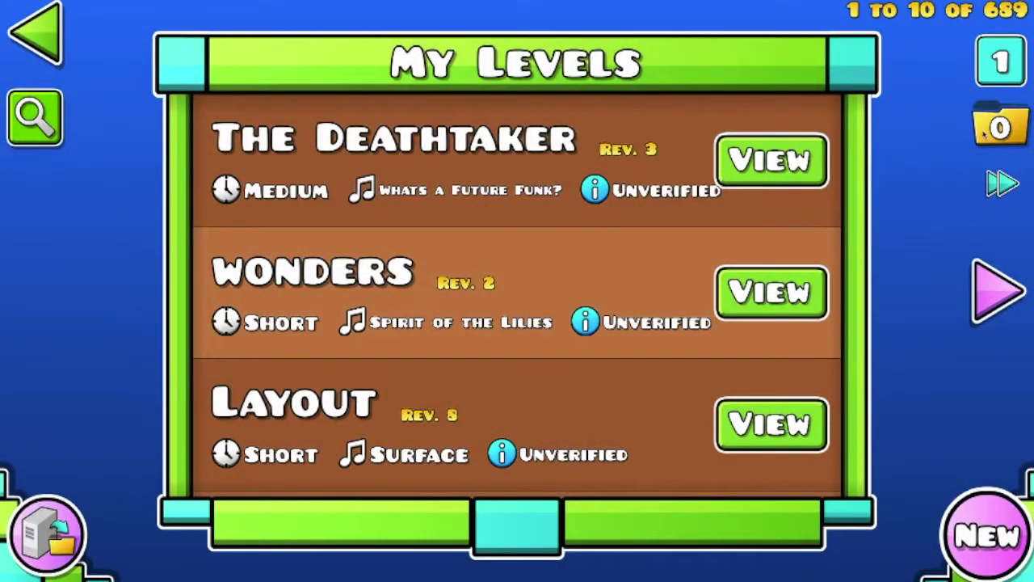
{"action": "left_click", "coordinate": [1008, 546]}
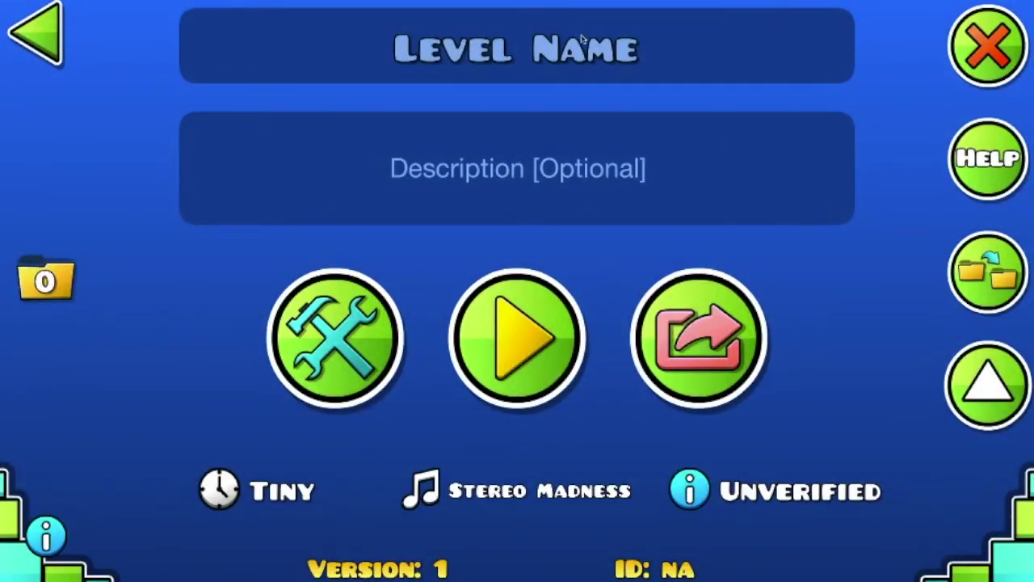
- Name the new level BloodToilet
{"action": "left_click", "coordinate": [582, 39]}
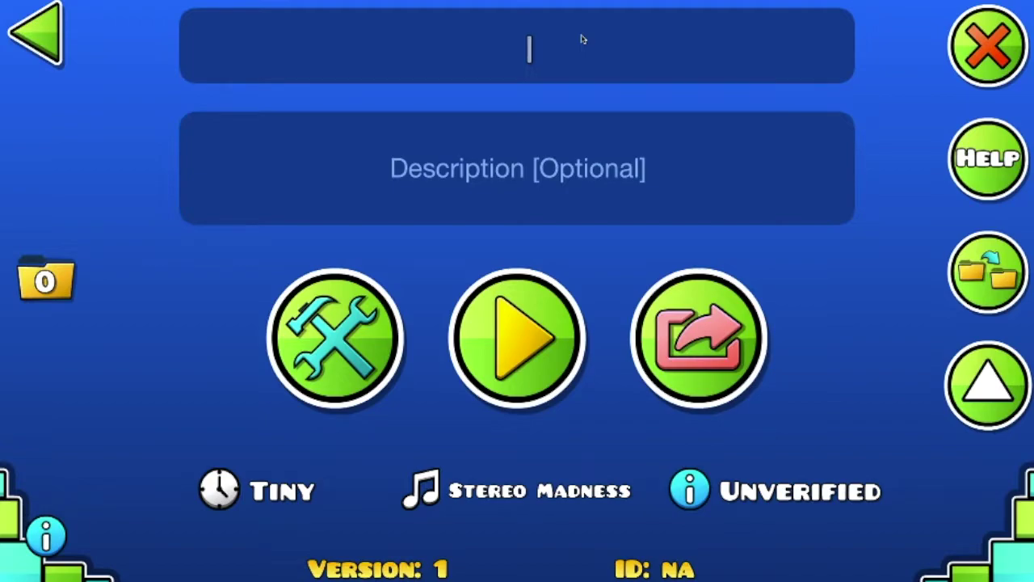
{"action": "type", "text": "Bl"}
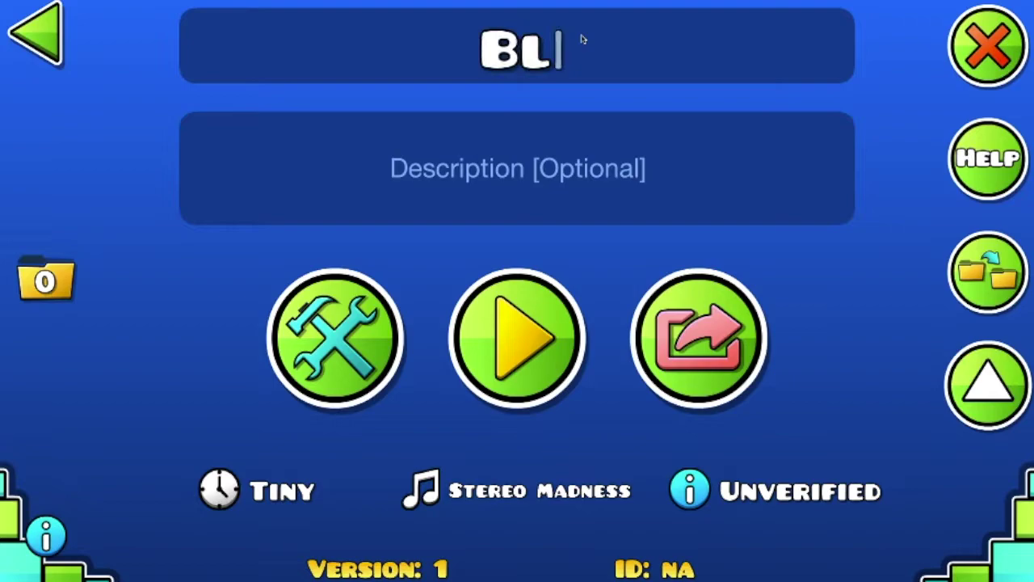
{"action": "type", "text": "oodToiley"}
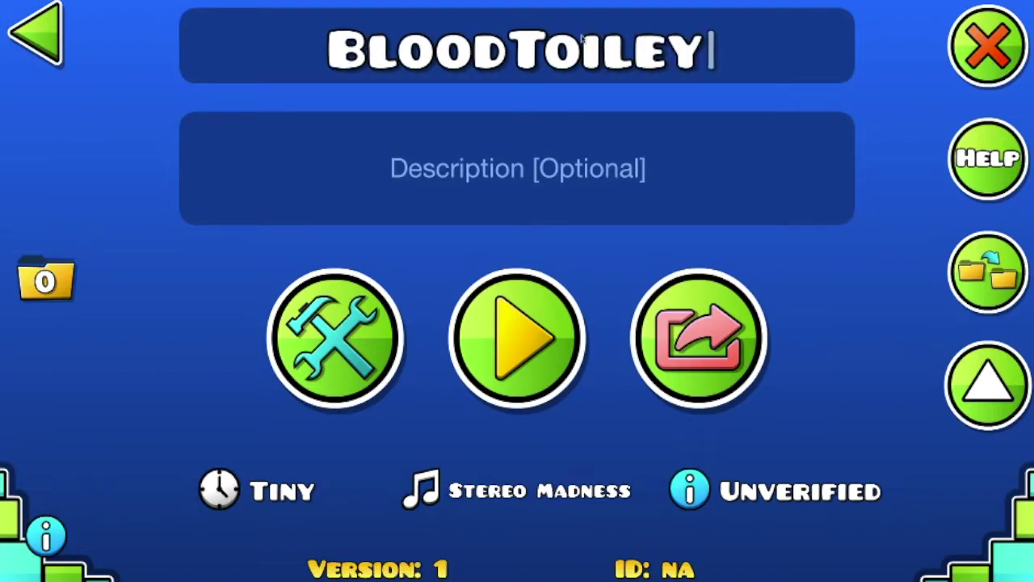
{"action": "key", "text": "BackSpace"}
{"action": "type", "text": "t"}
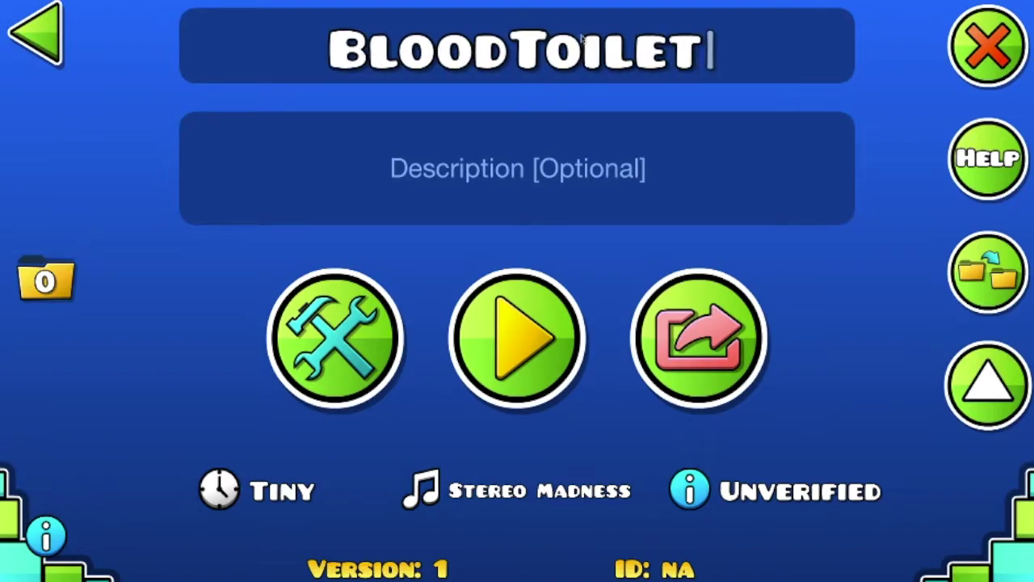
- Enter the level description "Let the blood rise out of the toilet, and all shall die. Verified by" followed by the verifier's username
{"action": "left_click", "coordinate": [578, 159]}
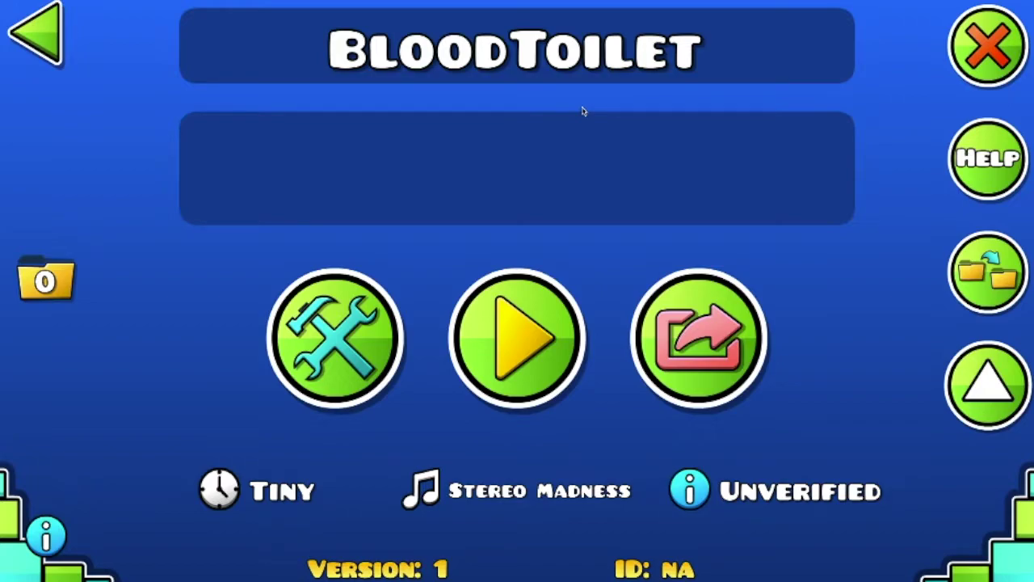
{"action": "type", "text": "Let the b"}
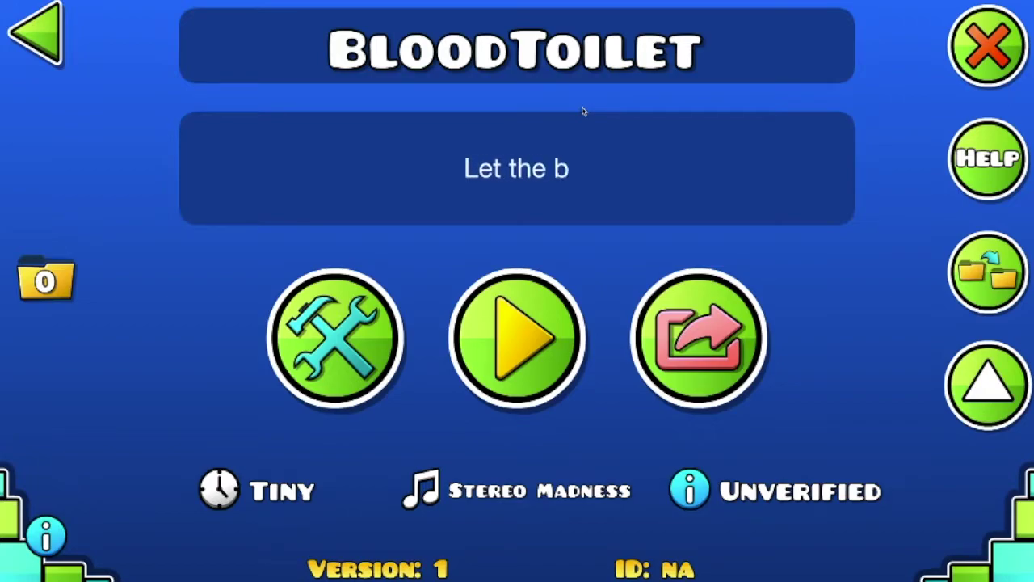
{"action": "type", "text": "lood rise"}
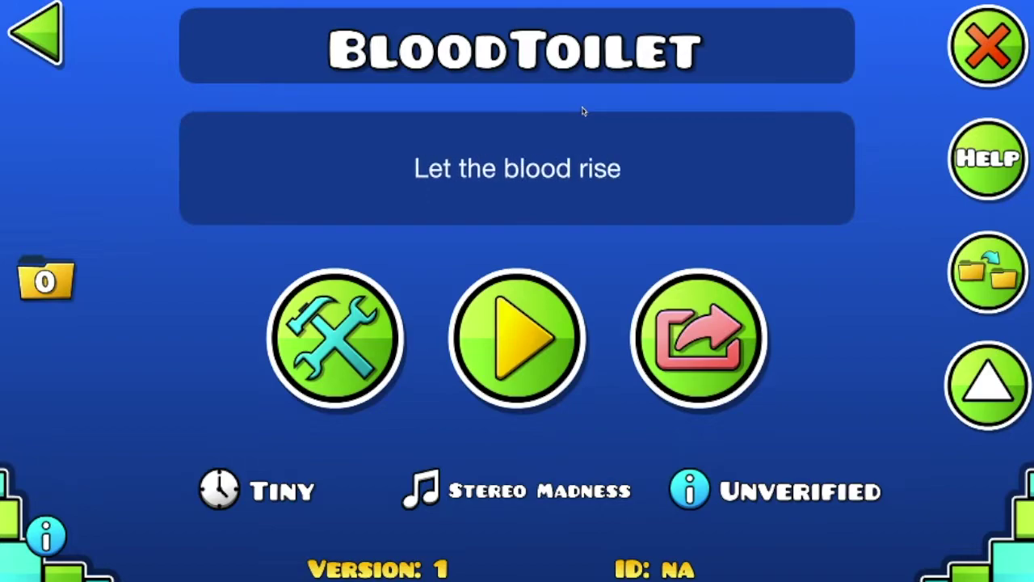
{"action": "type", "text": " out"}
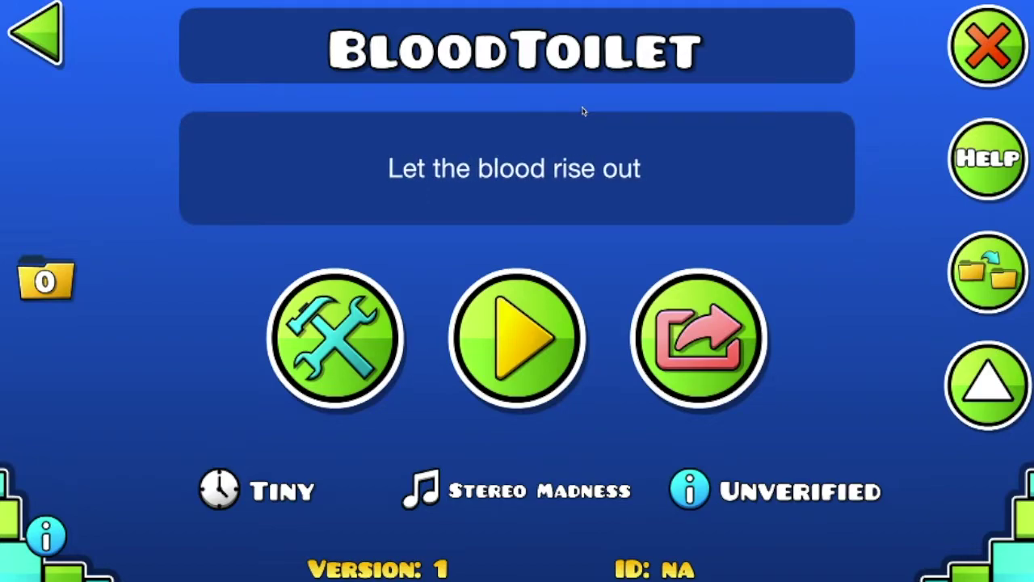
{"action": "type", "text": " of the"}
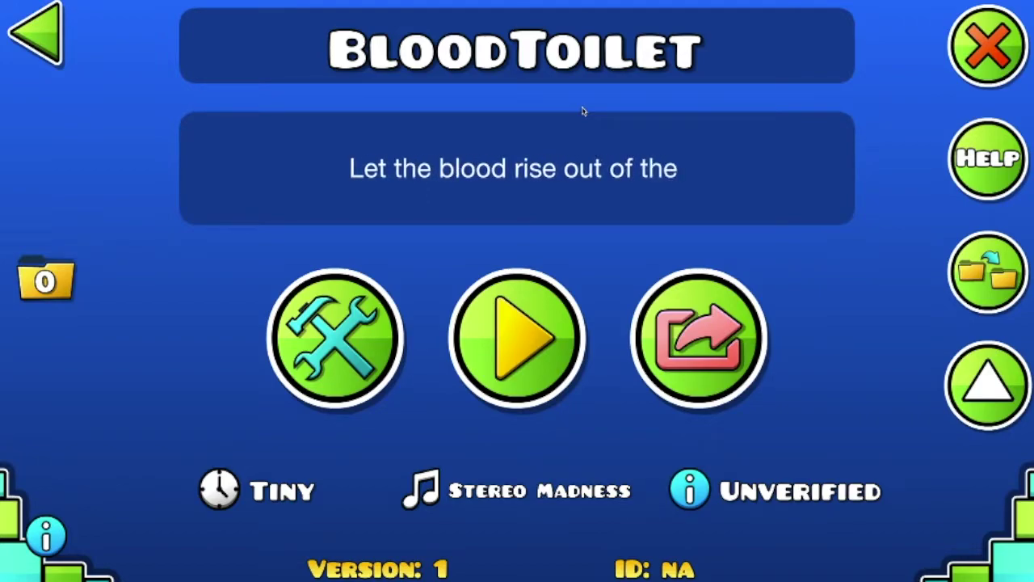
{"action": "type", "text": " toild"}
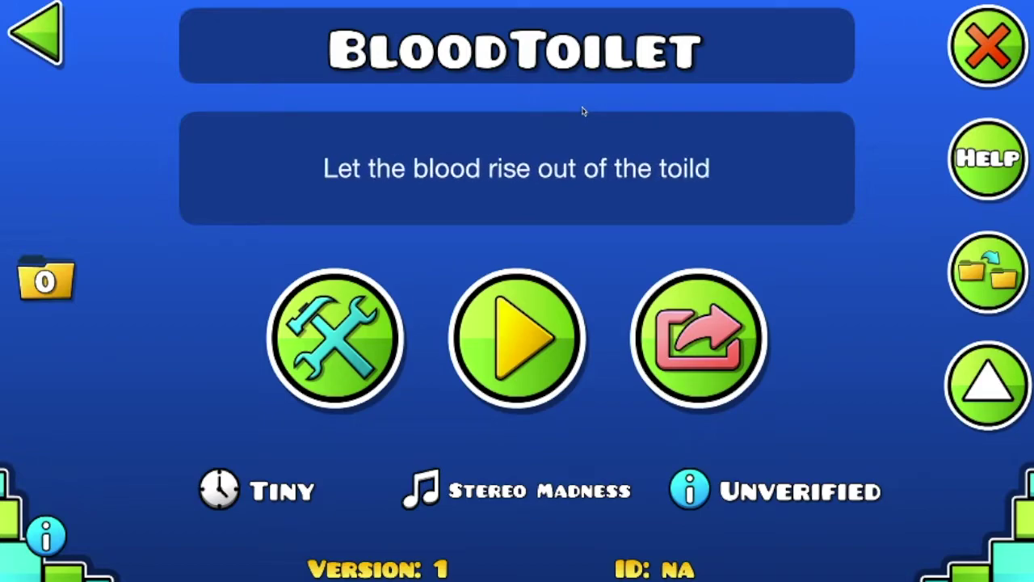
{"action": "key", "text": "BackSpace"}
{"action": "type", "text": "er"}
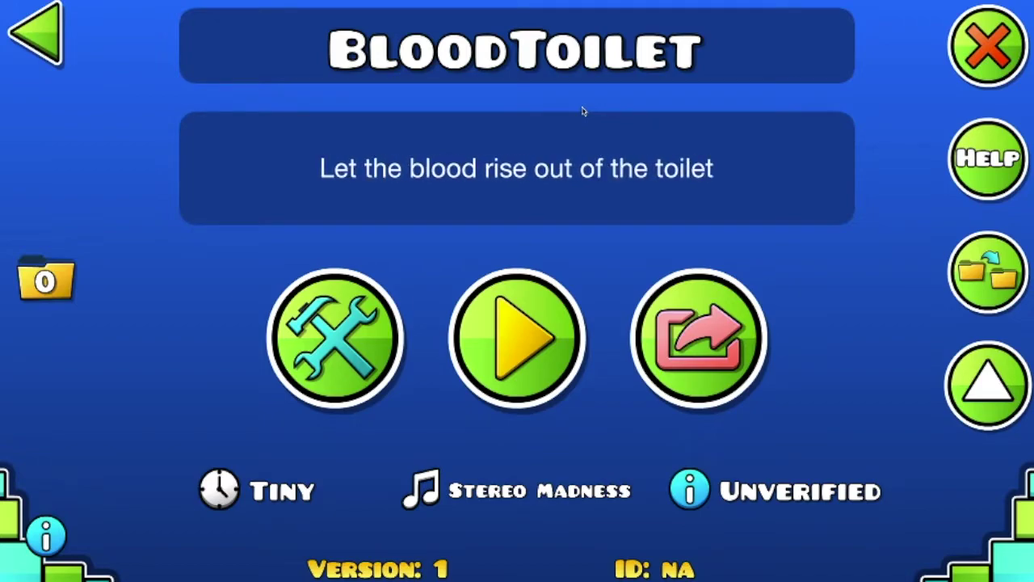
{"action": "type", "text": ", and all"}
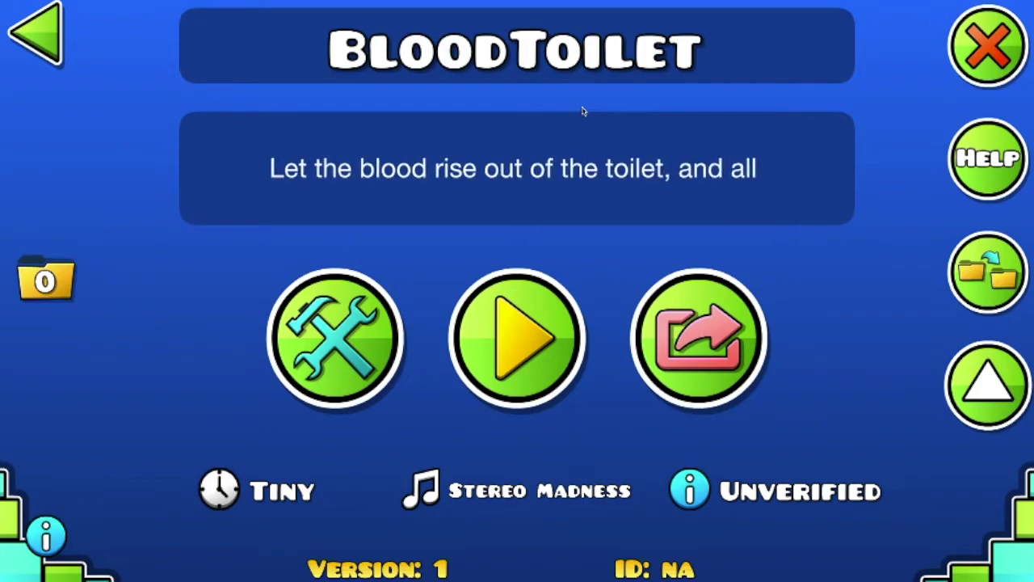
{"action": "type", "text": " shall"}
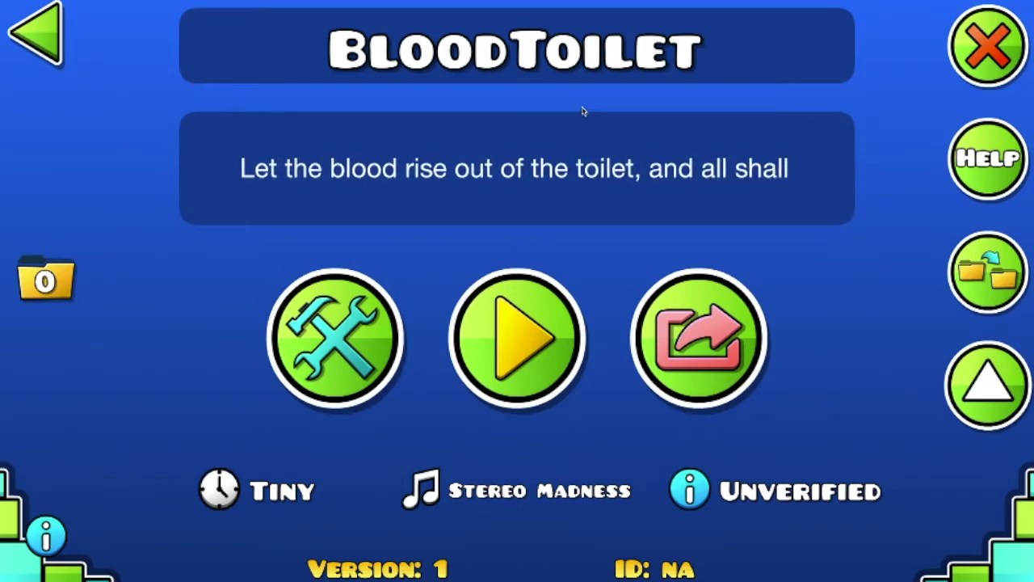
{"action": "type", "text": " die."}
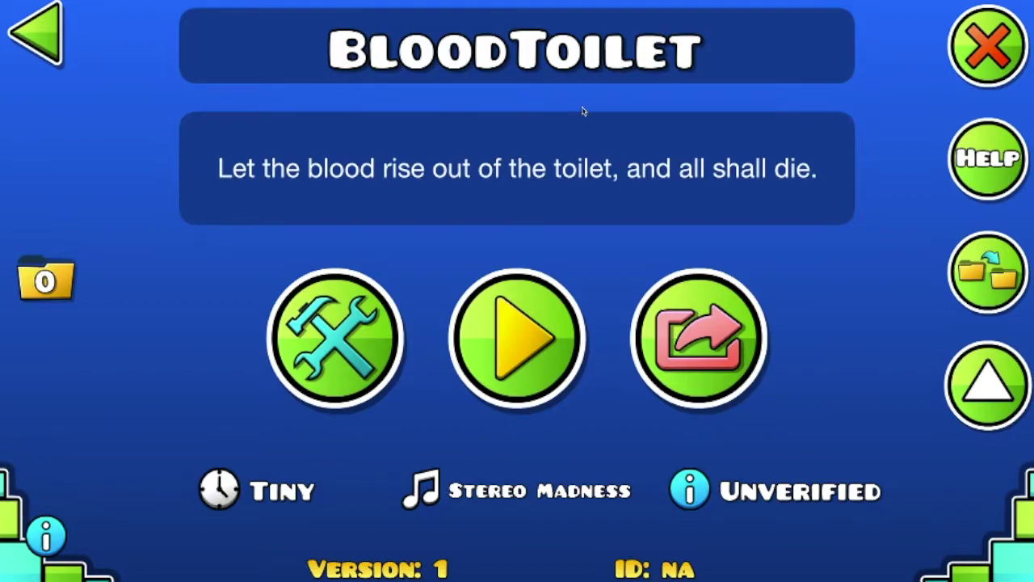
{"action": "type", "text": "Ver"}
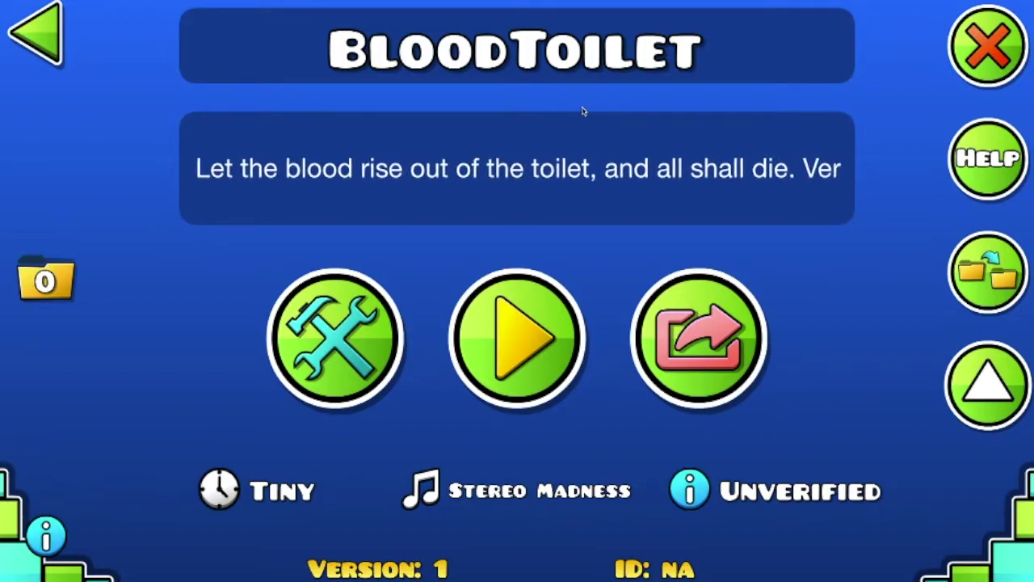
{"action": "type", "text": "ified"}
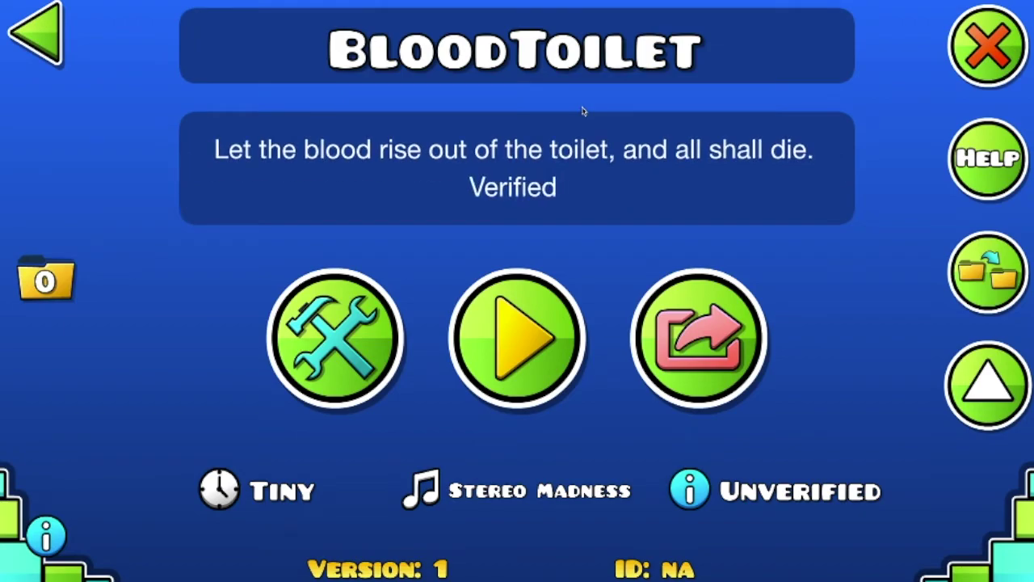
{"action": "type", "text": " by Ouchy"}
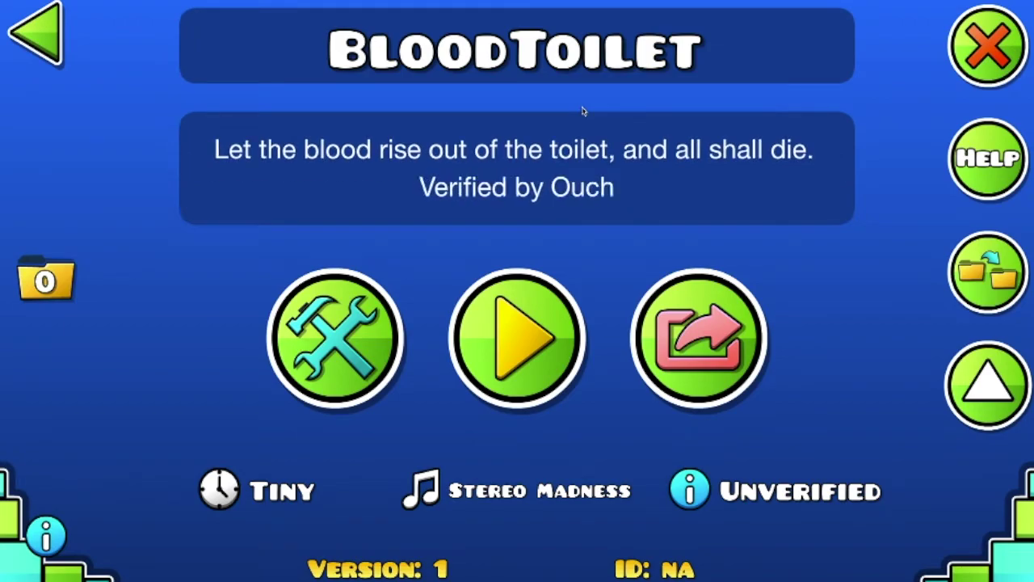
- Open the level in the editor and, in its settings, choose the plain white background and confirm the stone-brick ground
{"action": "left_click", "coordinate": [334, 340]}
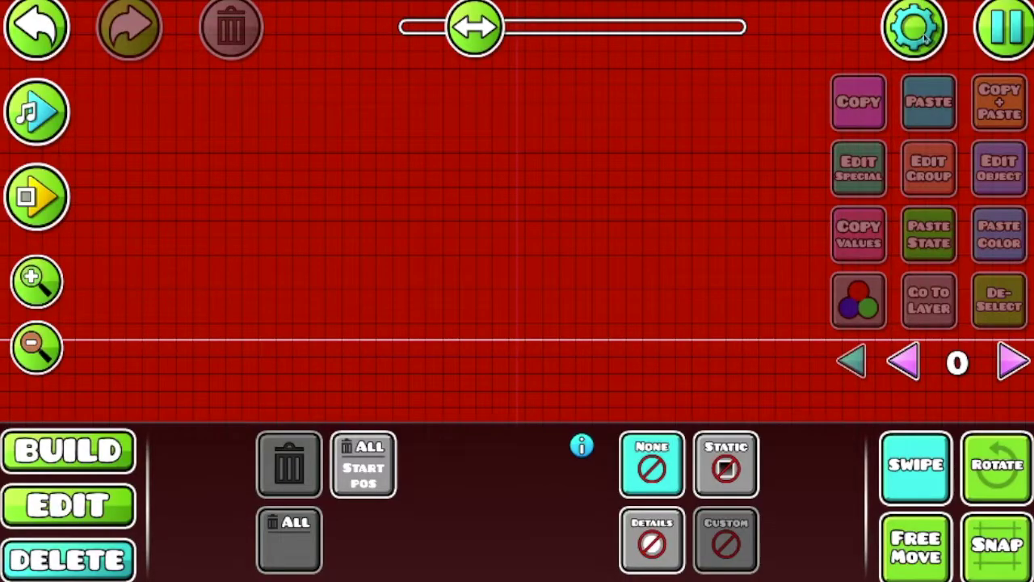
{"action": "left_click", "coordinate": [925, 34]}
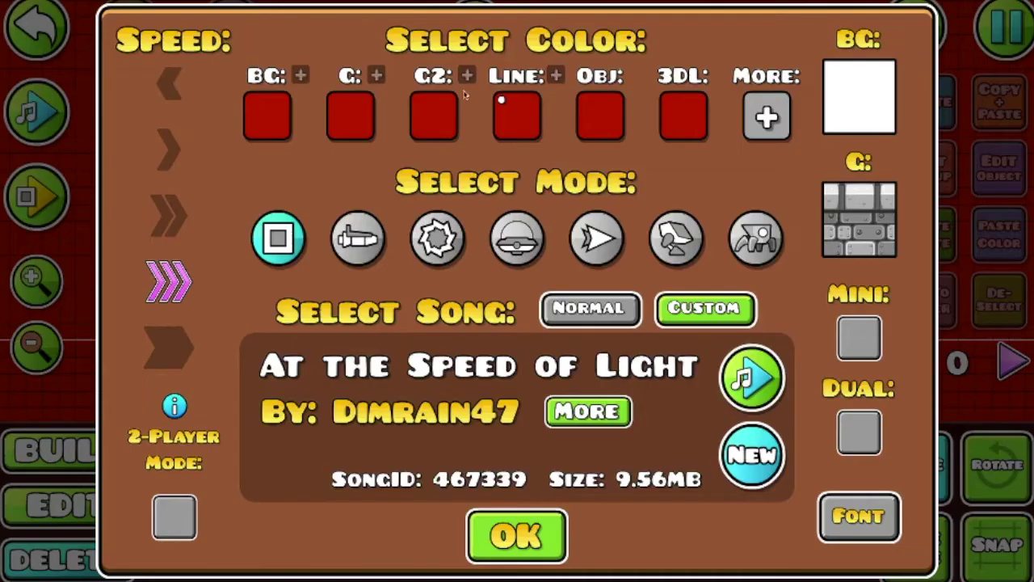
{"action": "left_click_drag", "start_coordinate": [270, 129], "coordinate": [867, 110]}
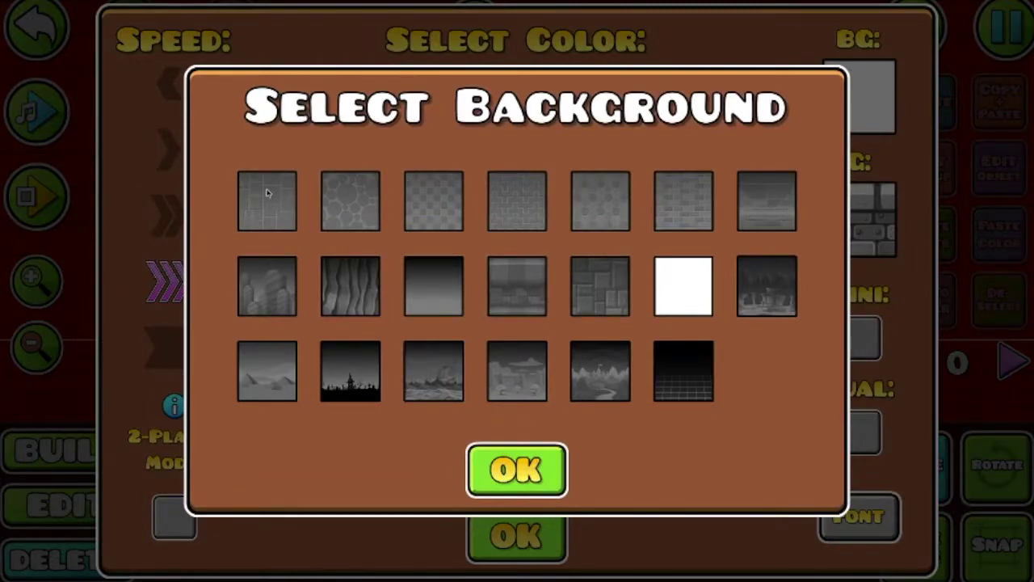
{"action": "left_click", "coordinate": [700, 280]}
{"action": "left_click", "coordinate": [525, 472]}
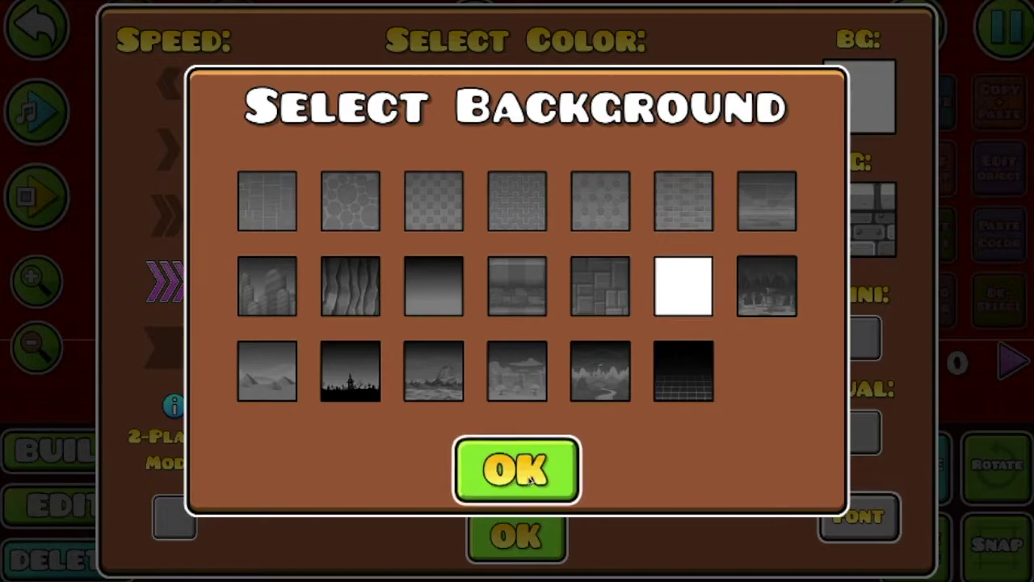
{"action": "left_click", "coordinate": [873, 218]}
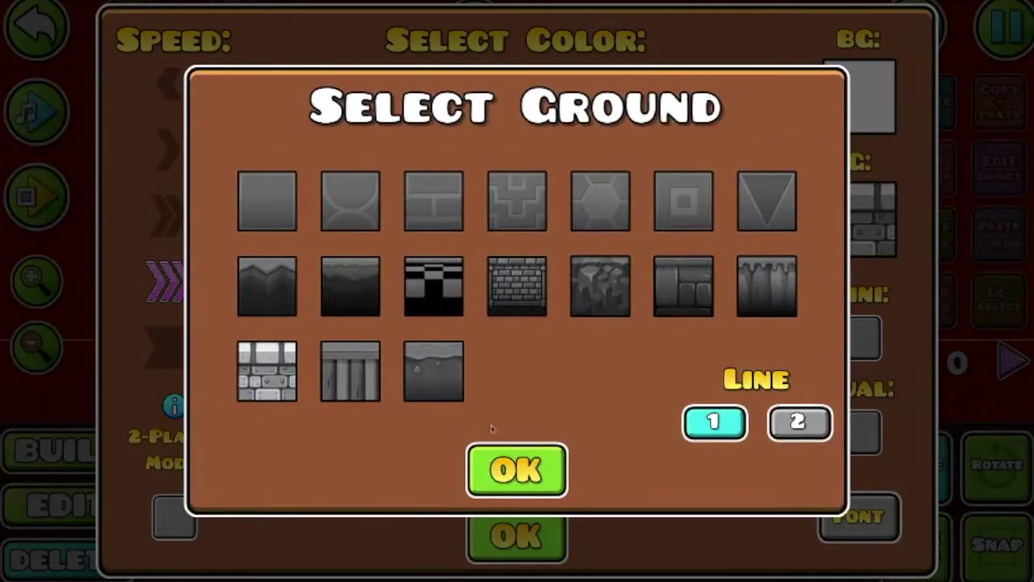
{"action": "left_click", "coordinate": [546, 491]}
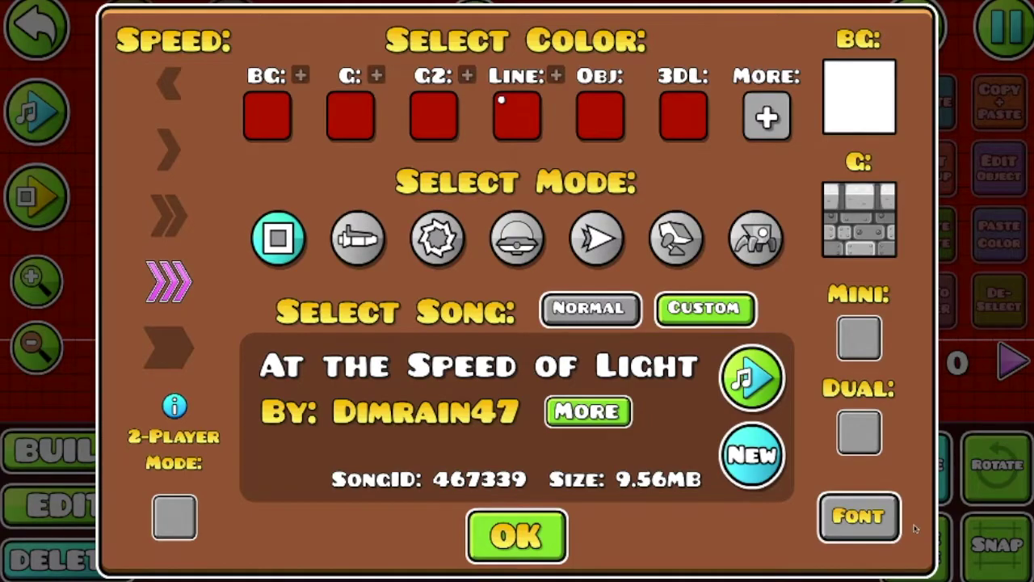
- Set the level's font to Font 7 and apply the level settings
{"action": "left_click", "coordinate": [889, 518]}
{"action": "left_click", "coordinate": [711, 293]}
{"action": "left_click", "coordinate": [711, 293]}
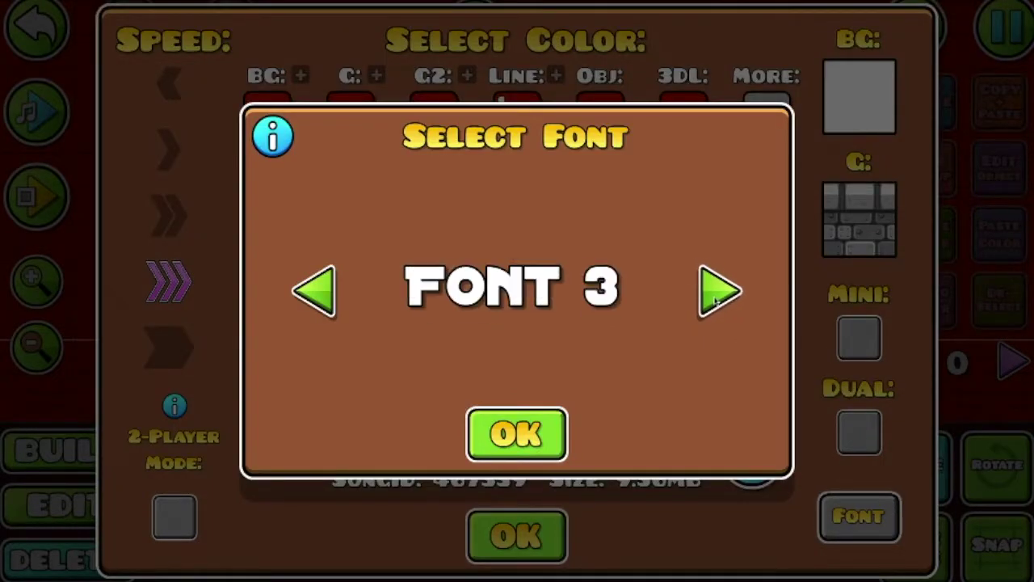
{"action": "left_click", "coordinate": [711, 292]}
{"action": "left_click", "coordinate": [711, 293]}
{"action": "left_click", "coordinate": [711, 293]}
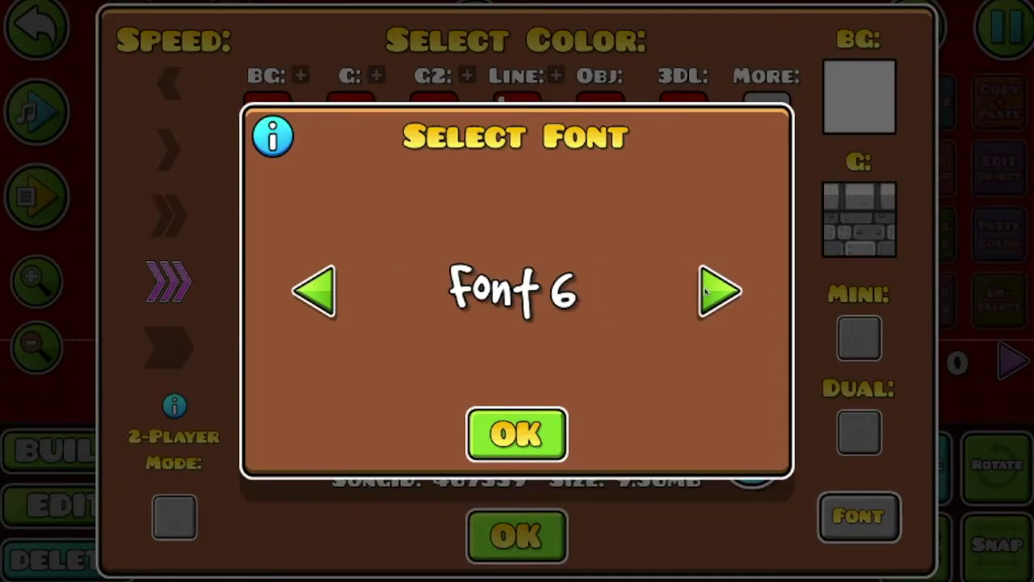
{"action": "left_click", "coordinate": [727, 299]}
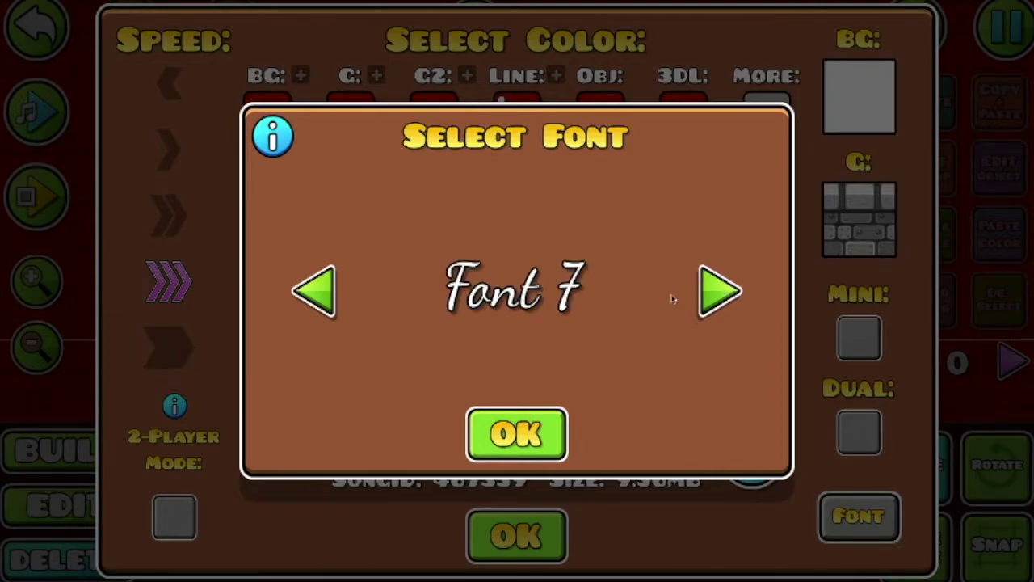
{"action": "left_click", "coordinate": [504, 433]}
{"action": "left_click", "coordinate": [506, 535]}
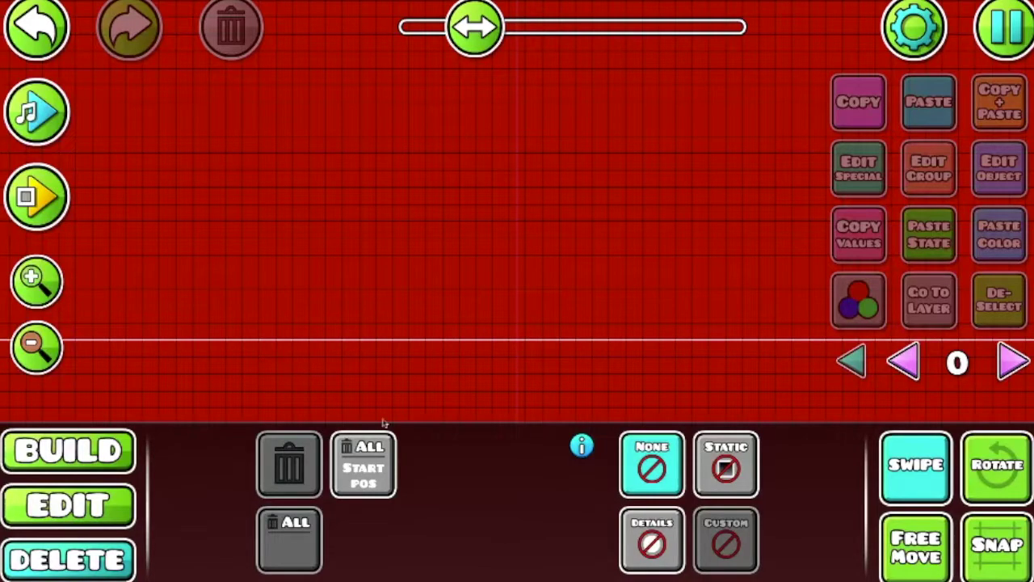
- Place a black orb above the ground near the level's start and playtest the jump into it
{"action": "left_click", "coordinate": [91, 456]}
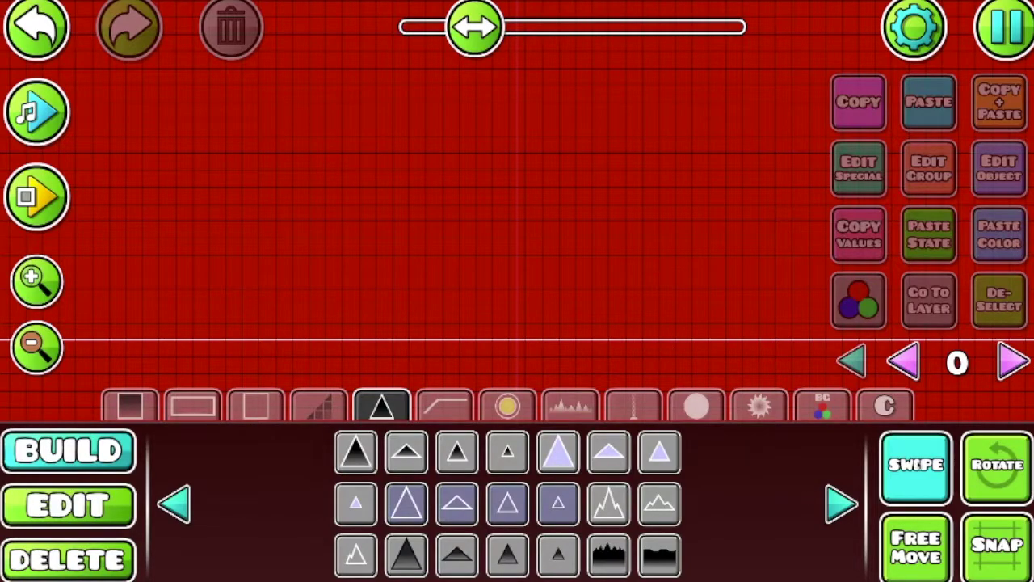
{"action": "left_click_drag", "start_coordinate": [594, 200], "coordinate": [919, 192]}
{"action": "left_click_drag", "start_coordinate": [438, 42], "coordinate": [262, 47]}
{"action": "scroll", "coordinate": [299, 204], "scroll_direction": "up", "scroll_amount": 4}
{"action": "scroll", "coordinate": [299, 204], "scroll_direction": "left", "scroll_amount": 2}
{"action": "left_click", "coordinate": [507, 405]}
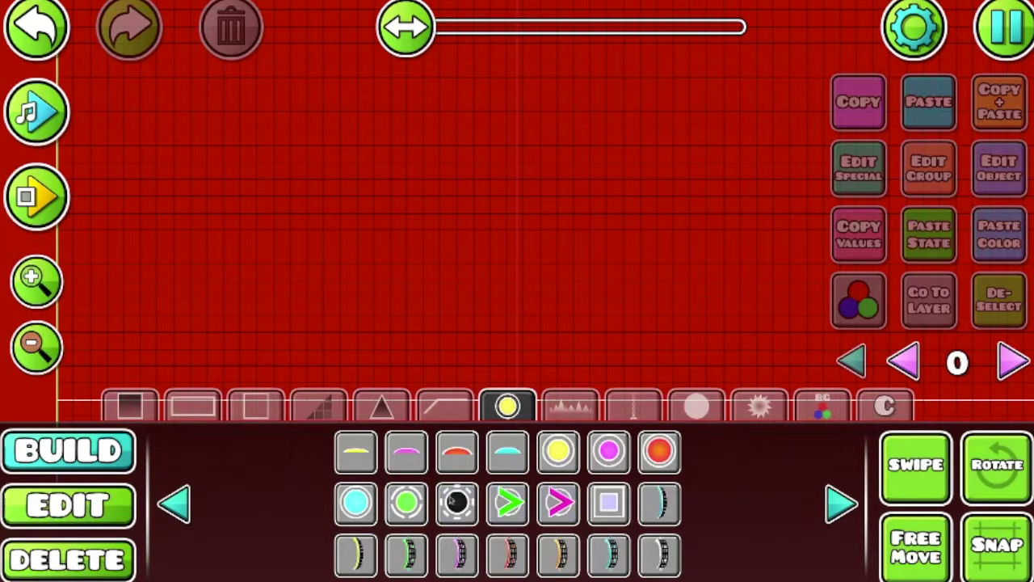
{"action": "left_click", "coordinate": [456, 502]}
{"action": "left_click", "coordinate": [166, 321]}
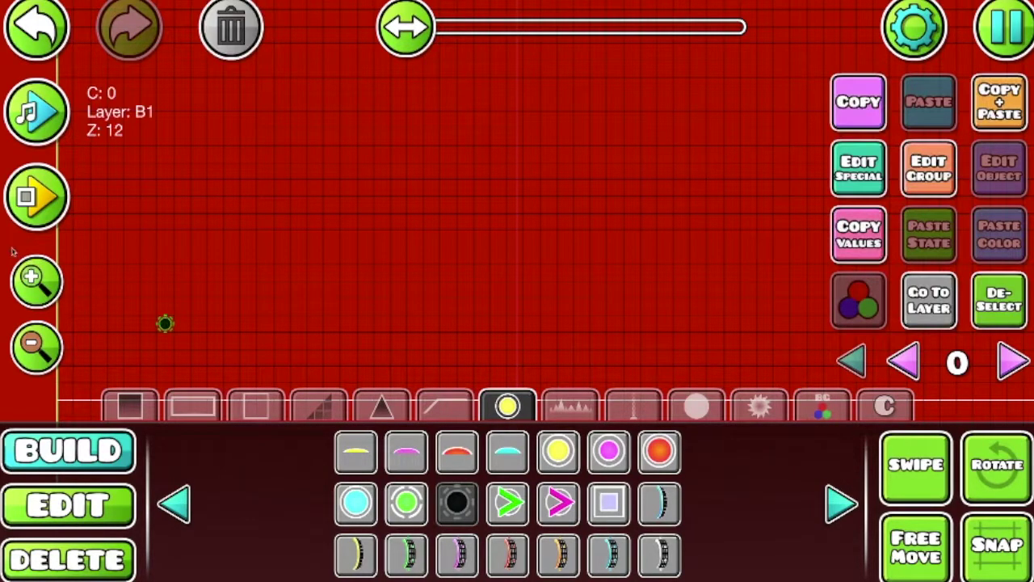
{"action": "left_click", "coordinate": [36, 197]}
{"action": "left_click", "coordinate": [125, 202]}
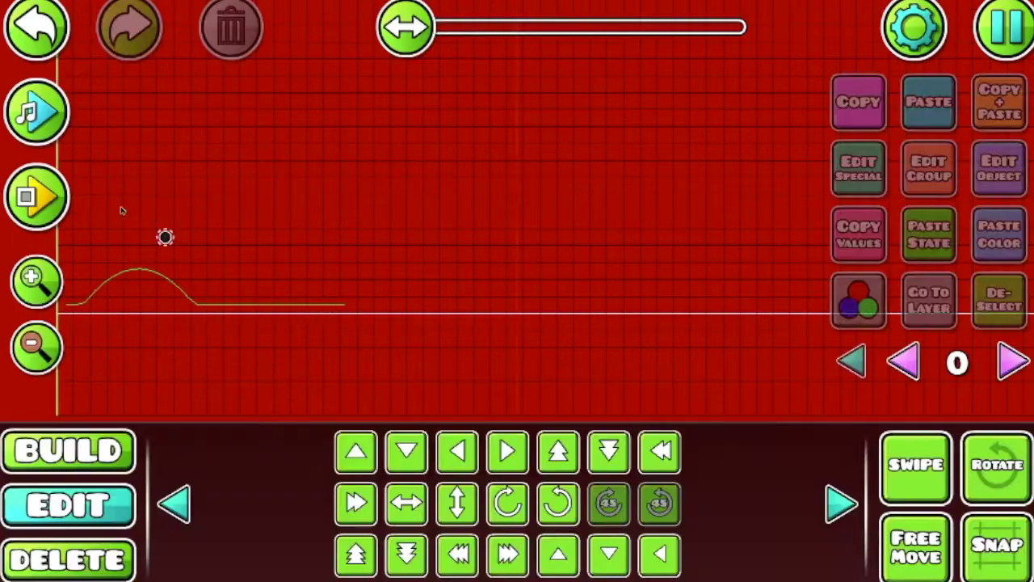
- Move the black orb down about two blocks and playtest the jump into it
{"action": "left_click", "coordinate": [121, 457]}
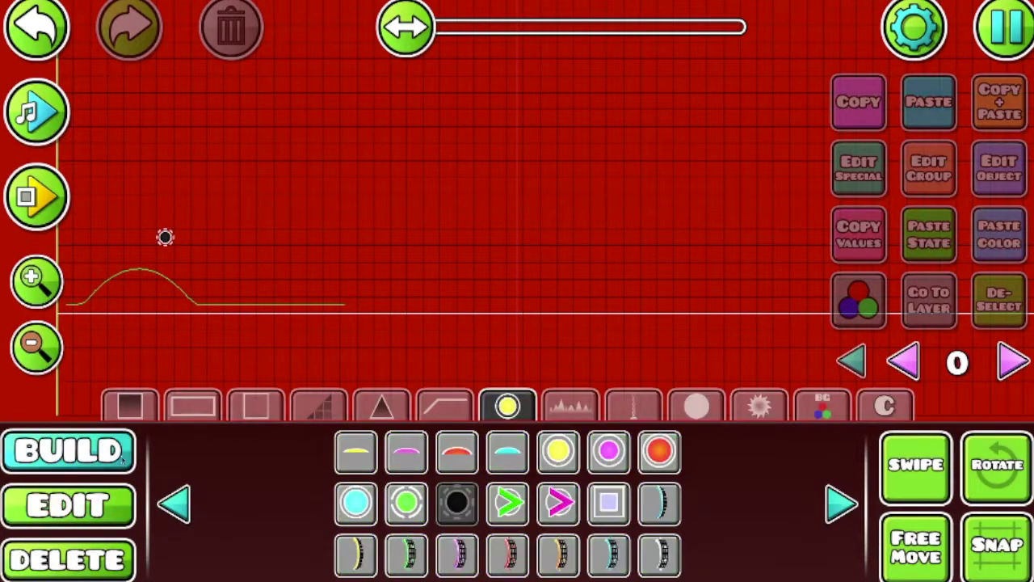
{"action": "left_click", "coordinate": [115, 510]}
{"action": "left_click", "coordinate": [165, 238]}
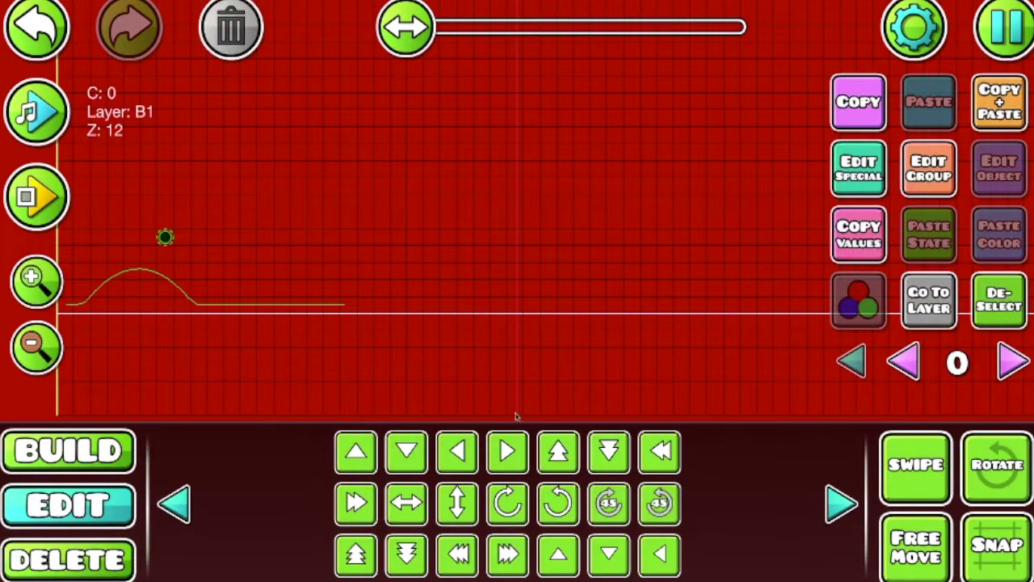
{"action": "left_click", "coordinate": [609, 451]}
{"action": "left_click", "coordinate": [36, 197]}
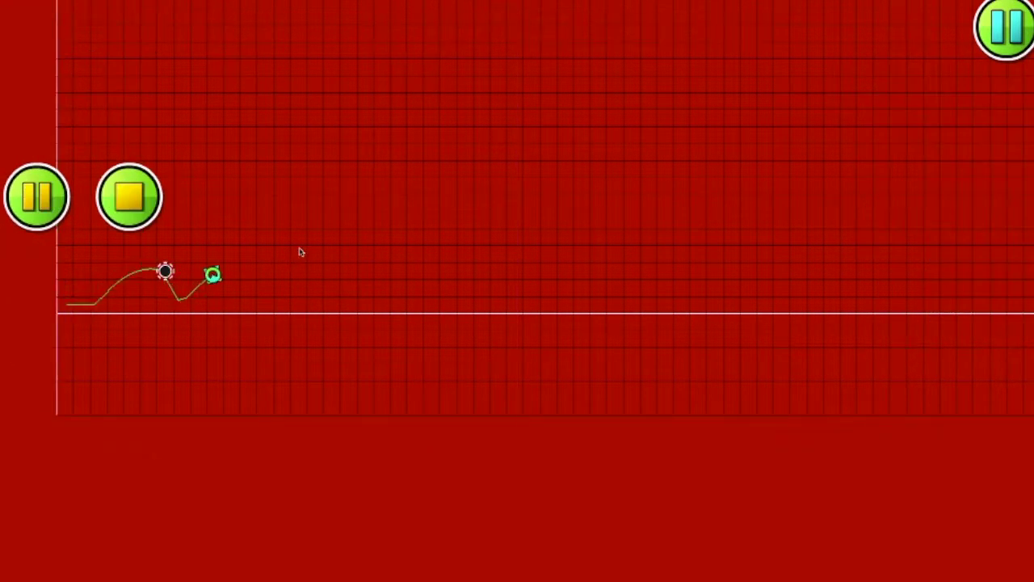
{"action": "left_click", "coordinate": [130, 196]}
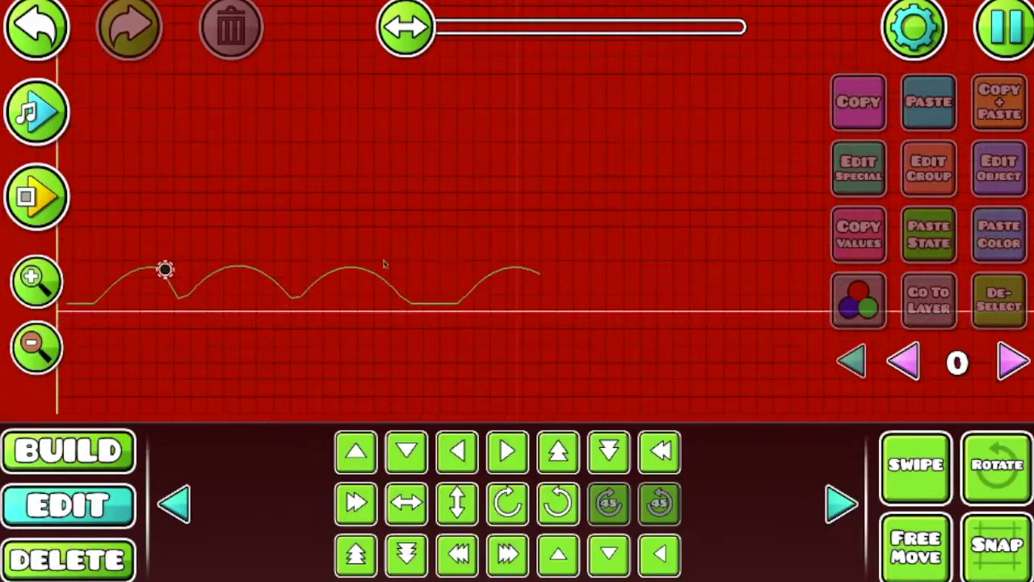
- Place a pink ship portal just above the ground after the black orb and enable its boundary lines
{"action": "key", "text": "1"}
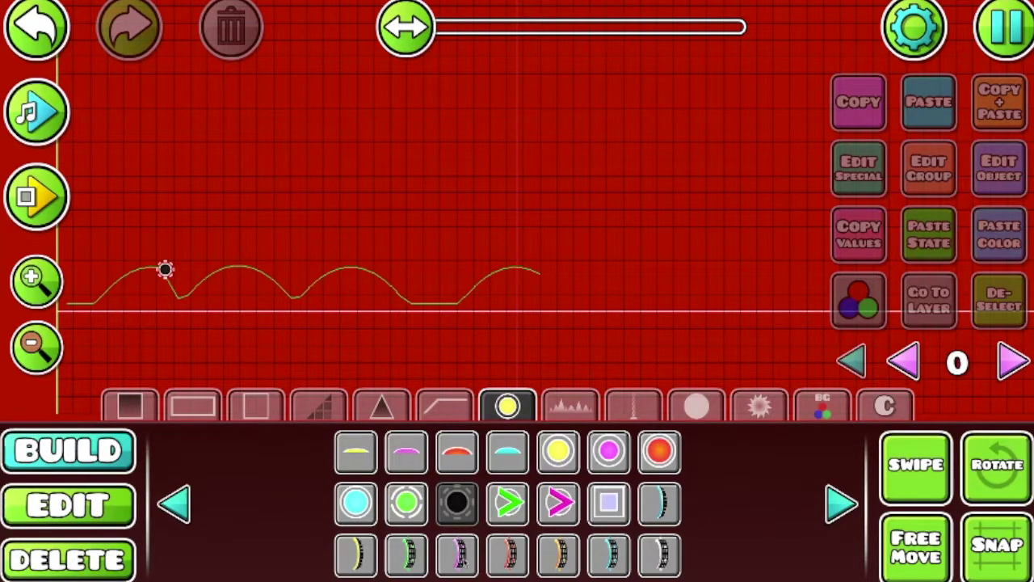
{"action": "left_click", "coordinate": [457, 554]}
{"action": "left_click", "coordinate": [219, 283]}
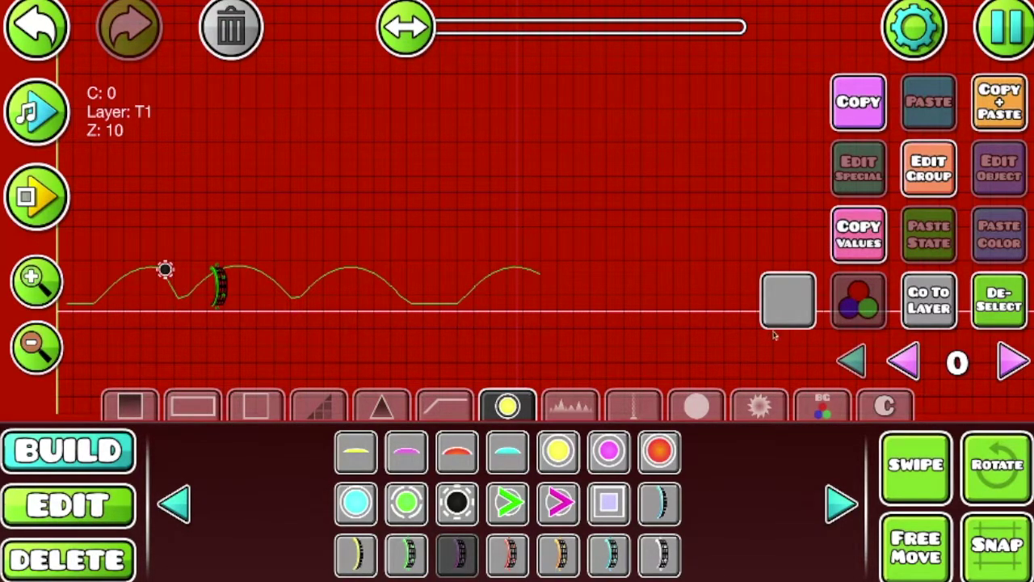
{"action": "left_click", "coordinate": [787, 292]}
- Lay two rows of standard black spikes along the ground after the ship portal, with a gap in the lower row
{"action": "left_click", "coordinate": [318, 404]}
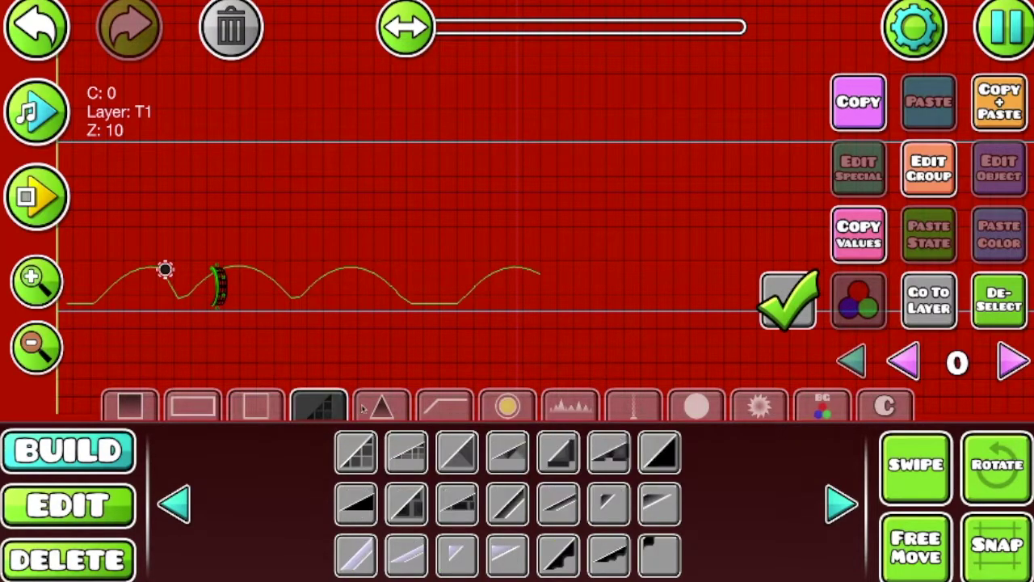
{"action": "left_click", "coordinate": [380, 403]}
{"action": "left_click", "coordinate": [355, 450]}
{"action": "left_click", "coordinate": [929, 495]}
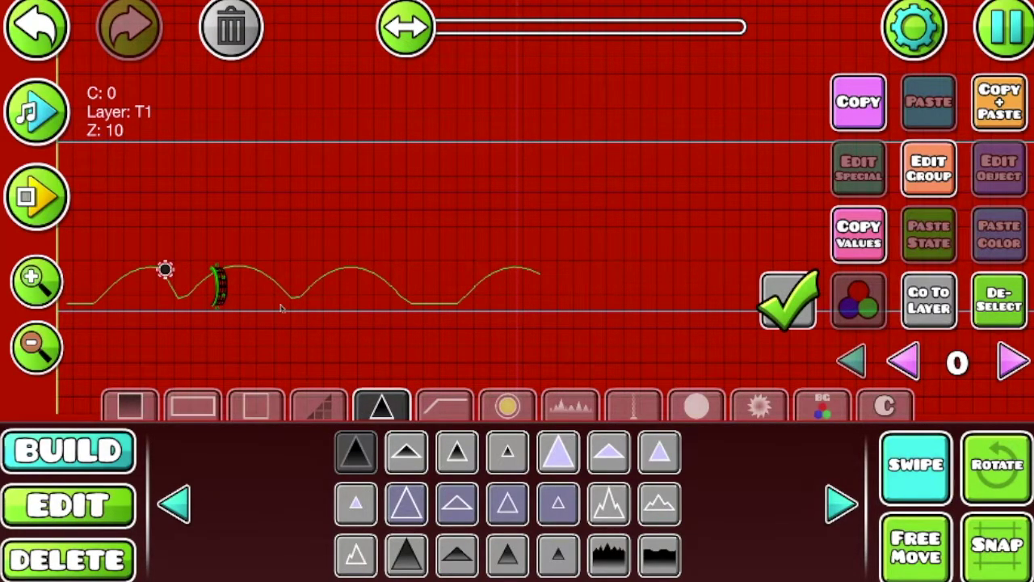
{"action": "mouse_move", "coordinate": [251, 304]}
{"action": "left_mouse_down"}
{"action": "mouse_move", "coordinate": [306, 287]}
{"action": "mouse_move", "coordinate": [464, 303]}
{"action": "mouse_move", "coordinate": [499, 288]}
{"action": "mouse_move", "coordinate": [379, 287]}
{"action": "mouse_move", "coordinate": [273, 307]}
{"action": "left_mouse_up"}
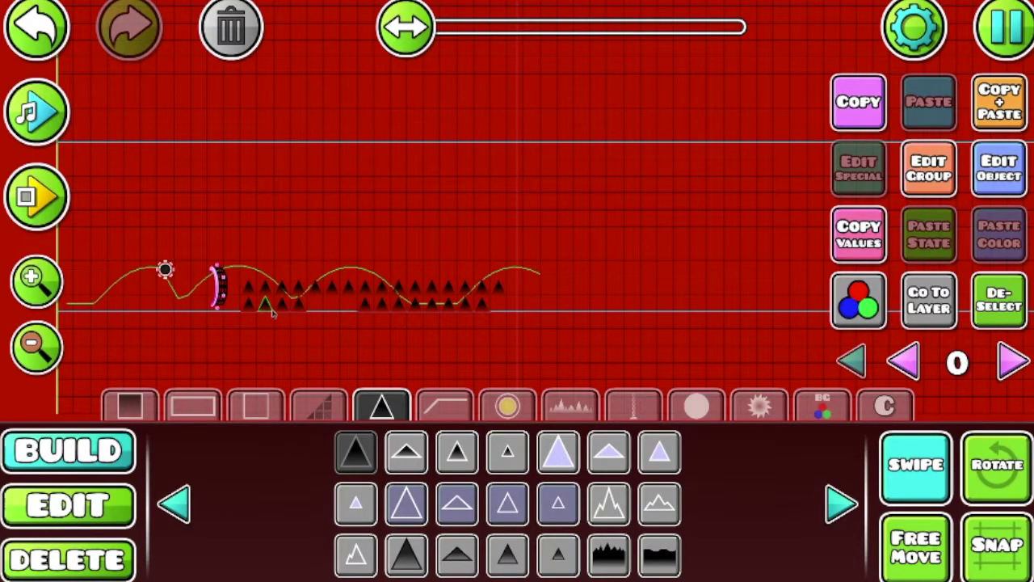
- Add a ceiling row of spikes rotated 180 degrees above the floor spikes, spanning the same length to form a corridor
{"action": "left_click", "coordinate": [256, 250]}
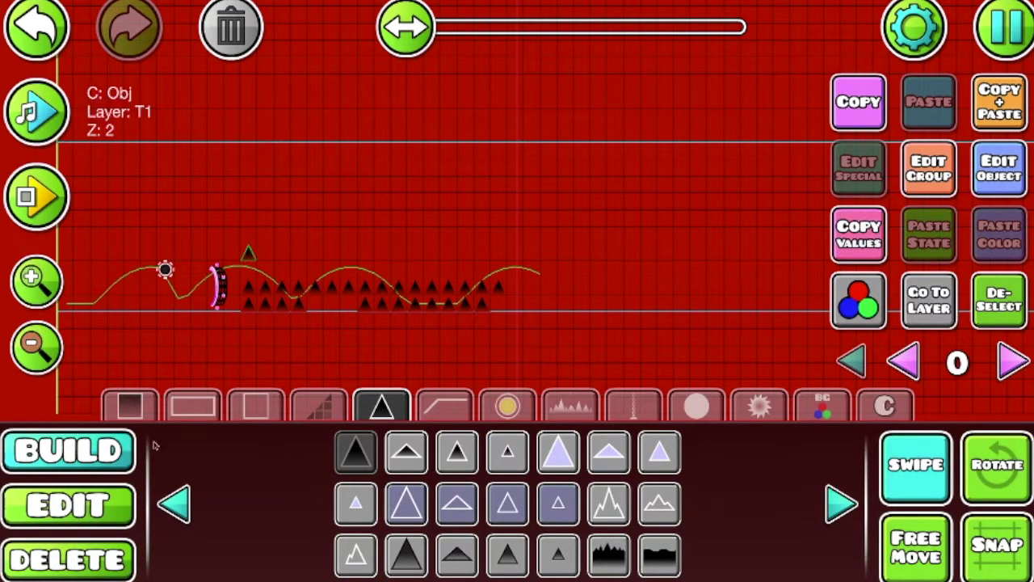
{"action": "left_click", "coordinate": [125, 513]}
{"action": "left_click", "coordinate": [504, 512]}
{"action": "left_click", "coordinate": [504, 512]}
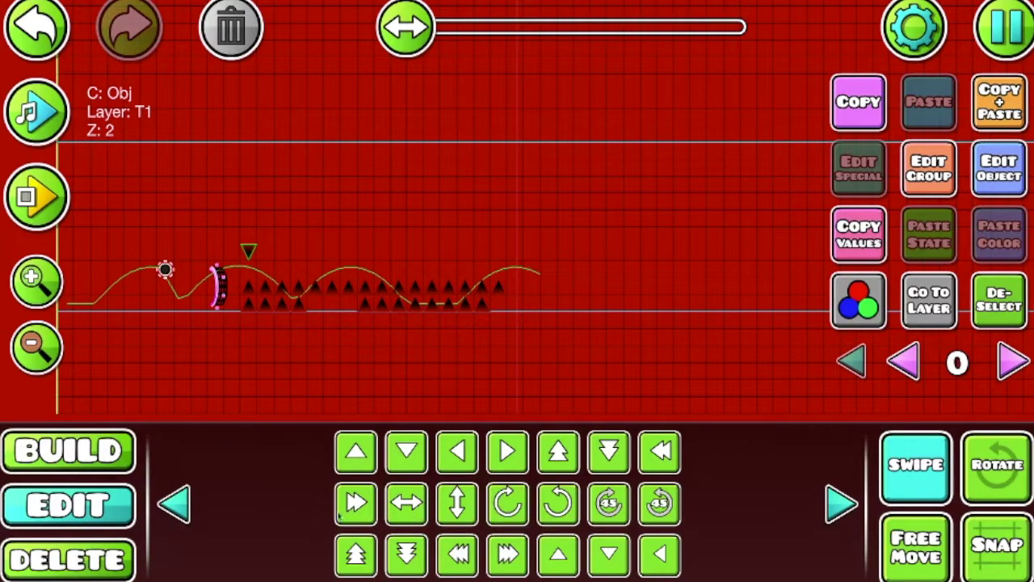
{"action": "left_click", "coordinate": [69, 449]}
{"action": "left_click_drag", "start_coordinate": [267, 250], "coordinate": [499, 250]}
- Playtest the ship flight through the spike corridor and turn off swipe mode
{"action": "left_click", "coordinate": [37, 196]}
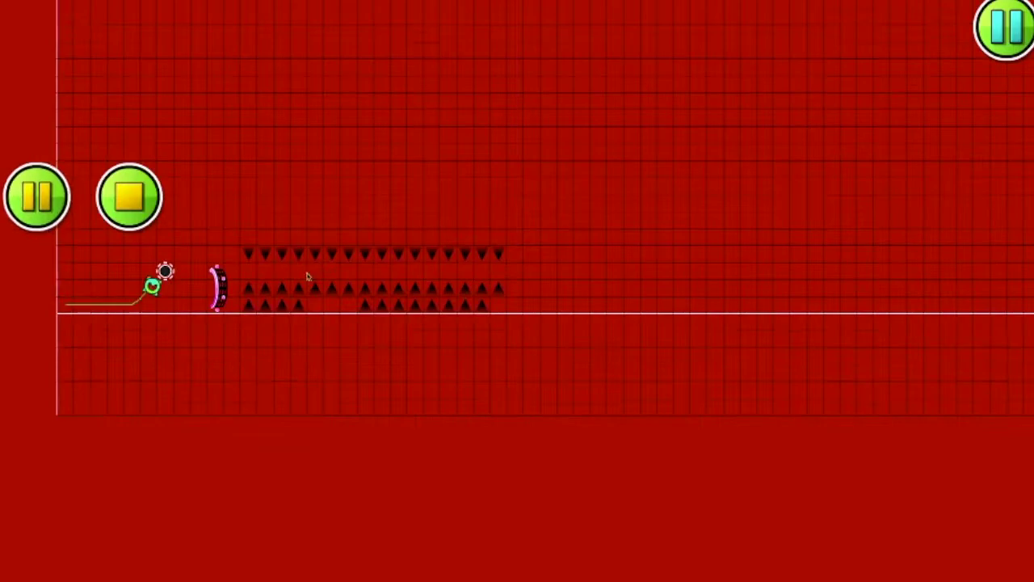
{"action": "left_click", "coordinate": [137, 219]}
{"action": "left_click", "coordinate": [927, 471]}
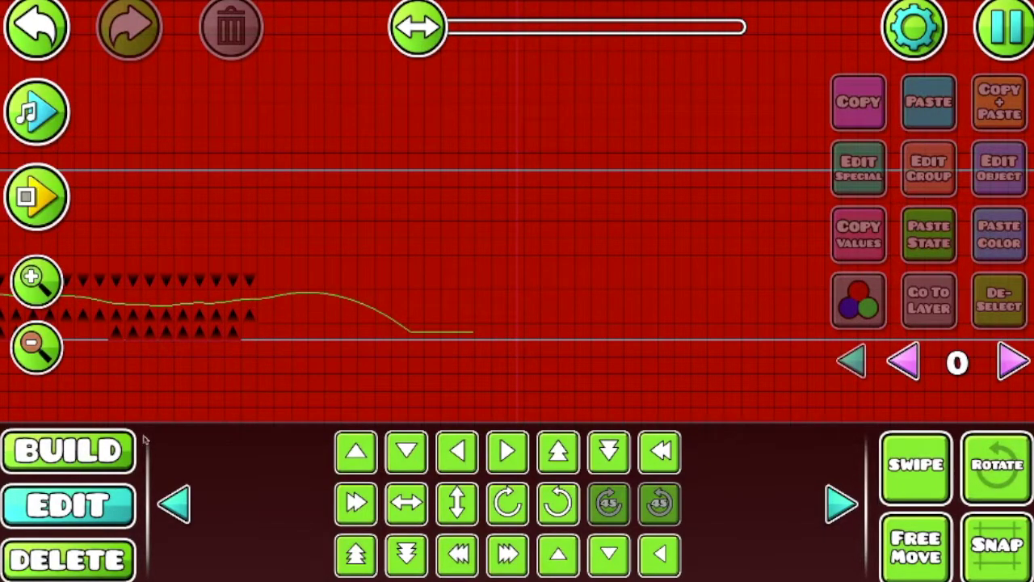
- Place a yellow gravity portal midway through the spike corridor and playtest the flipped ship flight
{"action": "left_click", "coordinate": [120, 448]}
{"action": "left_click_drag", "start_coordinate": [489, 293], "coordinate": [737, 291]}
{"action": "left_click", "coordinate": [452, 408]}
{"action": "left_click", "coordinate": [549, 411]}
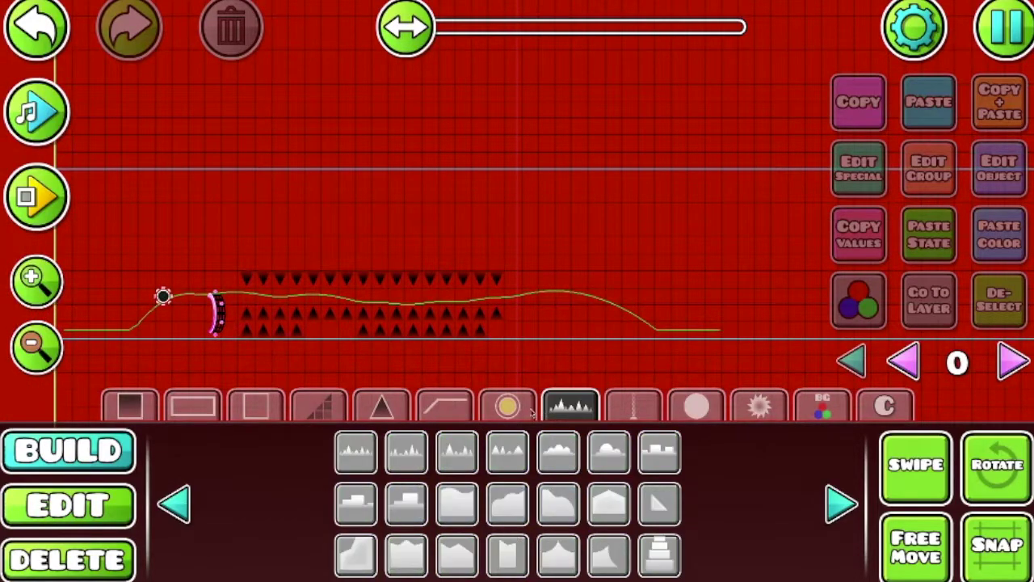
{"action": "left_click", "coordinate": [526, 408]}
{"action": "left_click", "coordinate": [355, 554]}
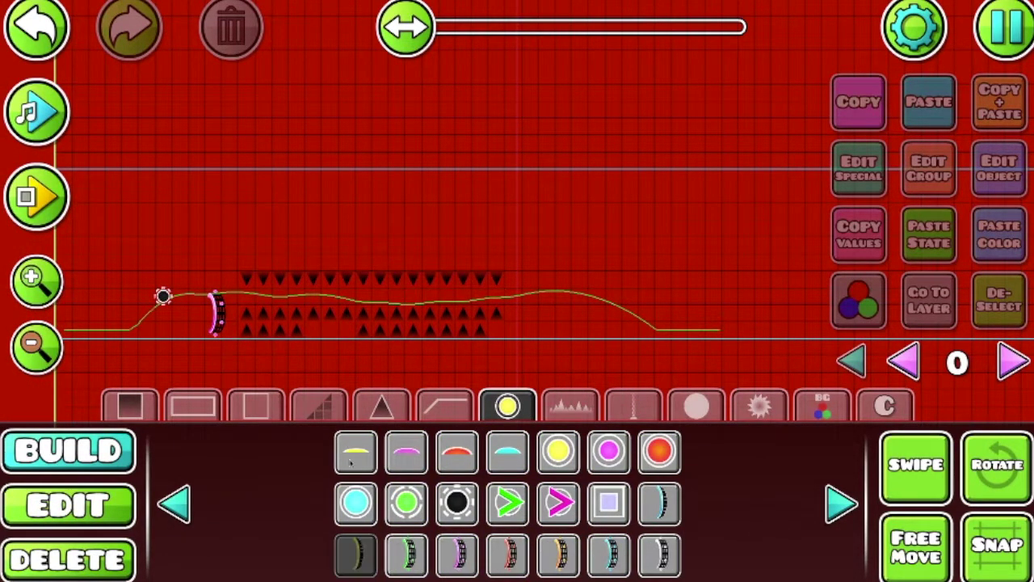
{"action": "left_click", "coordinate": [353, 299]}
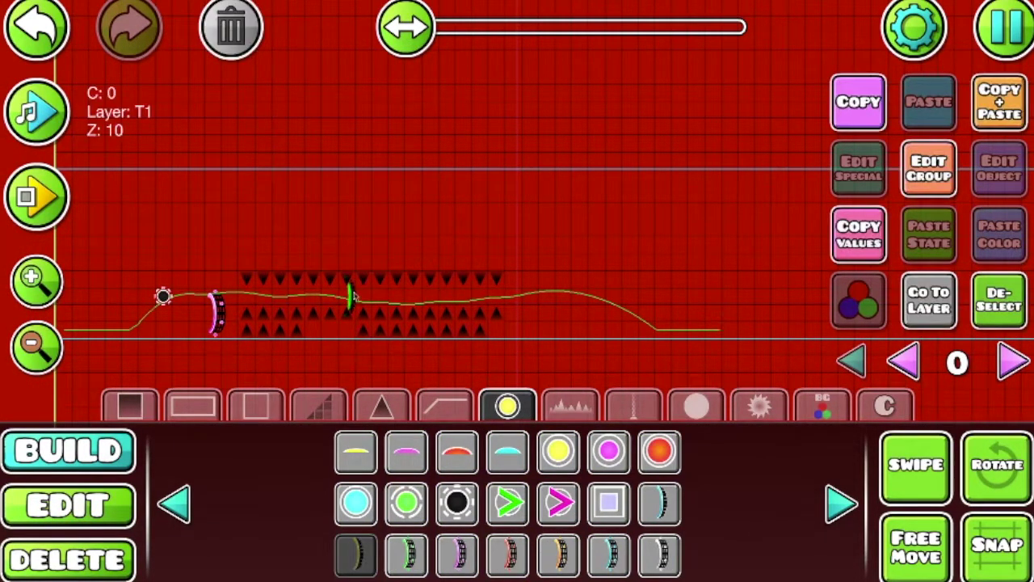
{"action": "left_click", "coordinate": [57, 200]}
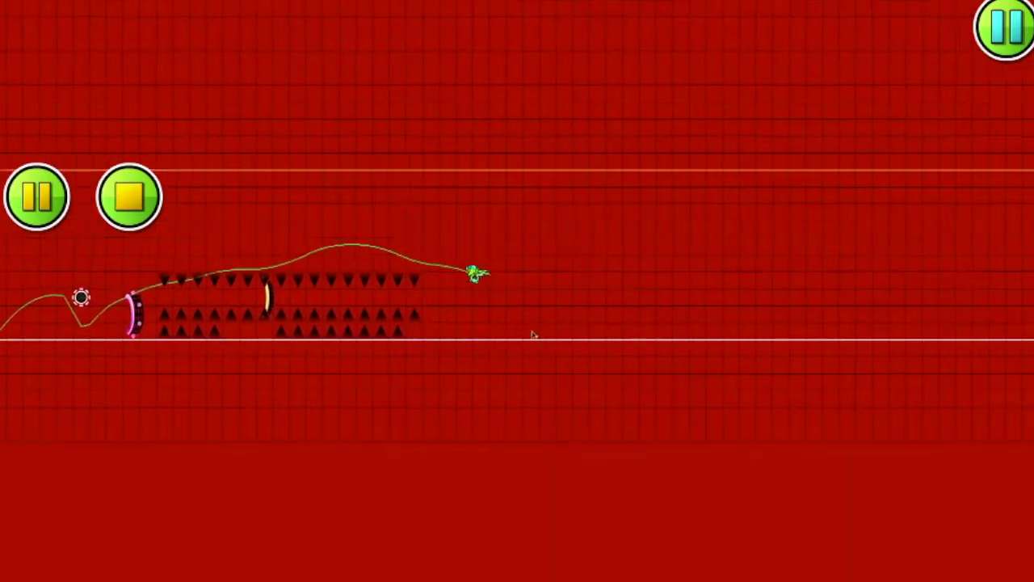
{"action": "left_click", "coordinate": [125, 202]}
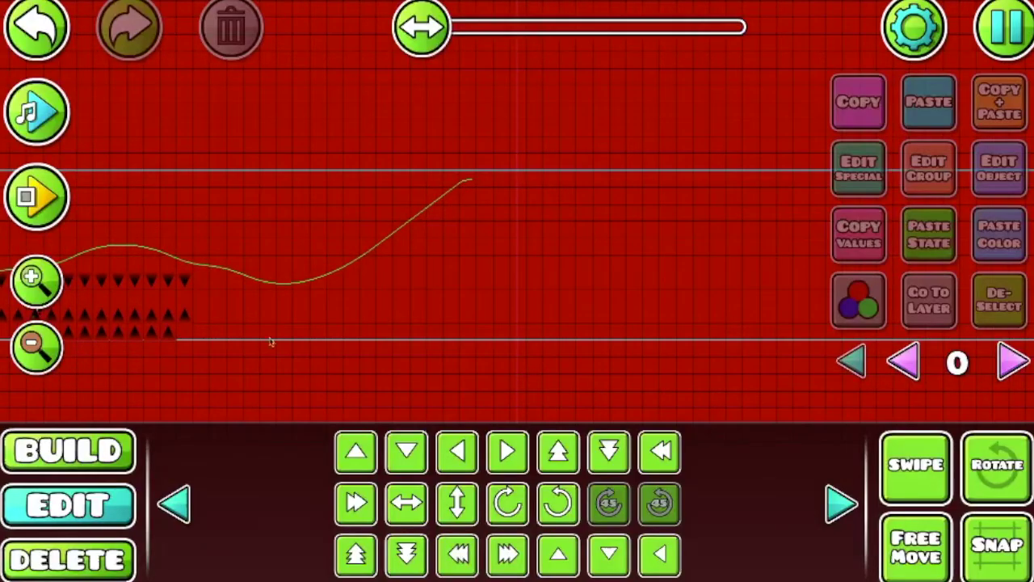
- Place a green cube portal at the end of the spike corridor and lower it one block
{"action": "left_click", "coordinate": [114, 452]}
{"action": "left_click", "coordinate": [406, 553]}
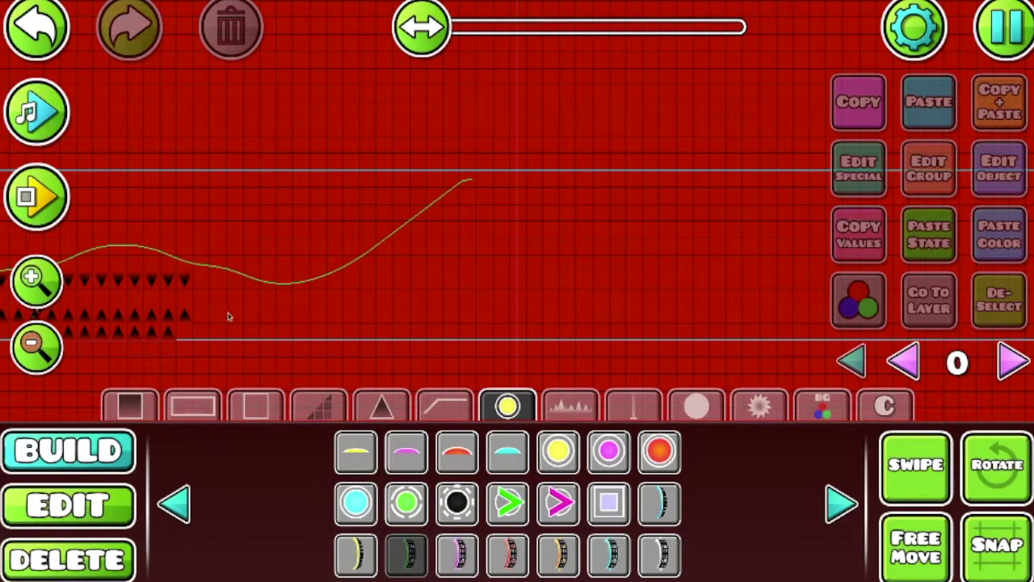
{"action": "left_click", "coordinate": [204, 281]}
{"action": "left_click", "coordinate": [64, 507]}
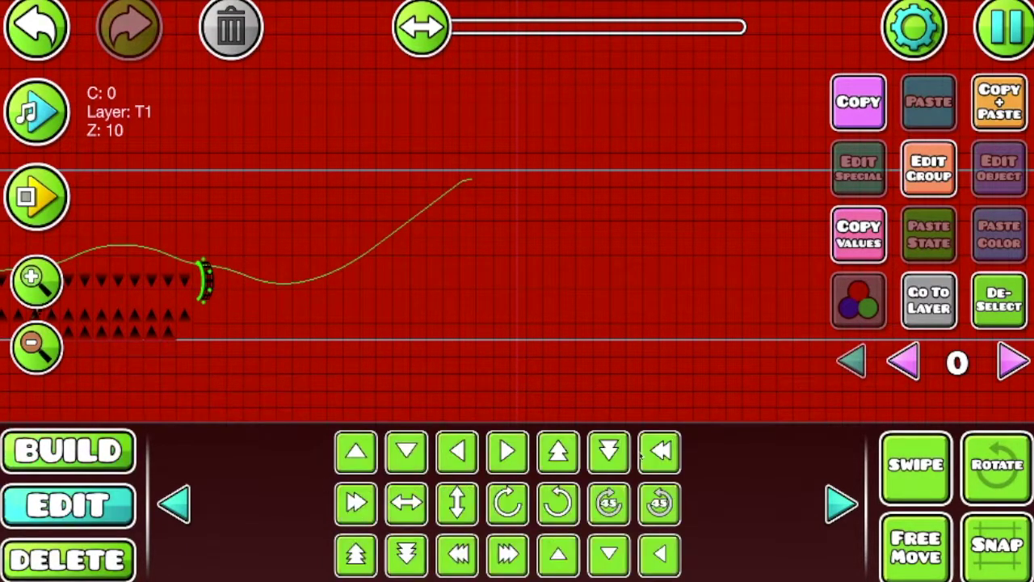
{"action": "left_click", "coordinate": [597, 456]}
- Lay a row of ten black spikes on the ground beyond the cube portal and undo the stray spikes below ground
{"action": "left_click", "coordinate": [117, 438]}
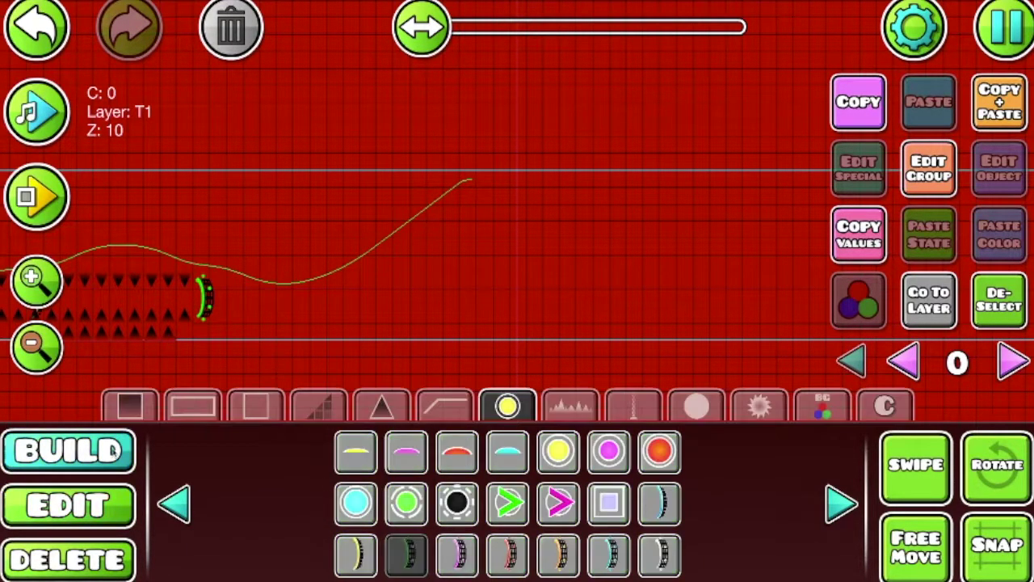
{"action": "left_click", "coordinate": [383, 404]}
{"action": "left_click", "coordinate": [355, 451]}
{"action": "left_click", "coordinate": [915, 464]}
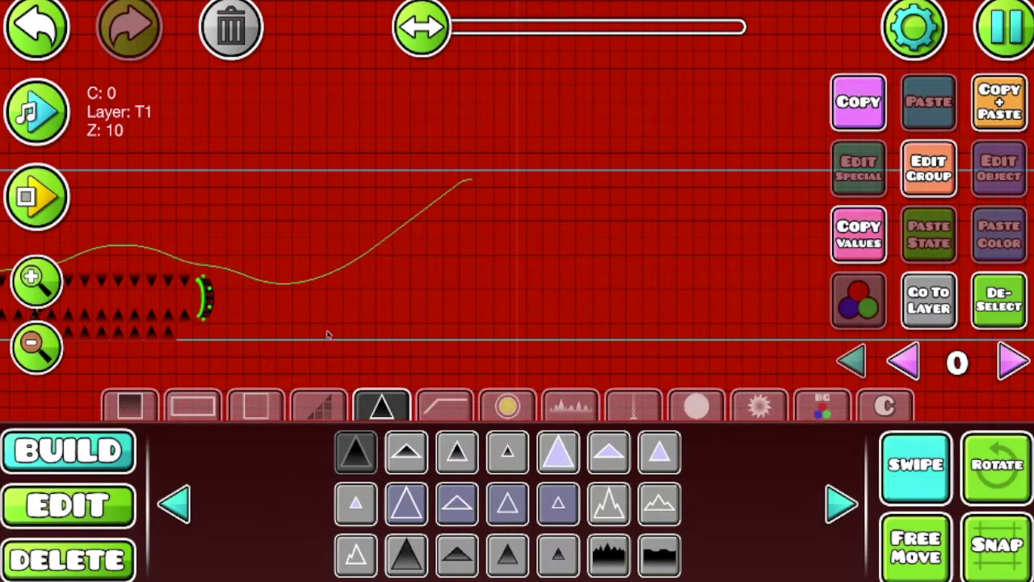
{"action": "left_click_drag", "start_coordinate": [327, 335], "coordinate": [554, 347]}
{"action": "left_click", "coordinate": [49, 36]}
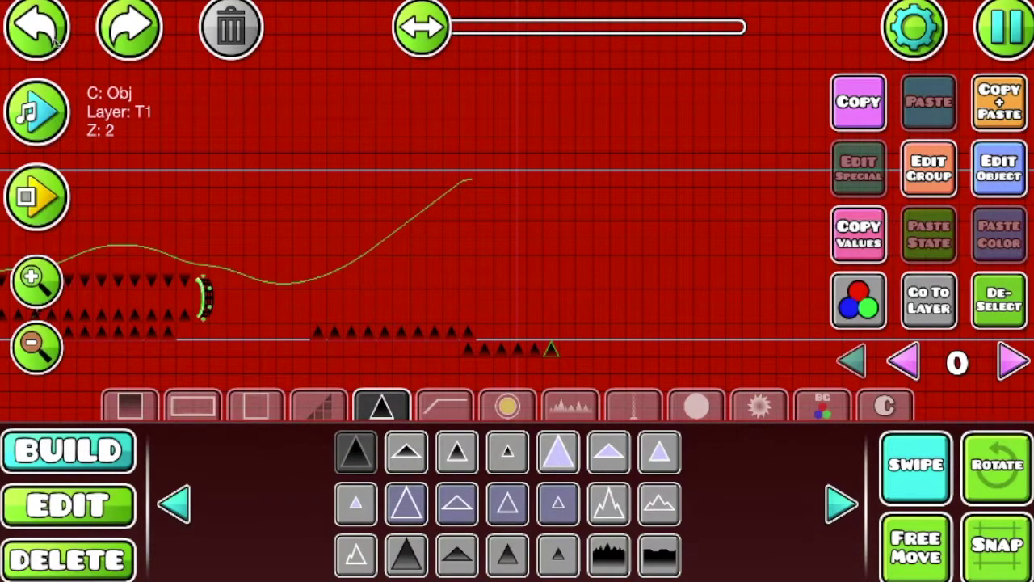
{"action": "left_click", "coordinate": [50, 37]}
{"action": "left_click", "coordinate": [50, 37]}
{"action": "left_click", "coordinate": [53, 38]}
{"action": "left_click", "coordinate": [55, 38]}
- Playtest the run through the cube portal and examine the path the cube takes after it
{"action": "left_click", "coordinate": [32, 212]}
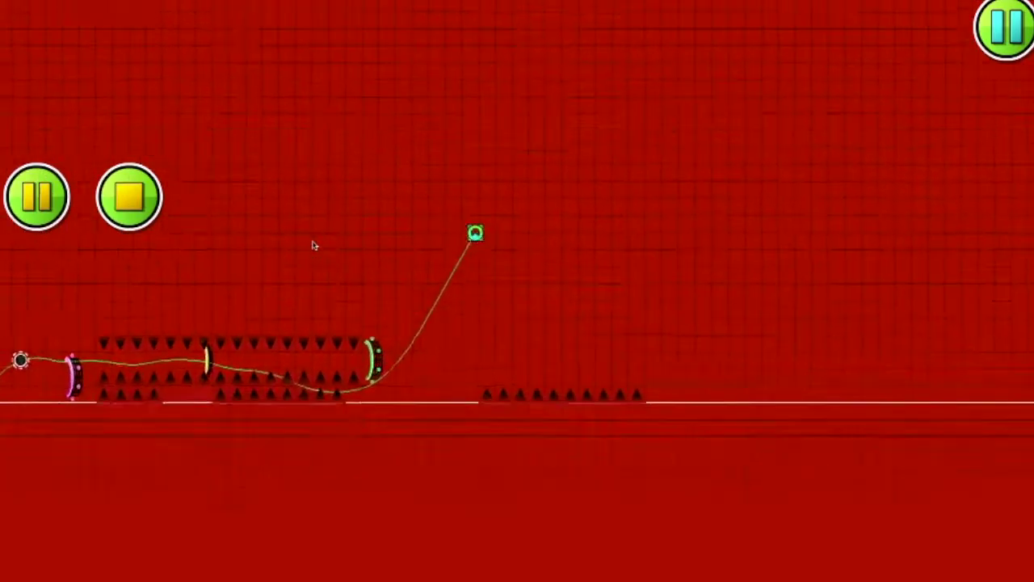
{"action": "left_click", "coordinate": [135, 200]}
{"action": "left_click", "coordinate": [937, 488]}
{"action": "left_click_drag", "start_coordinate": [565, 191], "coordinate": [611, 28]}
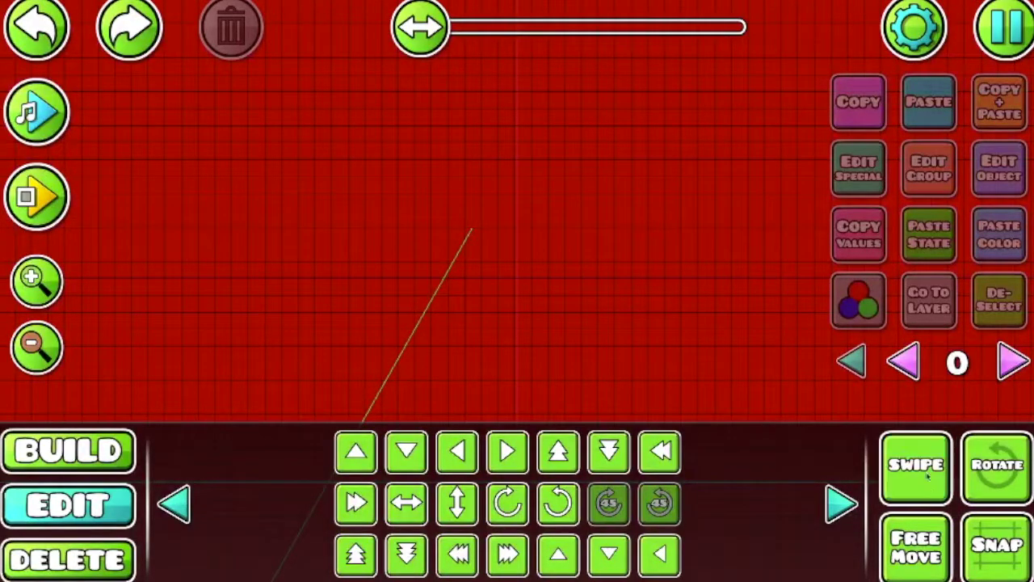
{"action": "left_click_drag", "start_coordinate": [477, 159], "coordinate": [562, 35]}
- Place a blue gravity portal on top of the green cube portal and playtest the cube jump over the ground spikes
{"action": "left_click", "coordinate": [69, 450]}
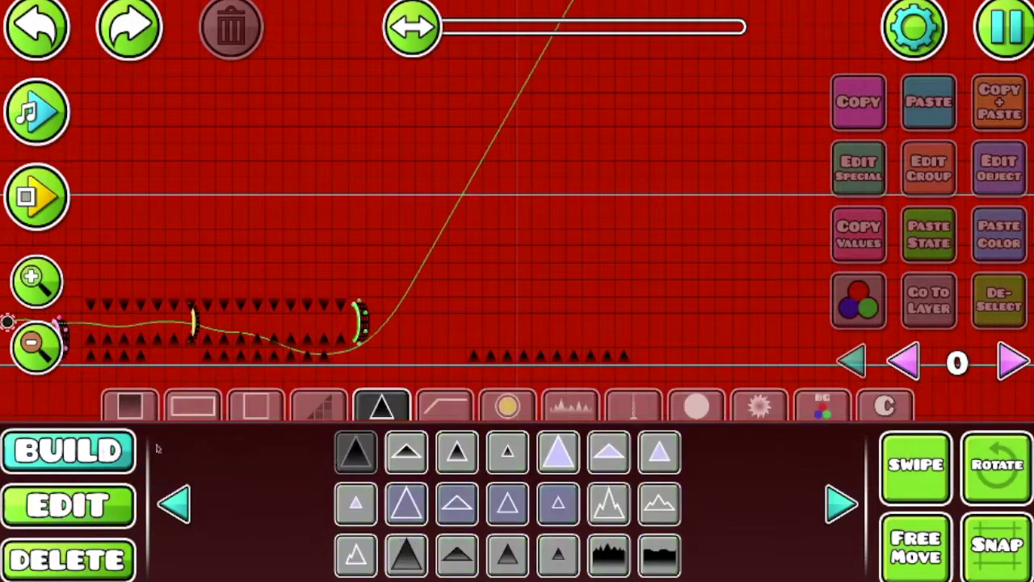
{"action": "left_click", "coordinate": [507, 406]}
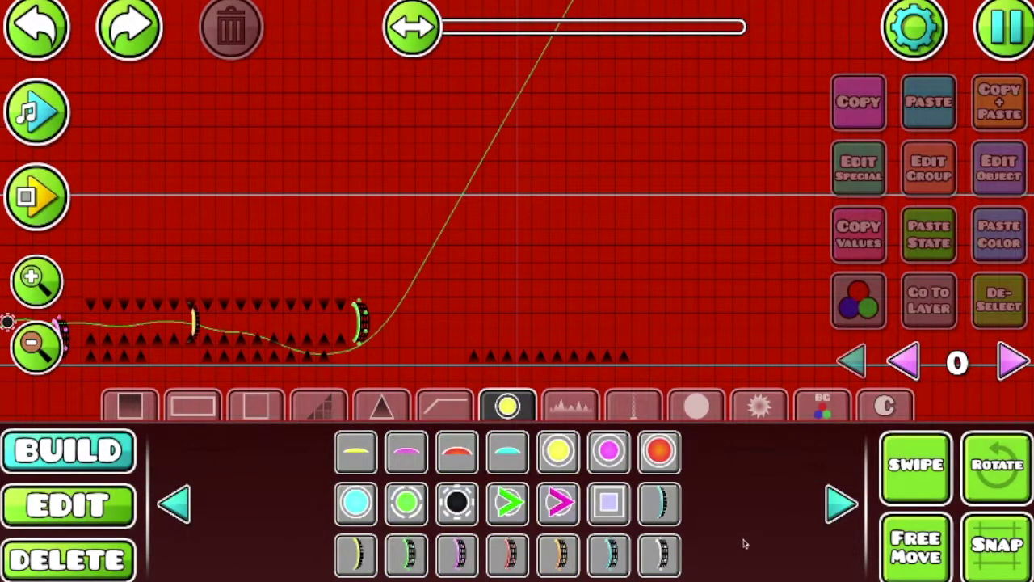
{"action": "left_click", "coordinate": [659, 503]}
{"action": "left_click", "coordinate": [370, 324]}
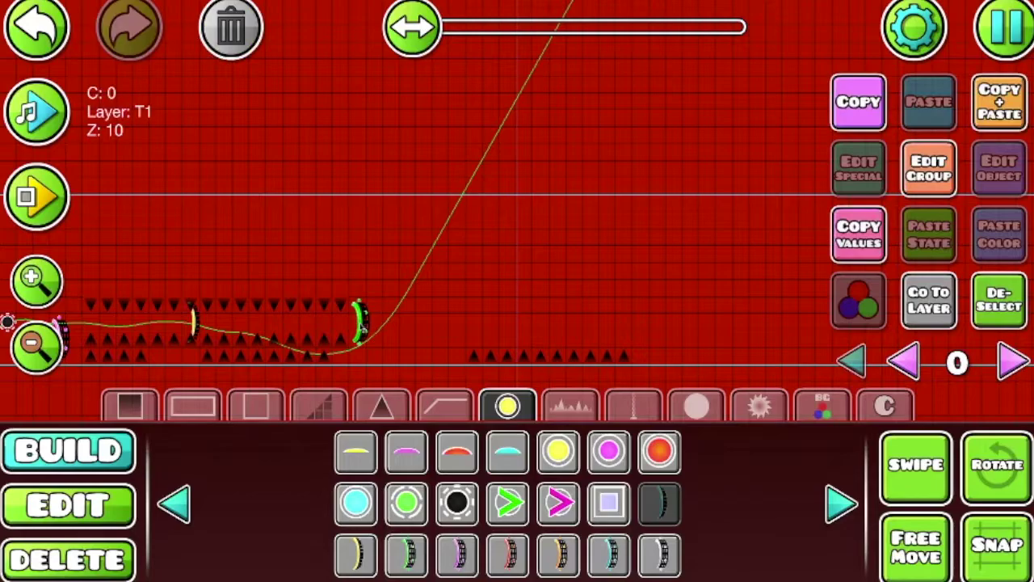
{"action": "left_click", "coordinate": [37, 197]}
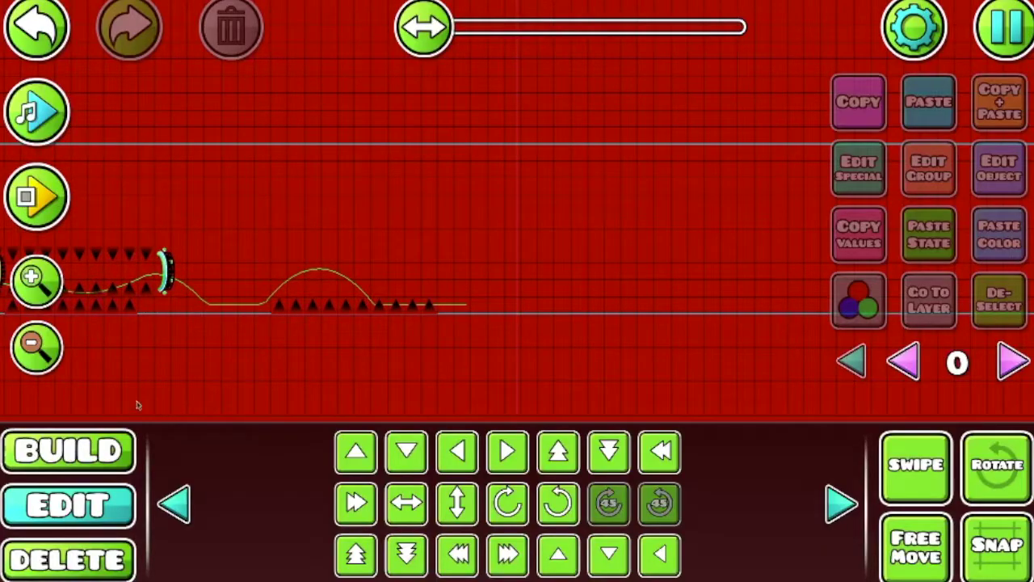
- Place an orange UFO portal just above the ground at the end of the ground spike row
{"action": "left_click", "coordinate": [69, 450]}
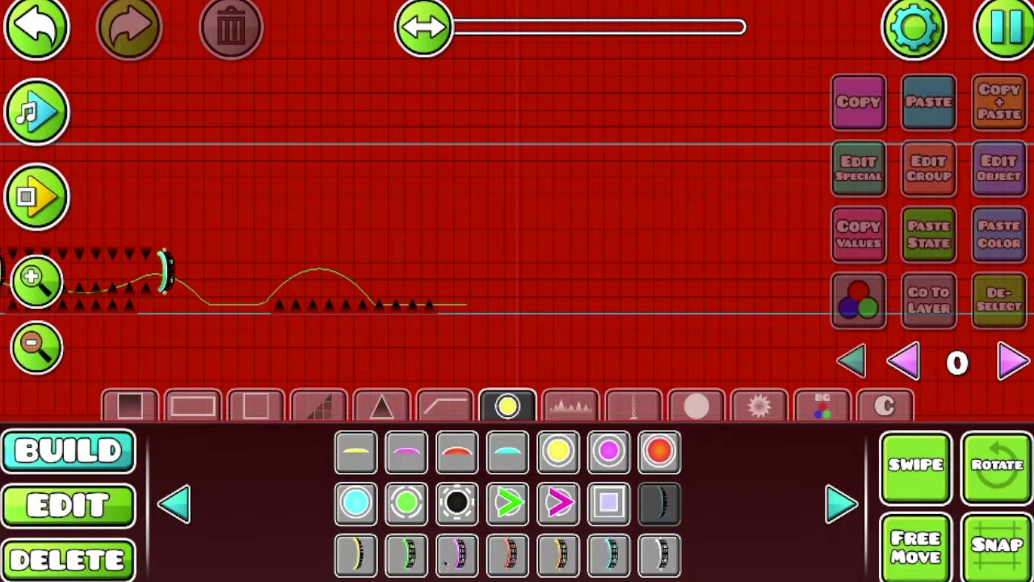
{"action": "left_click", "coordinate": [551, 568]}
{"action": "left_click", "coordinate": [451, 294]}
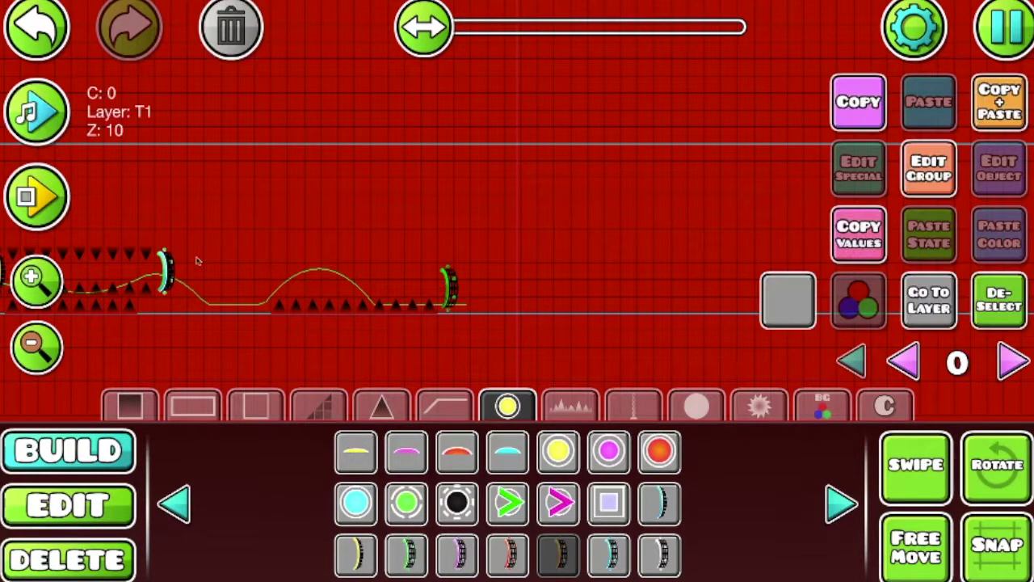
- Playtest the level through the UFO portal, return to editing and examine the UFO's flight path
{"action": "left_click", "coordinate": [36, 196]}
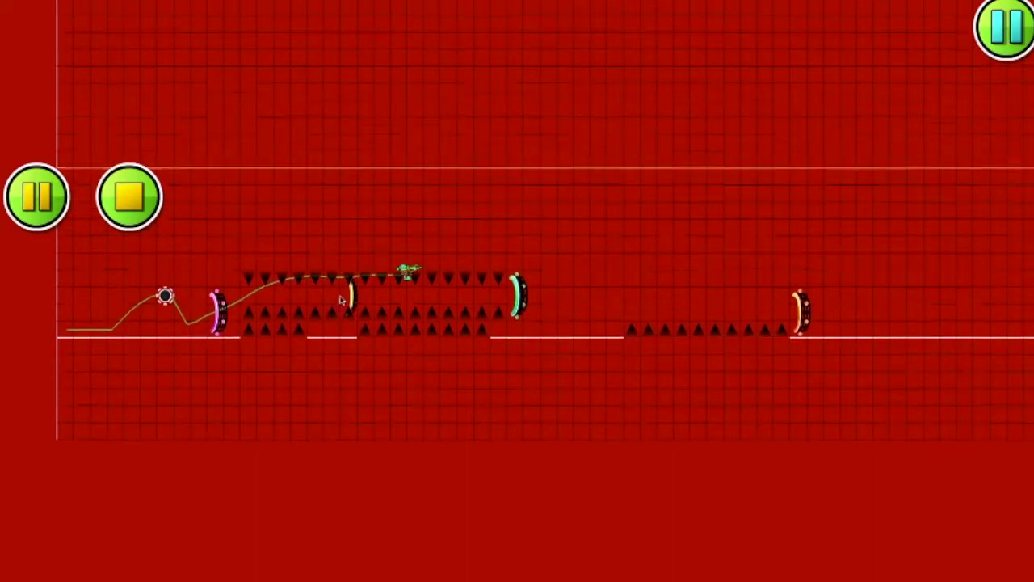
{"action": "left_click", "coordinate": [357, 281]}
{"action": "left_click", "coordinate": [360, 276]}
{"action": "left_click", "coordinate": [353, 263]}
{"action": "left_click", "coordinate": [338, 236]}
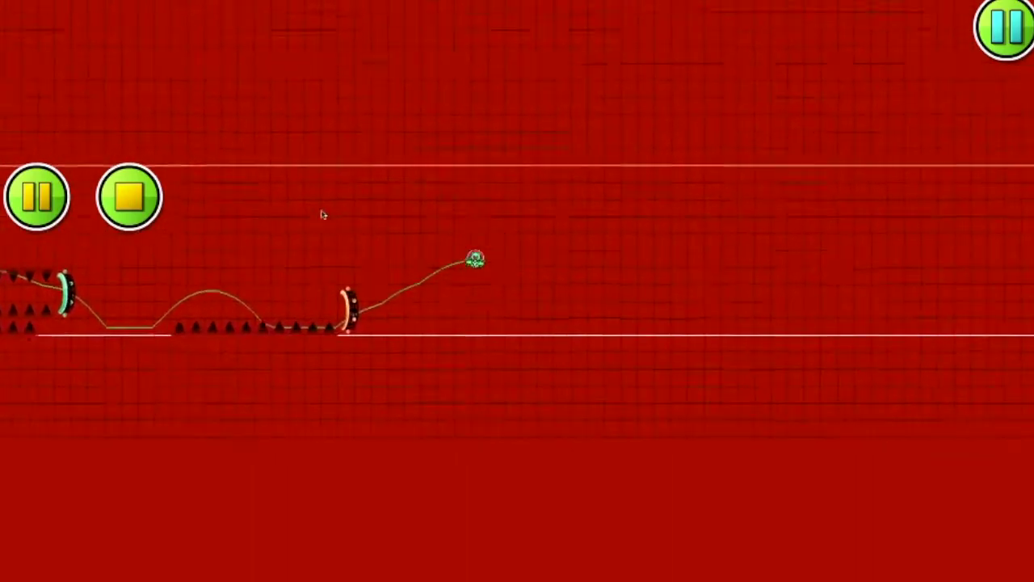
{"action": "left_click", "coordinate": [323, 215]}
{"action": "left_click", "coordinate": [323, 215]}
{"action": "key", "text": "Escape"}
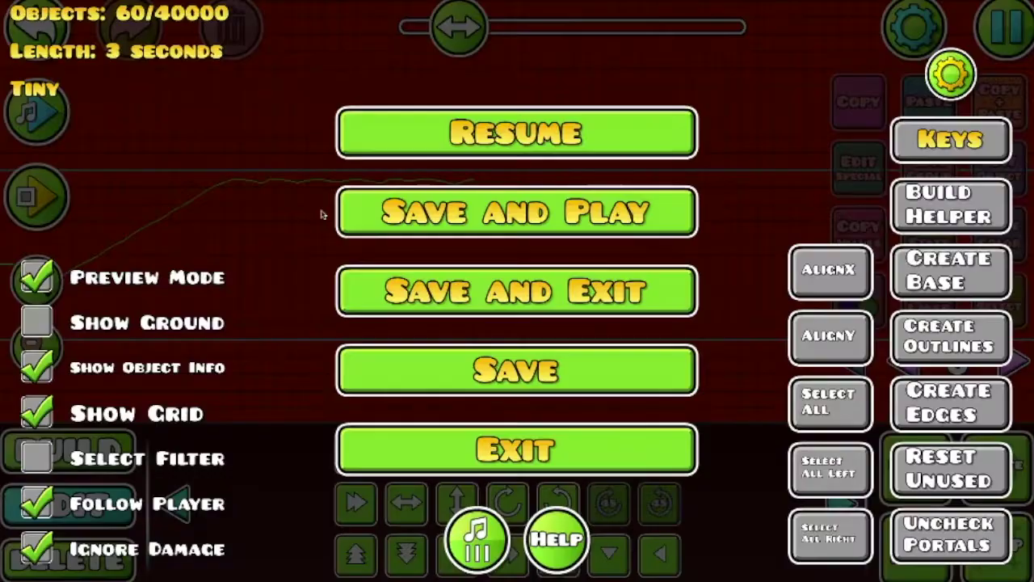
{"action": "left_click", "coordinate": [430, 116]}
{"action": "left_click_drag", "start_coordinate": [253, 203], "coordinate": [443, 304]}
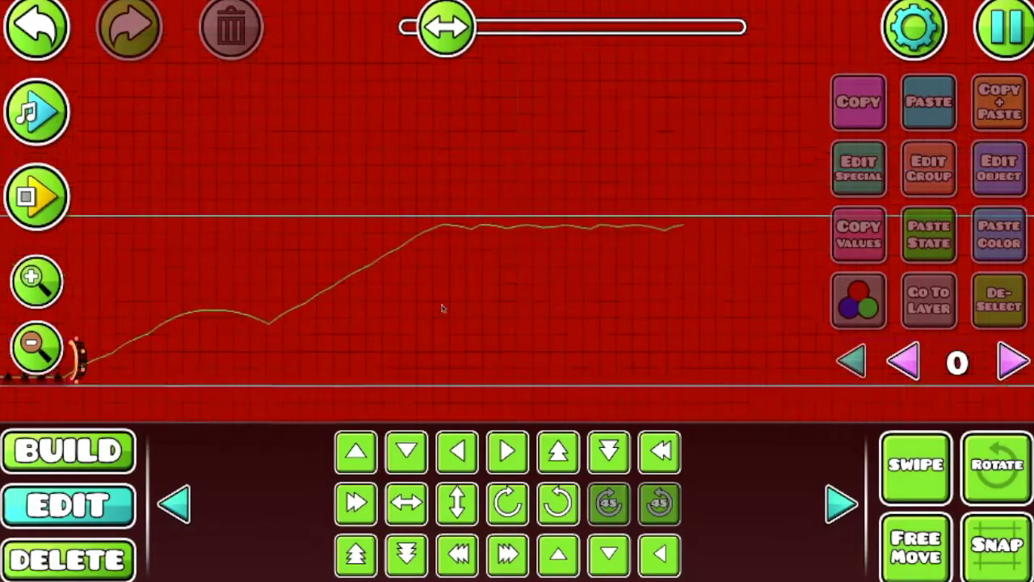
- Place stepped rows of black spikes below the UFO's upper flight path, descending and rising again past the ceiling line
{"action": "left_click", "coordinate": [121, 447]}
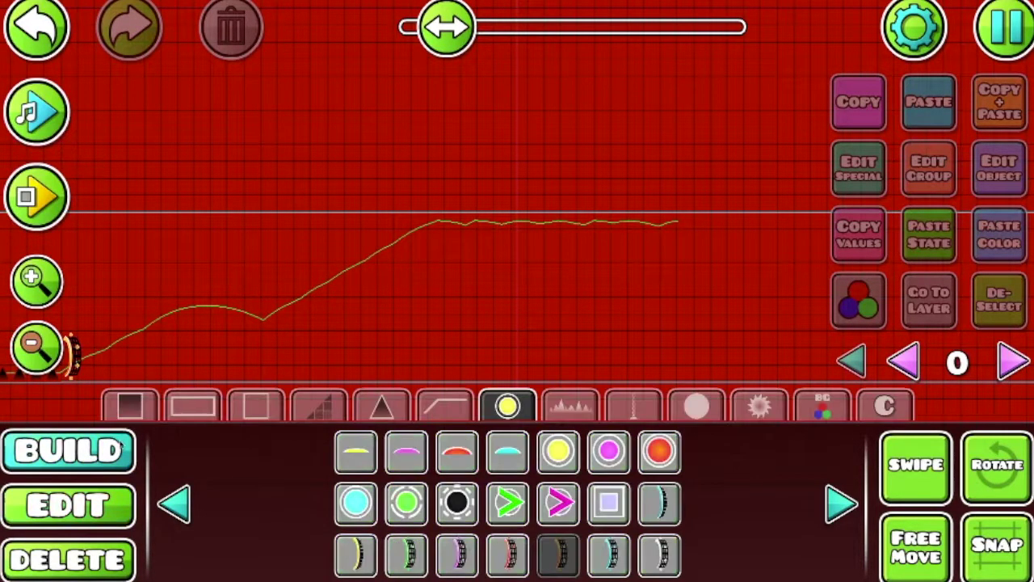
{"action": "left_click", "coordinate": [381, 404]}
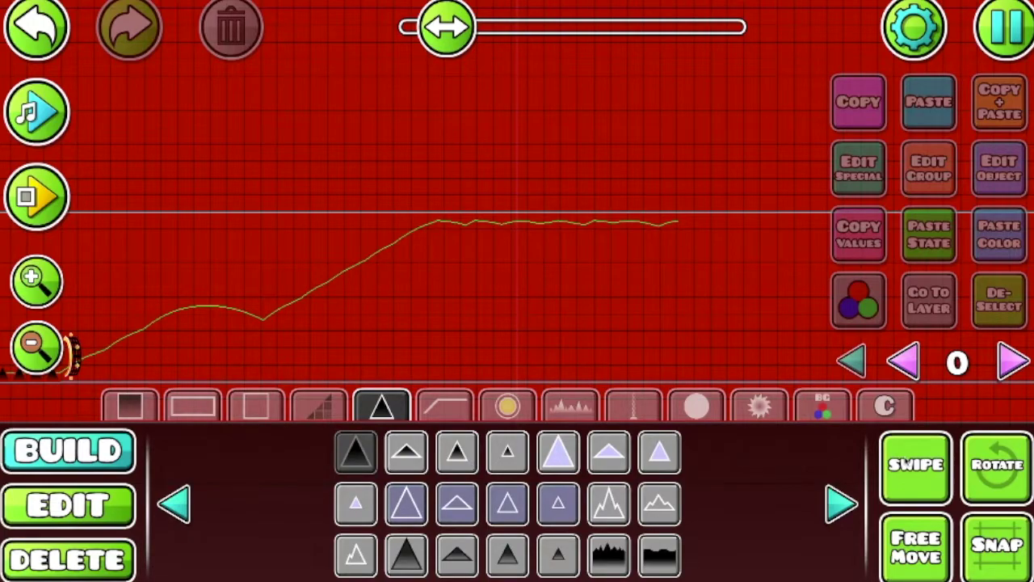
{"action": "left_click", "coordinate": [915, 464]}
{"action": "left_click", "coordinate": [371, 245]}
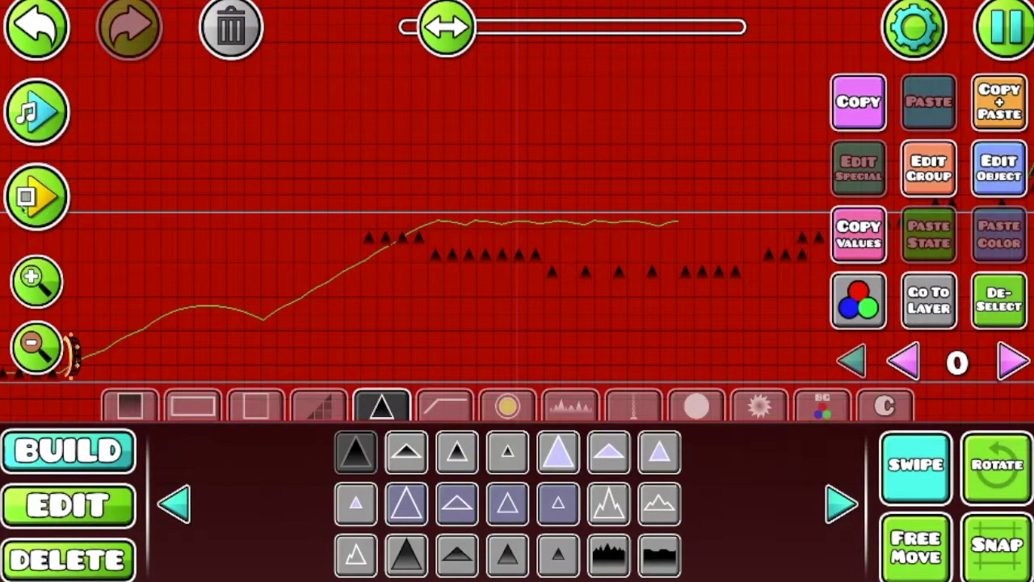
- Playtest the level with the UFO flying over the new spikes, return to editing and examine its path
{"action": "left_click", "coordinate": [36, 197]}
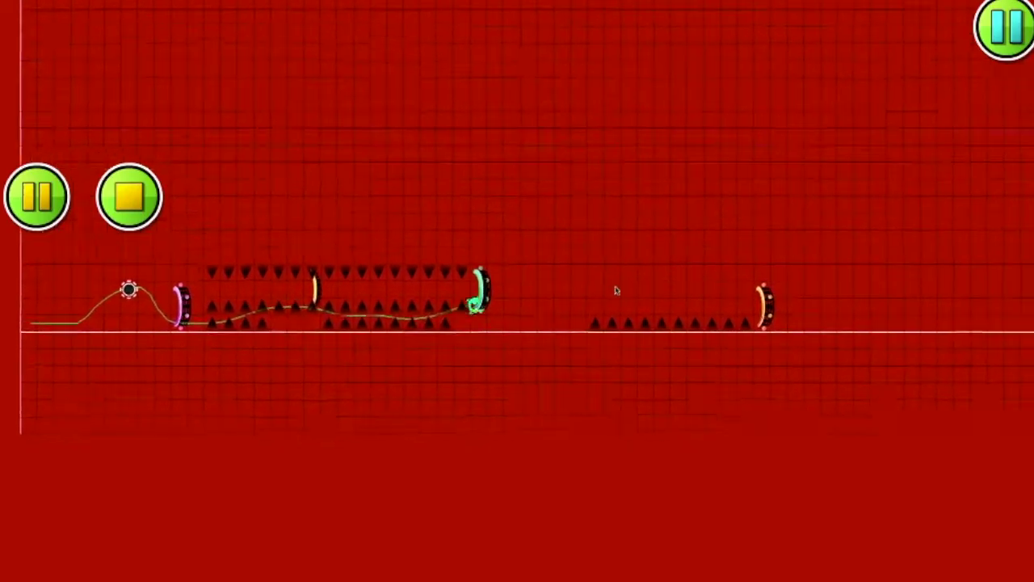
{"action": "left_click", "coordinate": [618, 288]}
{"action": "left_click", "coordinate": [580, 266]}
{"action": "left_click", "coordinate": [576, 292]}
{"action": "left_click", "coordinate": [574, 294]}
{"action": "left_click", "coordinate": [574, 295]}
{"action": "left_click", "coordinate": [573, 295]}
{"action": "left_click", "coordinate": [574, 295]}
{"action": "left_click", "coordinate": [574, 295]}
{"action": "left_click", "coordinate": [574, 295]}
{"action": "left_click", "coordinate": [573, 295]}
{"action": "left_click", "coordinate": [573, 295]}
{"action": "left_click", "coordinate": [574, 295]}
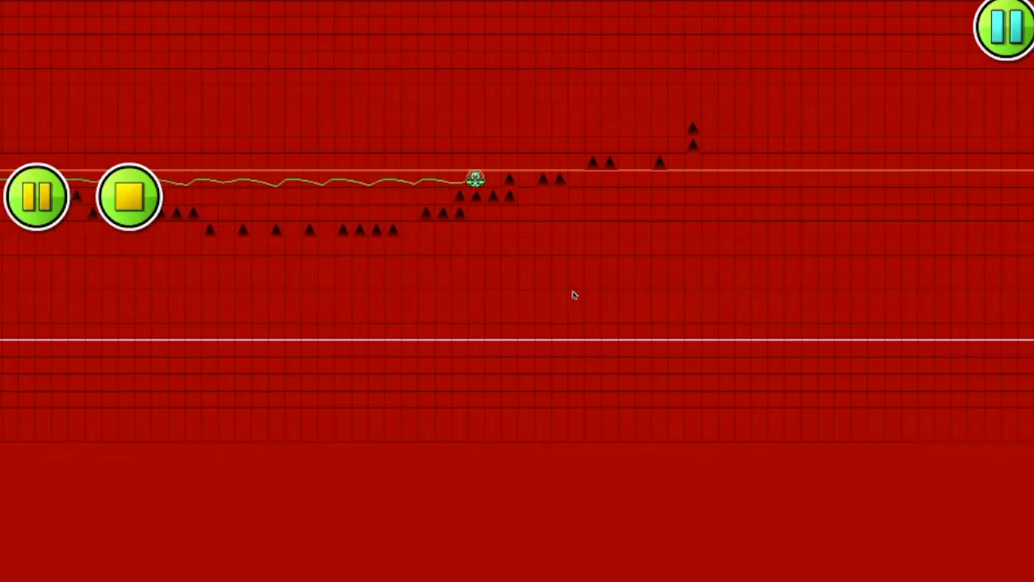
{"action": "left_click", "coordinate": [573, 294]}
{"action": "left_click", "coordinate": [573, 295]}
{"action": "left_click", "coordinate": [573, 294]}
{"action": "key", "text": "Escape"}
{"action": "left_click", "coordinate": [518, 139]}
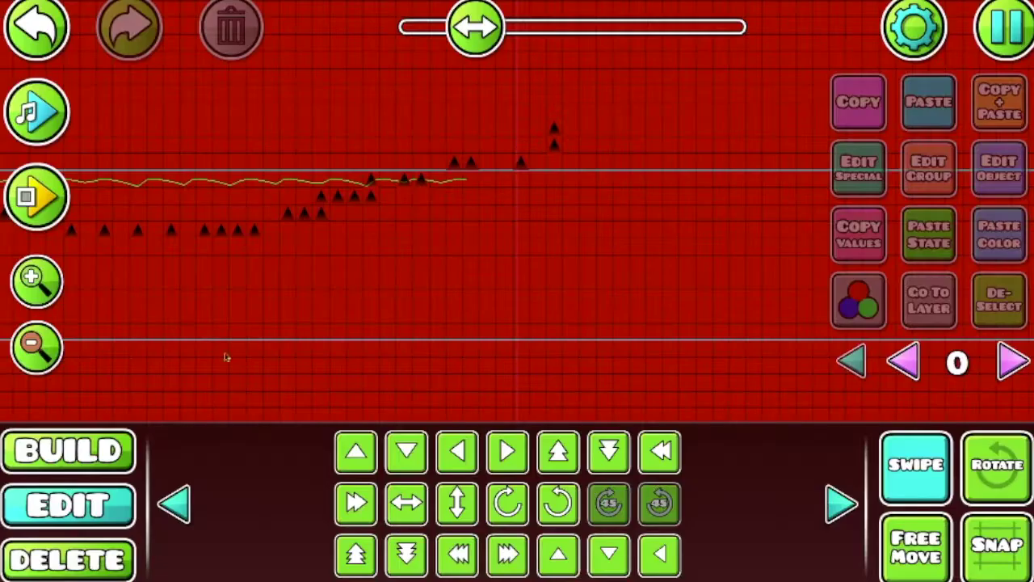
- Place a pink dash orb beneath the pair of spikes at the ceiling line and rotate it to aim diagonally downward
{"action": "left_click", "coordinate": [508, 405]}
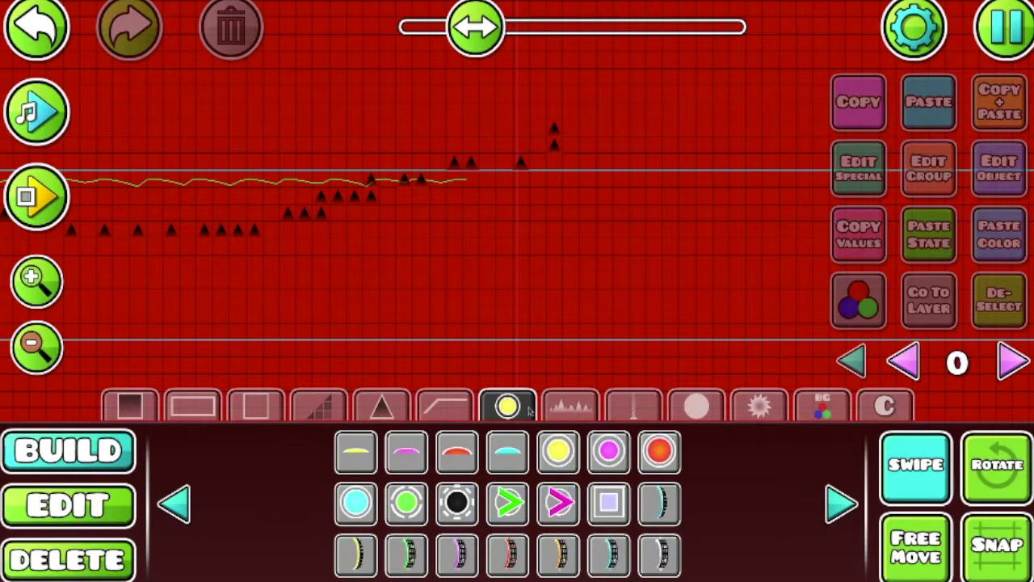
{"action": "left_click", "coordinate": [543, 504]}
{"action": "left_click", "coordinate": [454, 181]}
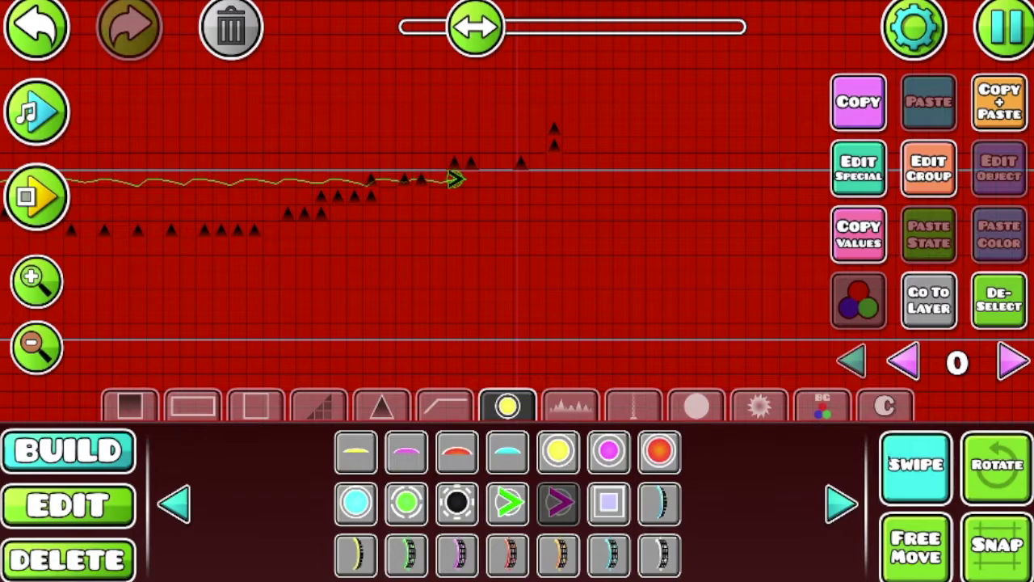
{"action": "left_click", "coordinate": [987, 481]}
{"action": "left_click_drag", "start_coordinate": [565, 180], "coordinate": [553, 232]}
- Playtest the level through the dash orb, return to editing and examine where the dash path reaches the ground
{"action": "key", "text": "Return"}
{"action": "left_click", "coordinate": [363, 228]}
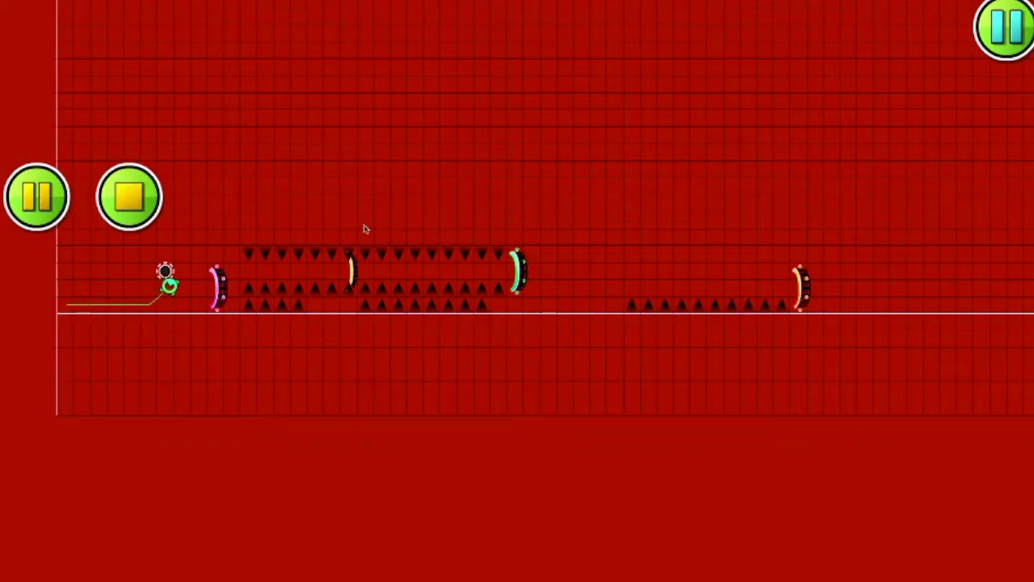
{"action": "left_click", "coordinate": [416, 208]}
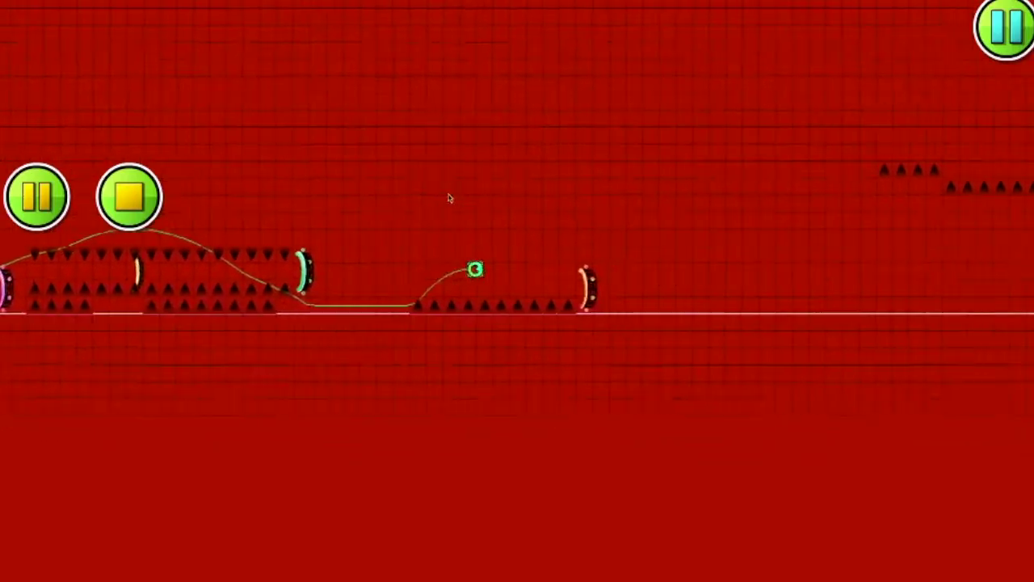
{"action": "left_click", "coordinate": [494, 263]}
{"action": "left_click", "coordinate": [495, 311]}
{"action": "left_click", "coordinate": [496, 336]}
{"action": "left_click", "coordinate": [496, 338]}
{"action": "left_click", "coordinate": [496, 338]}
{"action": "left_click", "coordinate": [496, 338]}
{"action": "left_click", "coordinate": [558, 329]}
{"action": "left_click", "coordinate": [622, 320]}
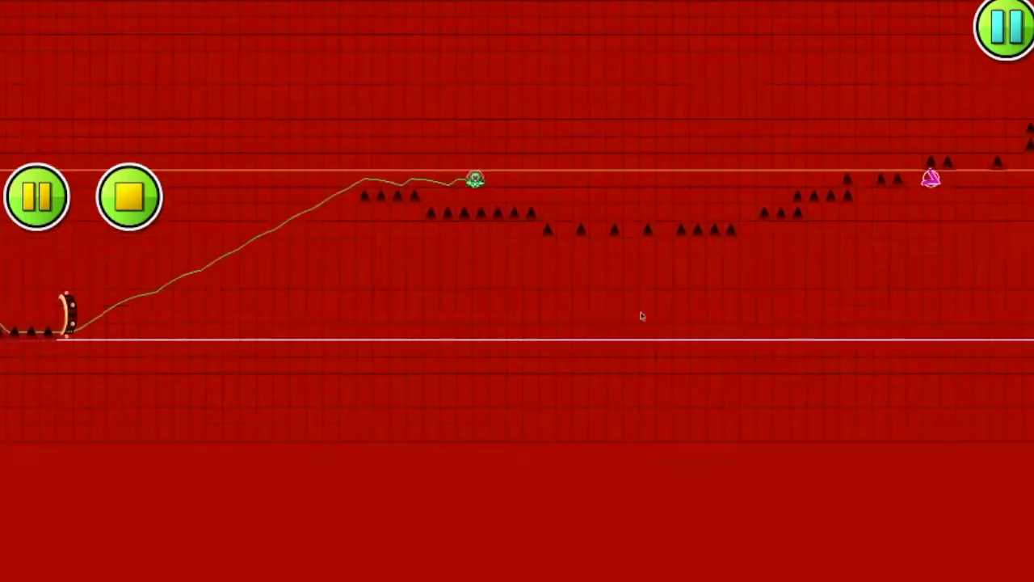
{"action": "left_click", "coordinate": [635, 313]}
{"action": "left_click", "coordinate": [626, 309]}
{"action": "left_click", "coordinate": [624, 304]}
{"action": "left_click", "coordinate": [625, 299]}
{"action": "left_click", "coordinate": [628, 287]}
{"action": "left_click", "coordinate": [637, 266]}
{"action": "left_click_drag", "start_coordinate": [639, 264], "coordinate": [641, 207]}
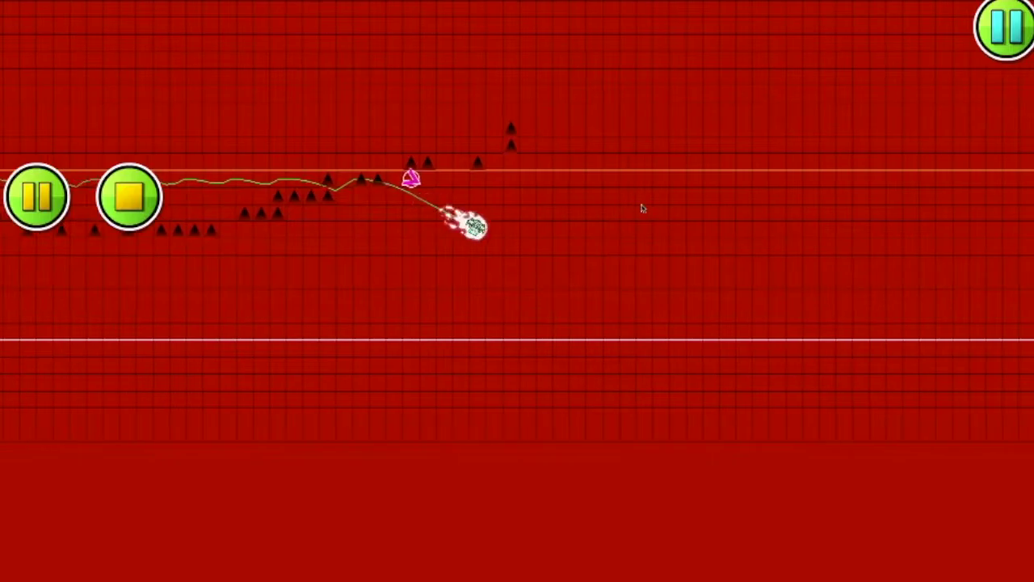
{"action": "key", "text": "Escape"}
{"action": "left_click", "coordinate": [483, 122]}
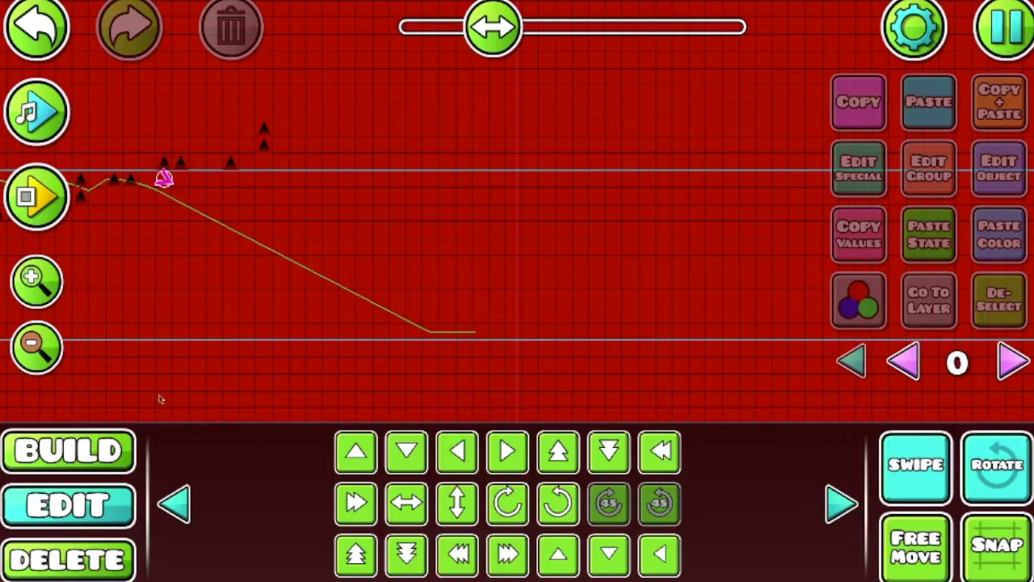
- Place red jump pads on the ground where the dash path lands and undo the surplus pads
{"action": "left_click", "coordinate": [84, 457]}
{"action": "left_click", "coordinate": [457, 450]}
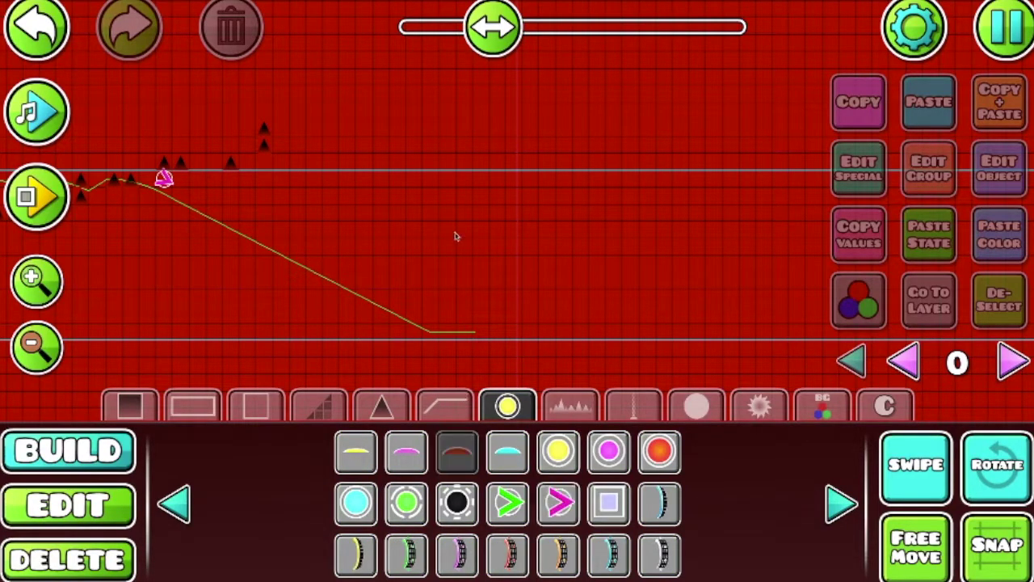
{"action": "left_click", "coordinate": [464, 333]}
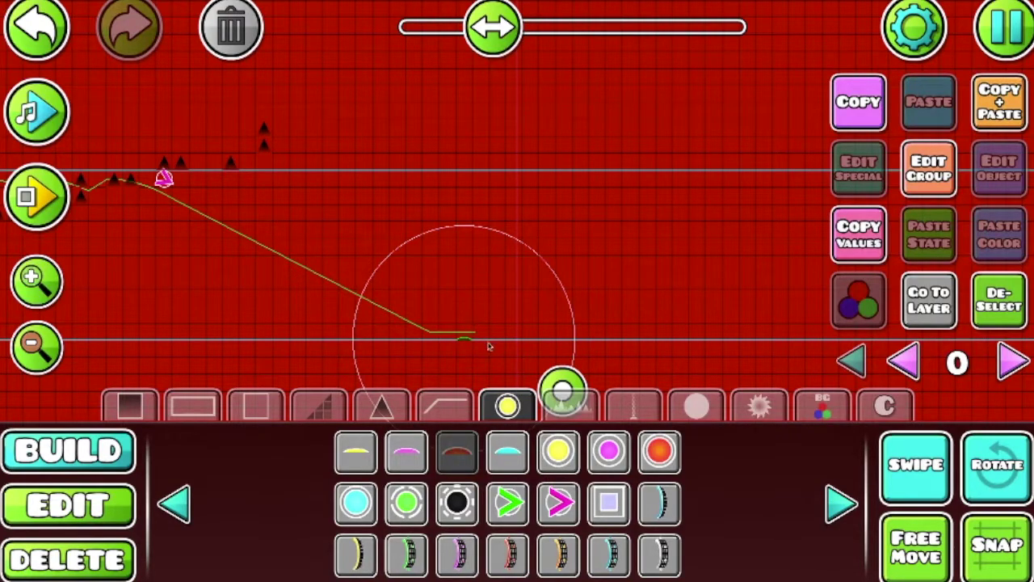
{"action": "left_click_drag", "start_coordinate": [477, 338], "coordinate": [525, 348]}
{"action": "left_click", "coordinate": [57, 53]}
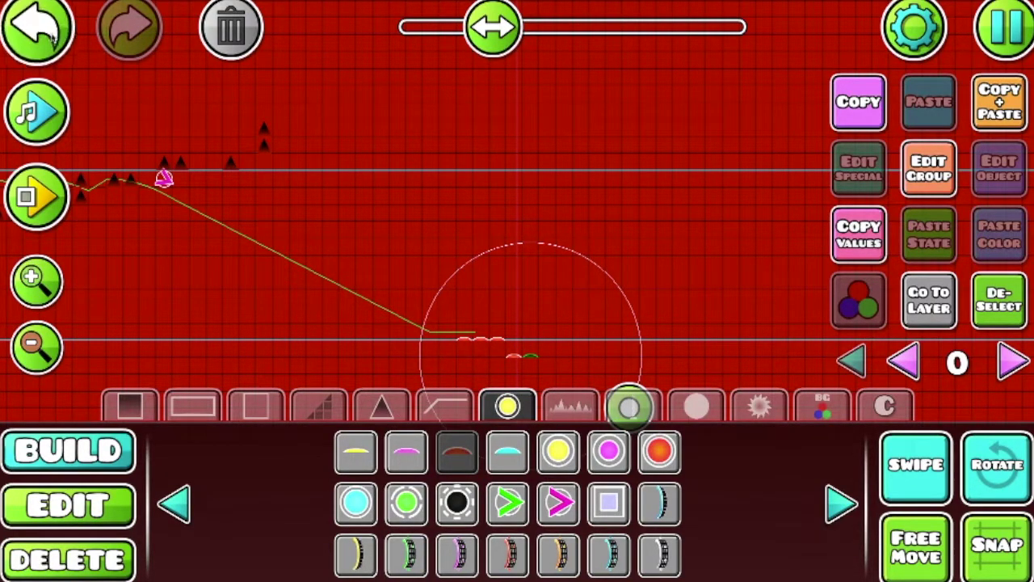
{"action": "left_click", "coordinate": [61, 48]}
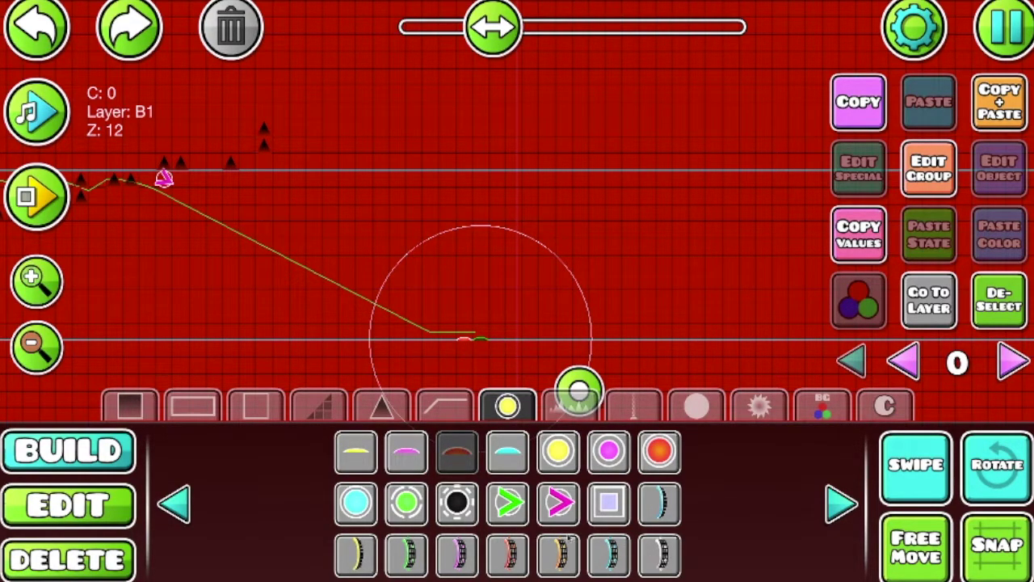
- Place a red ball portal over the red jump pads, rotate it clockwise to lie flat and shift it one grid unit back
{"action": "left_click", "coordinate": [507, 554]}
{"action": "left_click", "coordinate": [480, 331]}
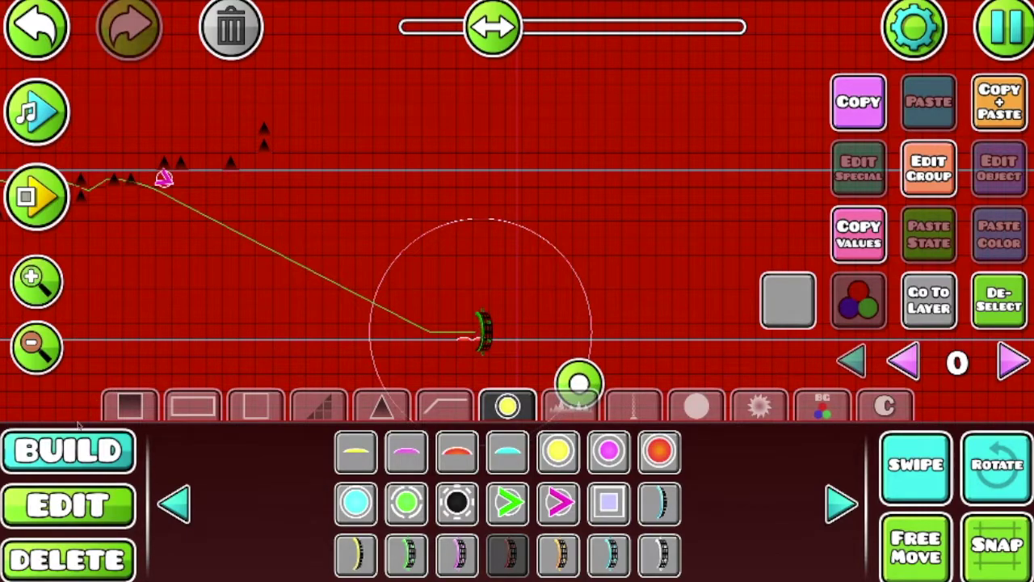
{"action": "left_click", "coordinate": [71, 505]}
{"action": "left_click", "coordinate": [507, 502]}
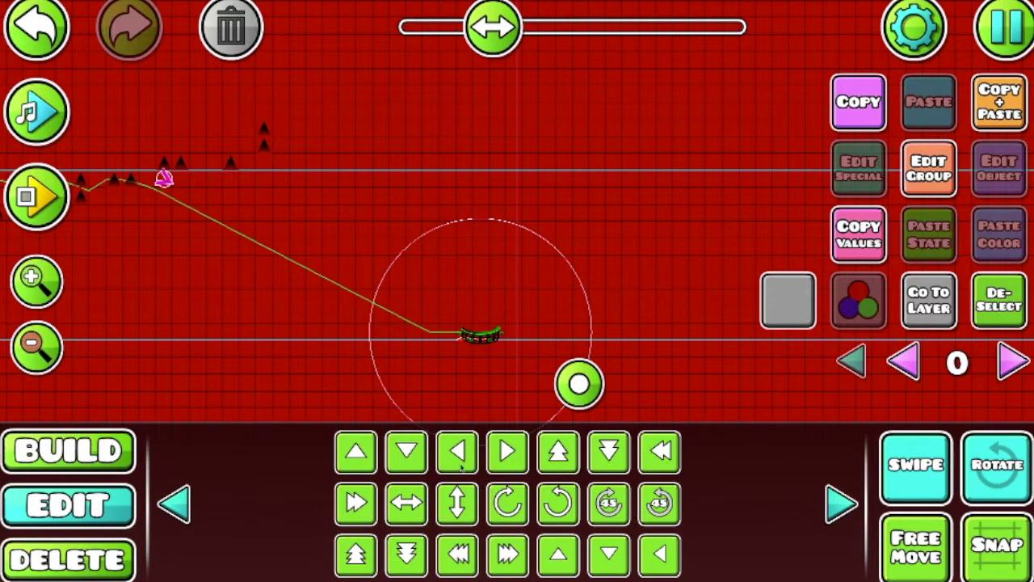
{"action": "left_click", "coordinate": [662, 454]}
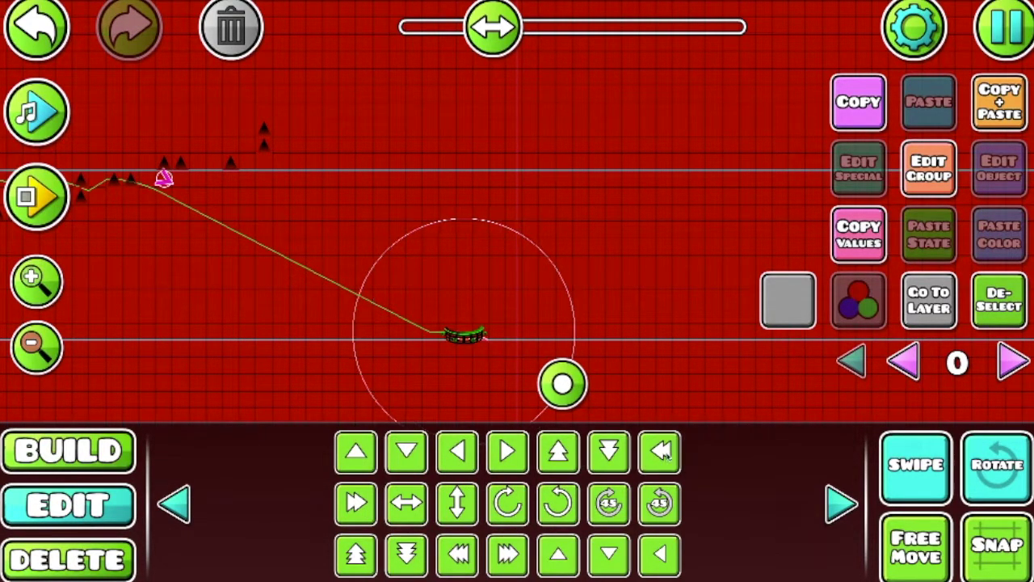
- Playtest the level through the flat red ball portal, return to editing and examine the ball's bouncing path
{"action": "left_click", "coordinate": [37, 197]}
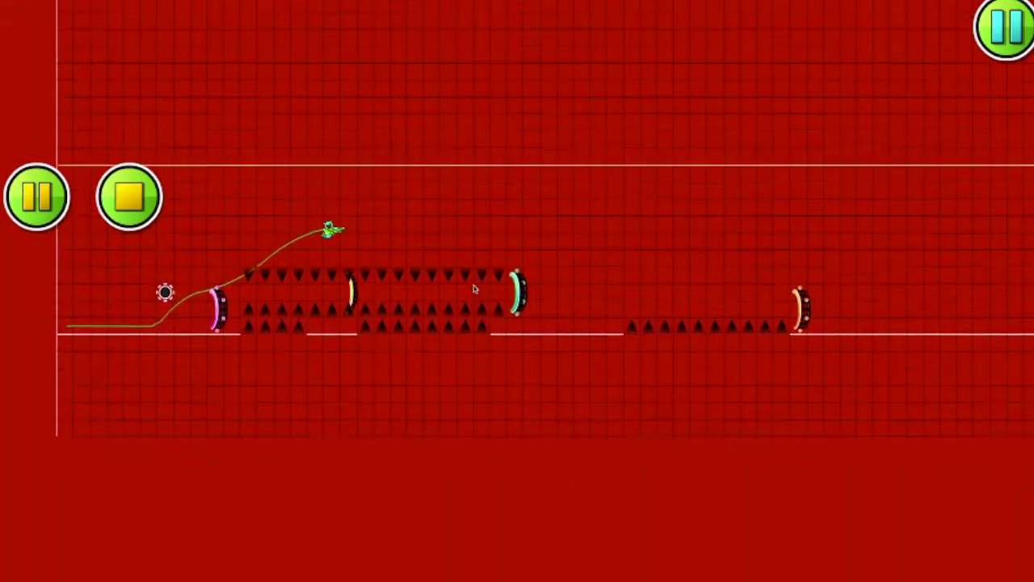
{"action": "left_click", "coordinate": [475, 277]}
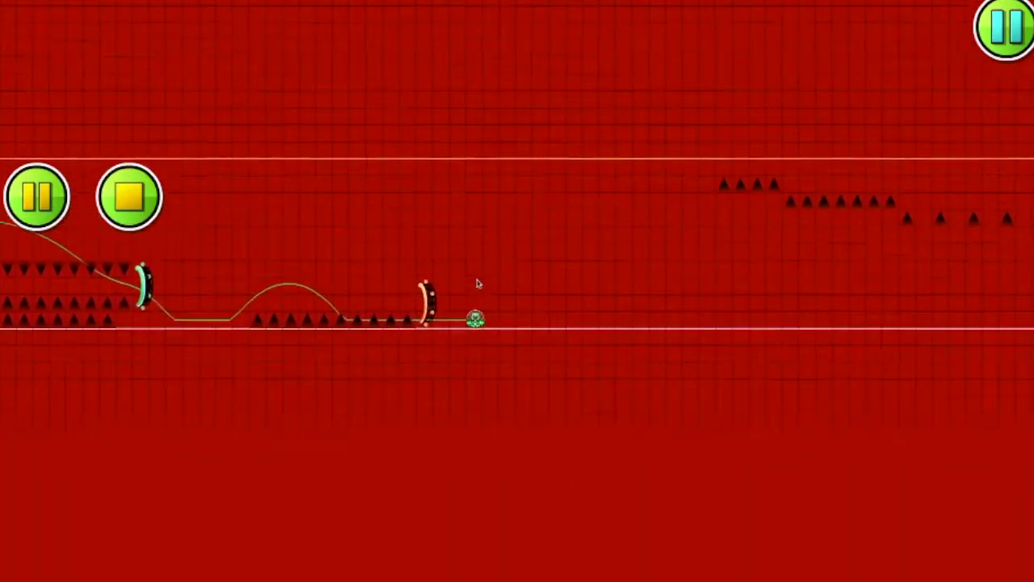
{"action": "left_click", "coordinate": [479, 282]}
{"action": "left_click", "coordinate": [478, 282]}
{"action": "left_click", "coordinate": [478, 283]}
{"action": "left_click", "coordinate": [477, 283]}
{"action": "left_click", "coordinate": [477, 283]}
{"action": "left_click", "coordinate": [478, 284]}
{"action": "left_click", "coordinate": [478, 284]}
{"action": "left_click", "coordinate": [478, 283]}
{"action": "left_click", "coordinate": [478, 283]}
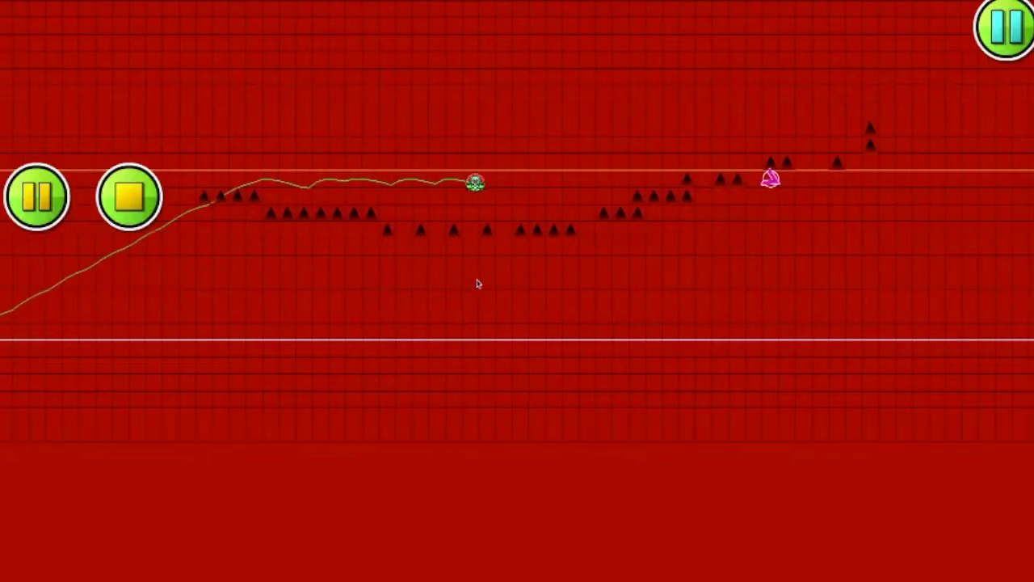
{"action": "left_click", "coordinate": [478, 283]}
{"action": "left_click", "coordinate": [478, 284]}
{"action": "left_click", "coordinate": [477, 284]}
{"action": "left_click", "coordinate": [478, 283]}
{"action": "left_click", "coordinate": [476, 282]}
{"action": "left_click", "coordinate": [476, 283]}
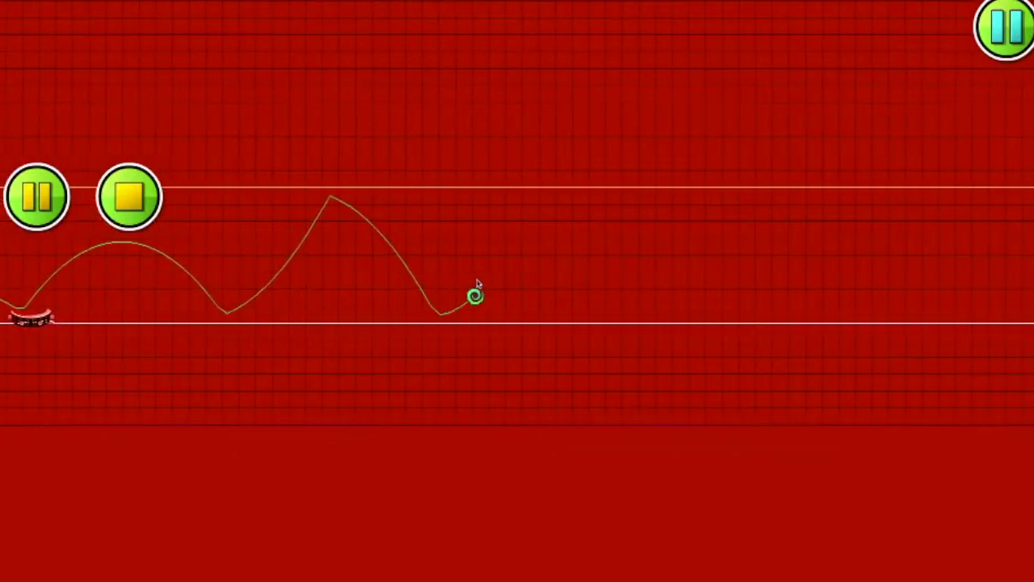
{"action": "key", "text": "Escape"}
{"action": "left_click", "coordinate": [415, 135]}
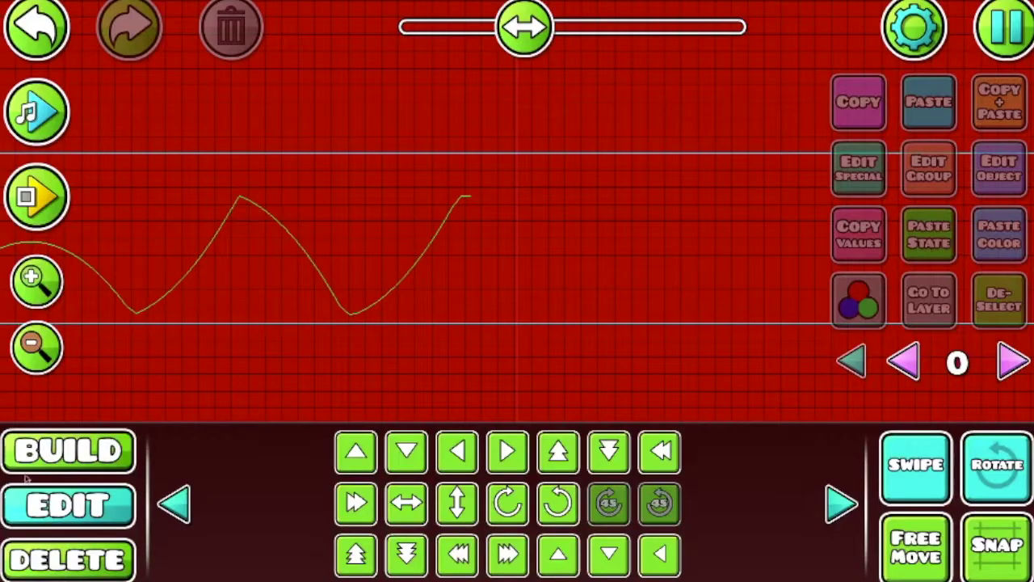
- Place black block rows as alternating lower and upper platforms along the ball's path after the red portal
{"action": "left_click", "coordinate": [129, 404]}
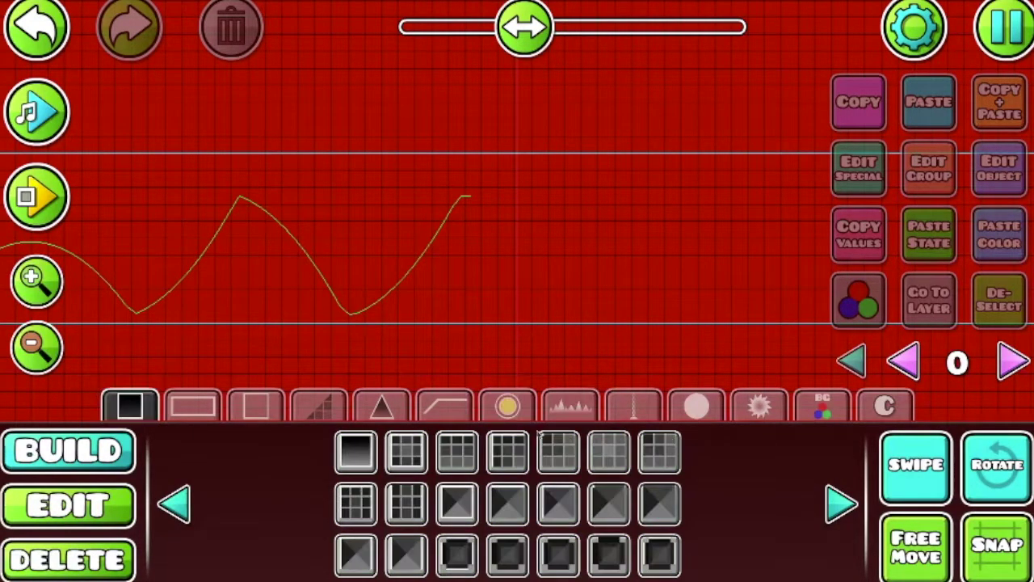
{"action": "left_click", "coordinate": [947, 436]}
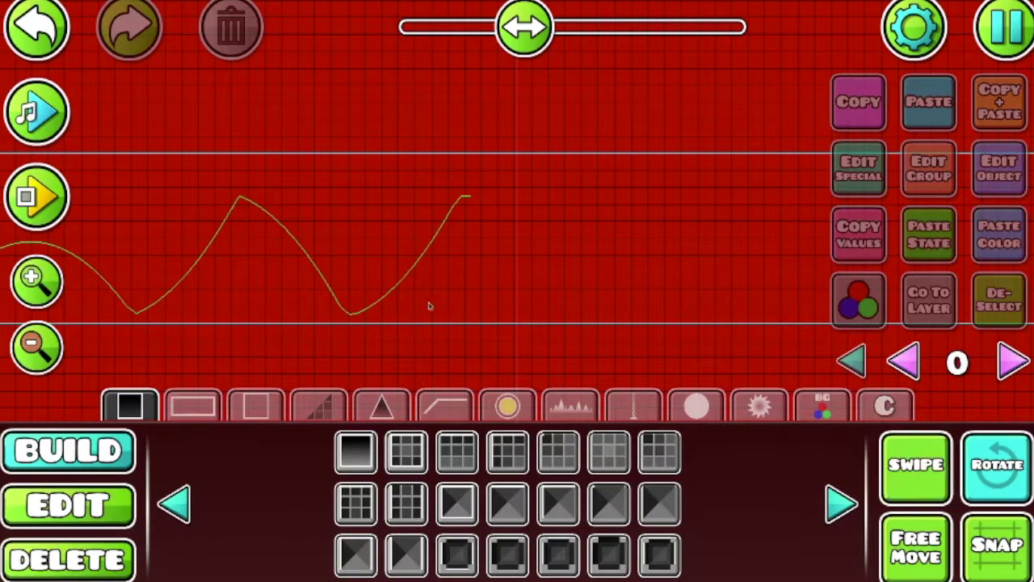
{"action": "left_click_drag", "start_coordinate": [429, 303], "coordinate": [742, 288]}
{"action": "left_click", "coordinate": [355, 460]}
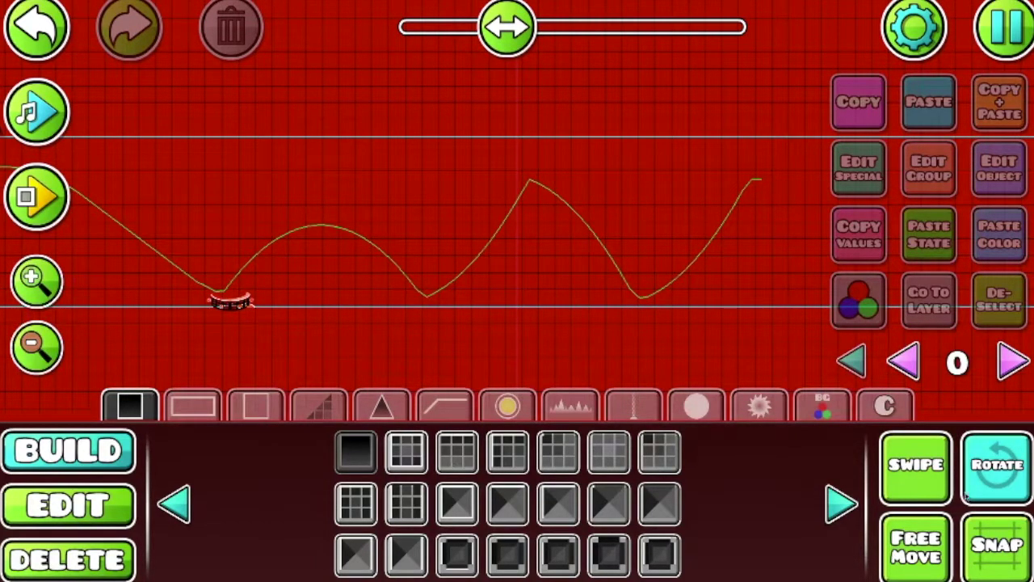
{"action": "left_click", "coordinate": [939, 484]}
{"action": "left_click_drag", "start_coordinate": [382, 303], "coordinate": [483, 299]}
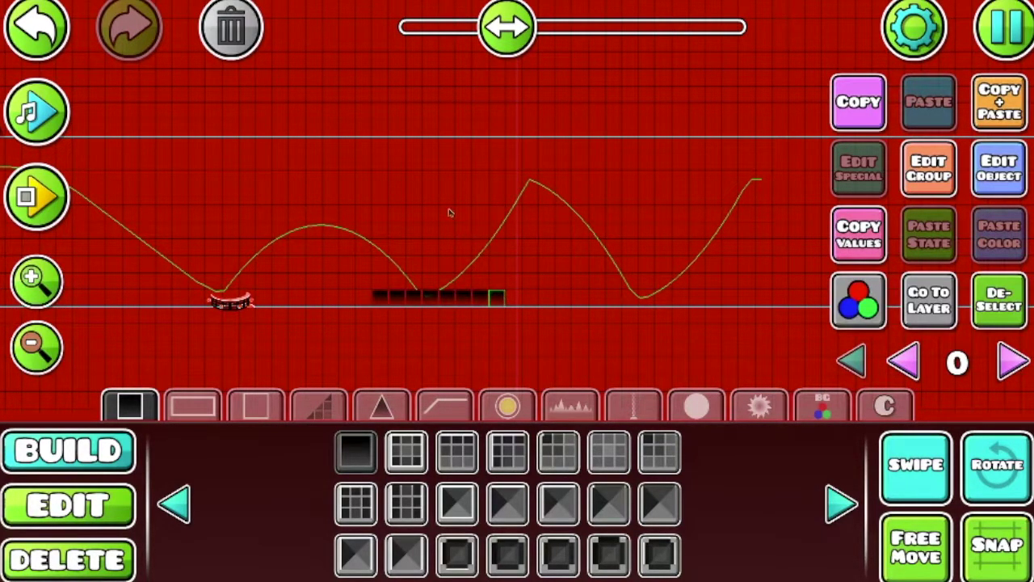
{"action": "left_click_drag", "start_coordinate": [577, 185], "coordinate": [598, 180]}
{"action": "left_click_drag", "start_coordinate": [610, 261], "coordinate": [725, 253]}
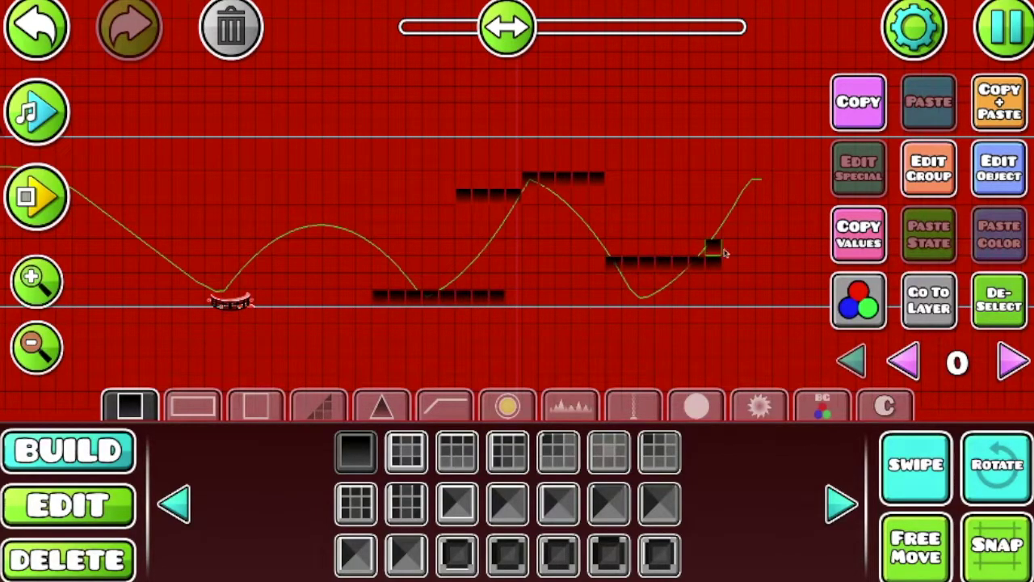
{"action": "left_click_drag", "start_coordinate": [685, 159], "coordinate": [807, 172]}
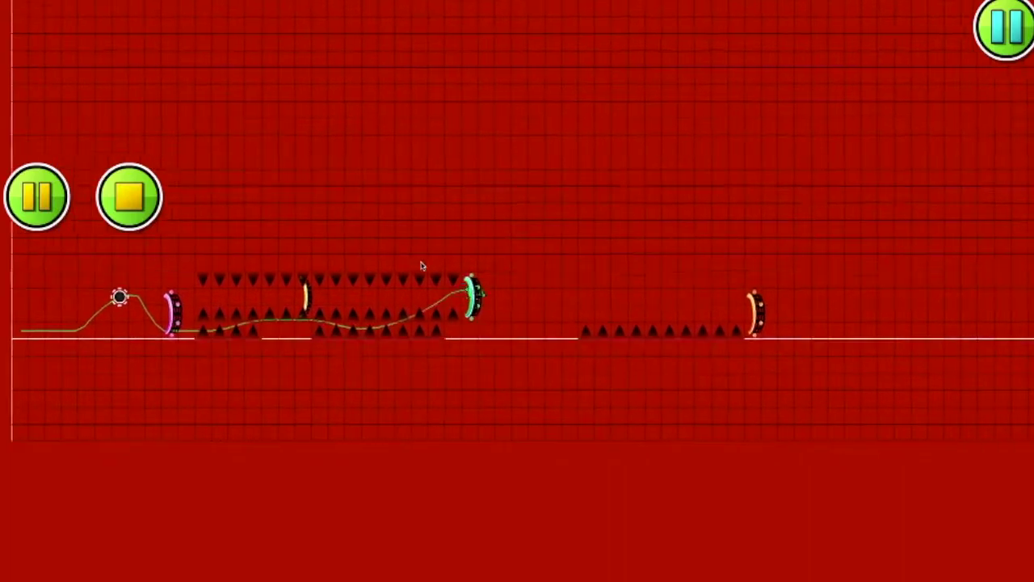
- Playtest the level up to the ball section, return to building and examine the path leading to the new platforms
{"action": "left_click", "coordinate": [423, 263]}
{"action": "left_click", "coordinate": [420, 279]}
{"action": "left_click", "coordinate": [417, 288]}
{"action": "left_click", "coordinate": [422, 284]}
{"action": "left_click", "coordinate": [428, 276]}
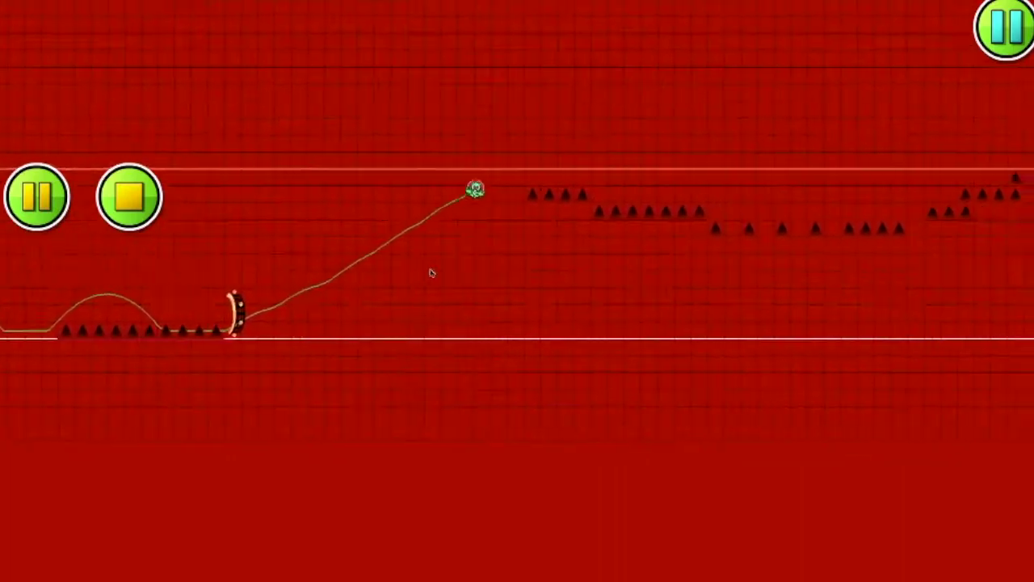
{"action": "left_click", "coordinate": [421, 260]}
{"action": "left_click", "coordinate": [425, 253]}
{"action": "left_click", "coordinate": [430, 248]}
{"action": "left_click", "coordinate": [438, 240]}
{"action": "left_click", "coordinate": [449, 232]}
{"action": "left_click", "coordinate": [460, 227]}
{"action": "left_click", "coordinate": [468, 228]}
{"action": "left_click", "coordinate": [476, 229]}
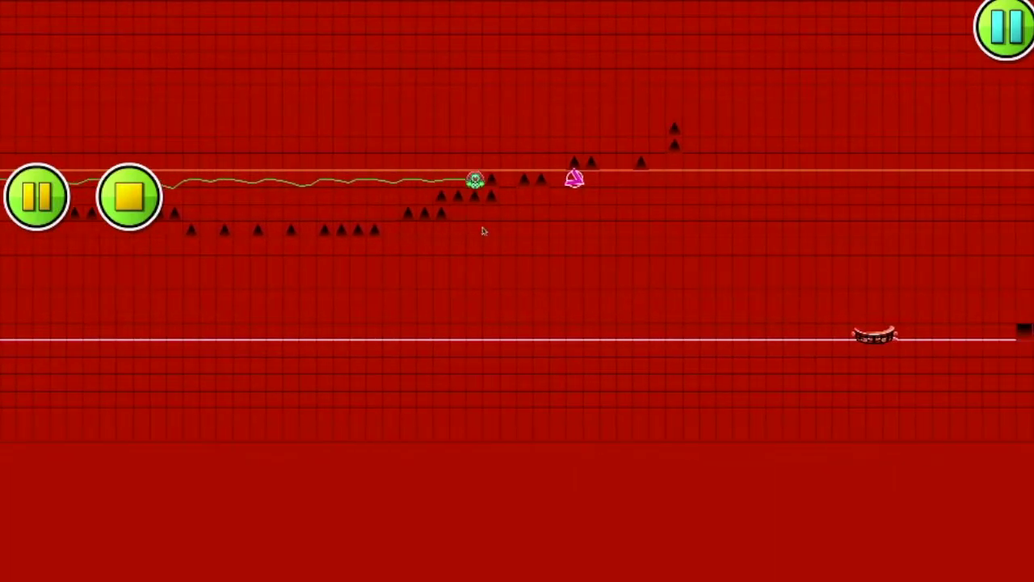
{"action": "key", "text": "Escape"}
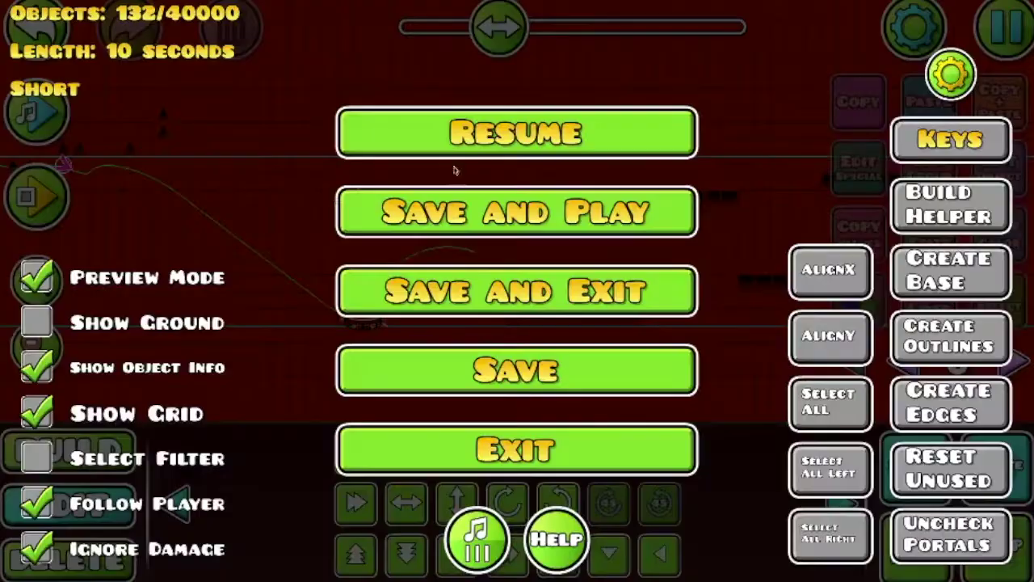
{"action": "left_click", "coordinate": [436, 142]}
{"action": "left_click", "coordinate": [125, 454]}
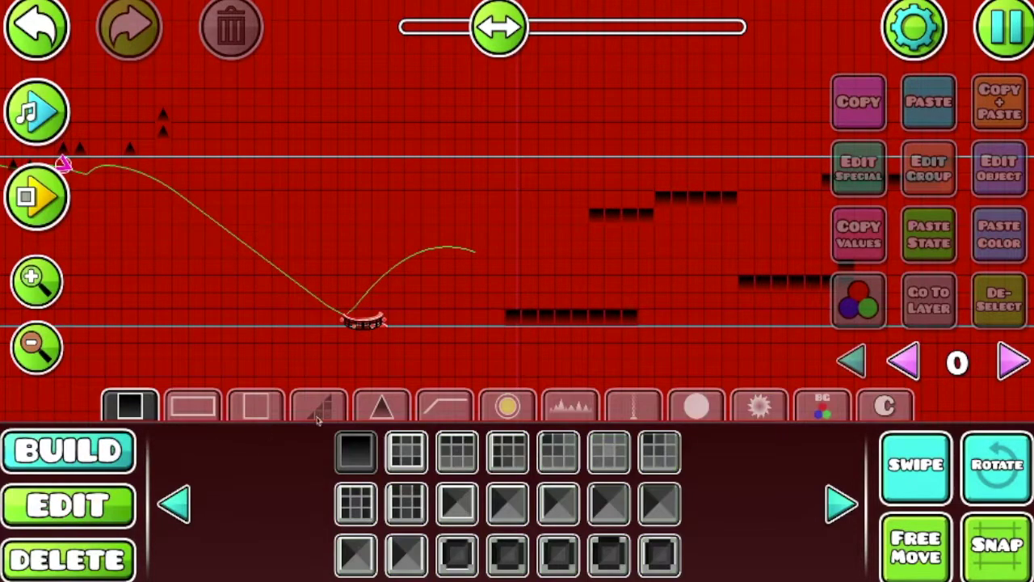
- Place a start position on the red ball portal and playtest the ball section from it
{"action": "left_click", "coordinate": [821, 413]}
{"action": "left_click", "coordinate": [355, 455]}
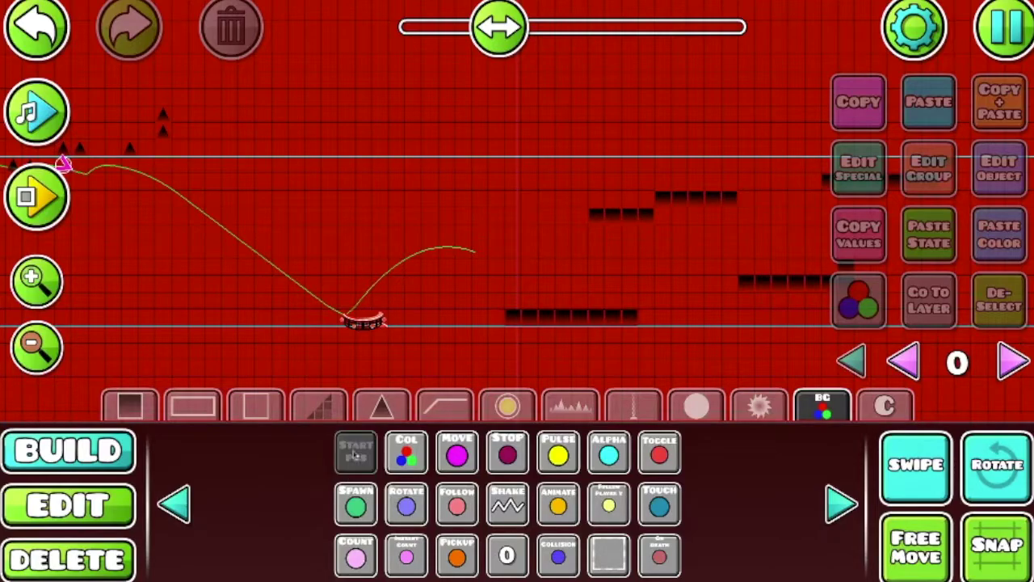
{"action": "left_click", "coordinate": [367, 319]}
{"action": "left_click", "coordinate": [37, 196]}
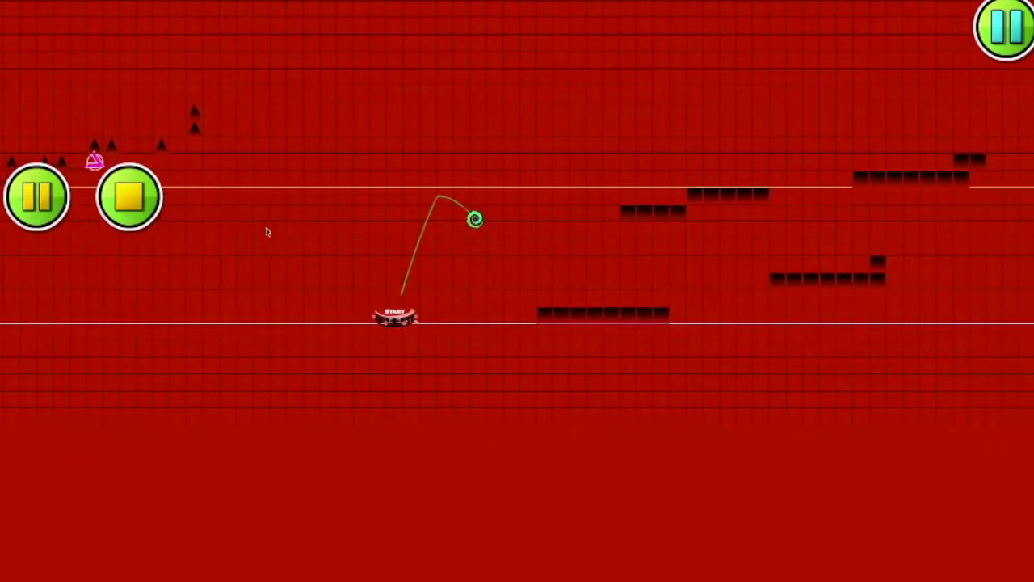
{"action": "left_click", "coordinate": [125, 199]}
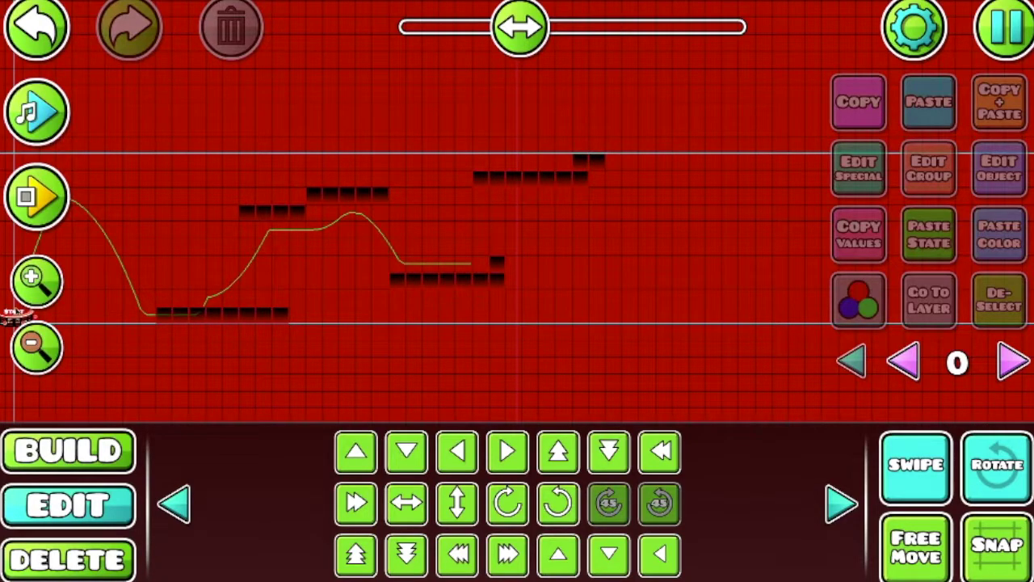
- Turn off Swipe and set the start position's speed to the purple three-arrow option, keeping cube mode
{"action": "scroll", "coordinate": [14, 315], "scroll_direction": "up", "scroll_amount": 1}
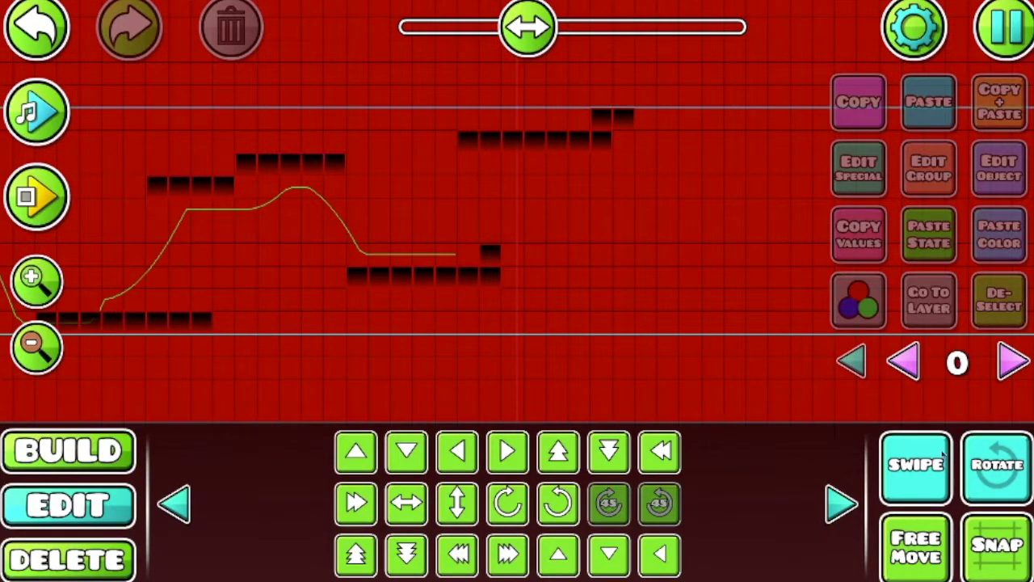
{"action": "left_click", "coordinate": [915, 464]}
{"action": "left_click_drag", "start_coordinate": [592, 344], "coordinate": [823, 343]}
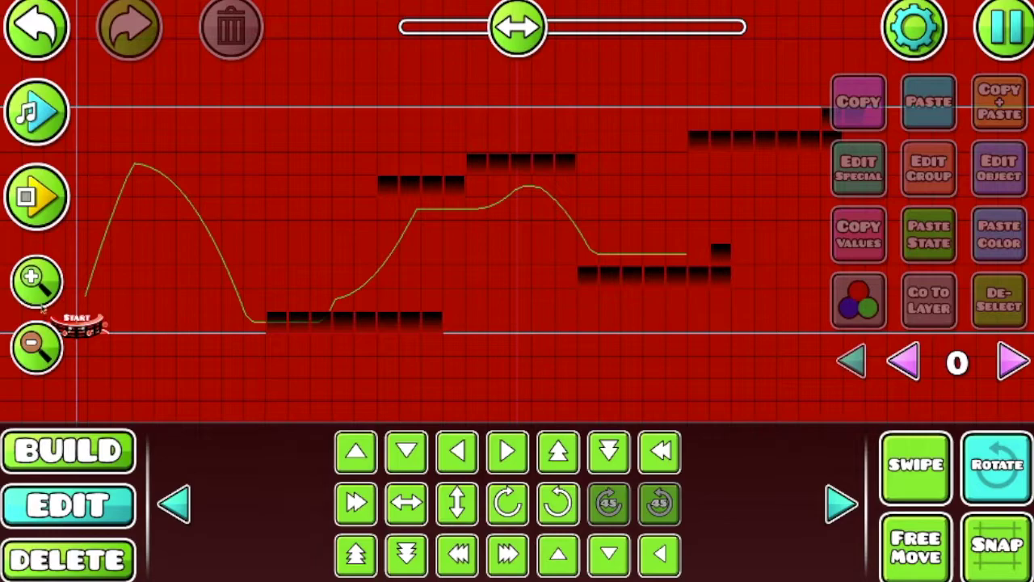
{"action": "left_click", "coordinate": [79, 323]}
{"action": "left_click", "coordinate": [91, 316]}
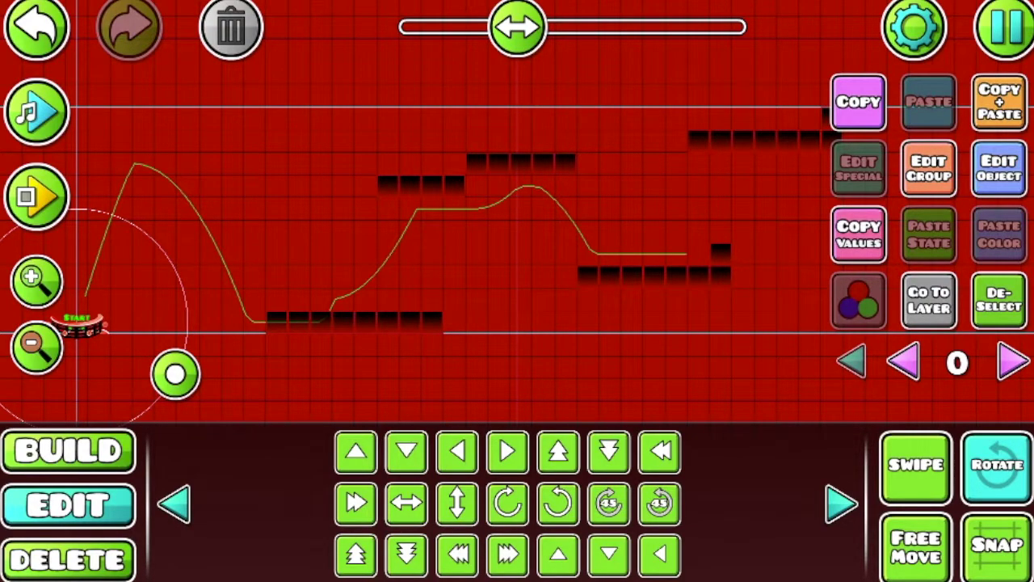
{"action": "left_click", "coordinate": [999, 167]}
{"action": "left_click", "coordinate": [183, 329]}
{"action": "left_click", "coordinate": [168, 281]}
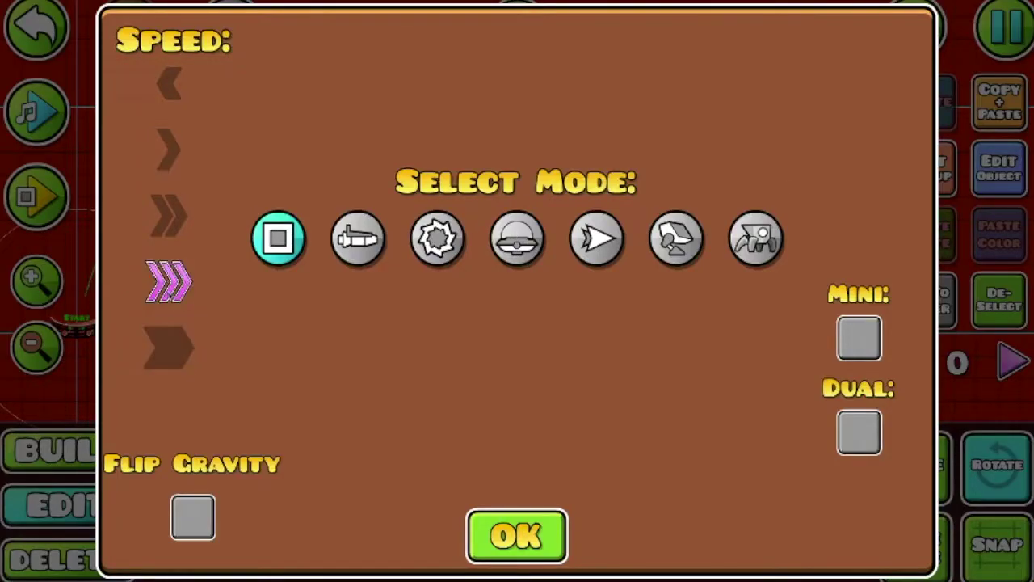
{"action": "left_click", "coordinate": [517, 550]}
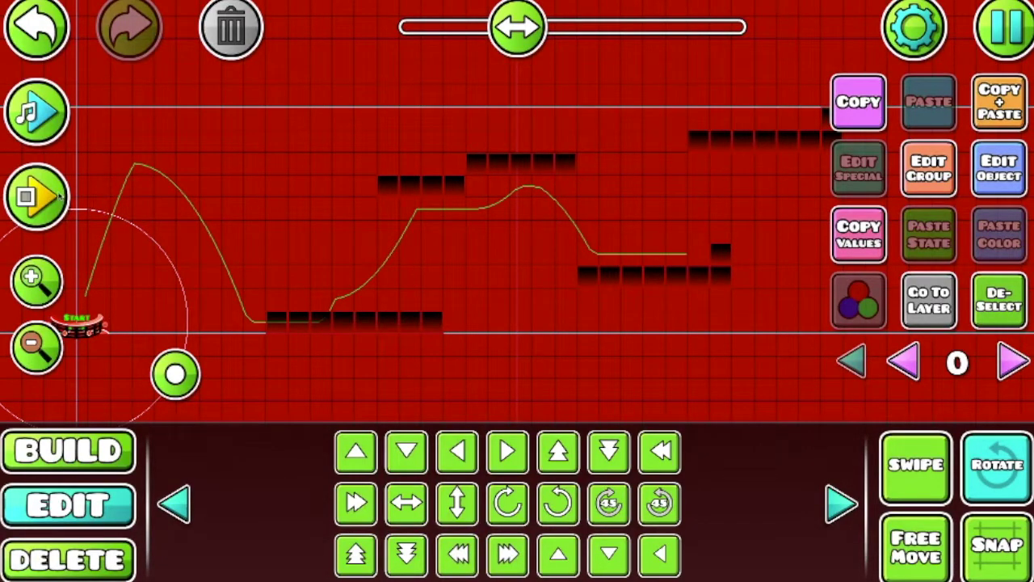
- Playtest the ball platforms from the start position, return to building and choose the plain black gradient block for placement
{"action": "left_click", "coordinate": [56, 197]}
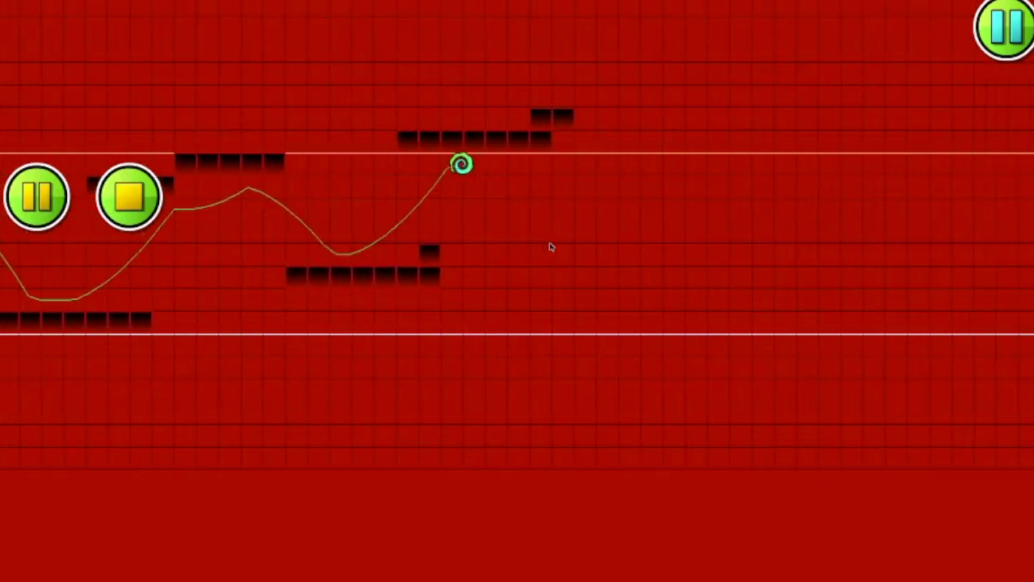
{"action": "key", "text": "Escape"}
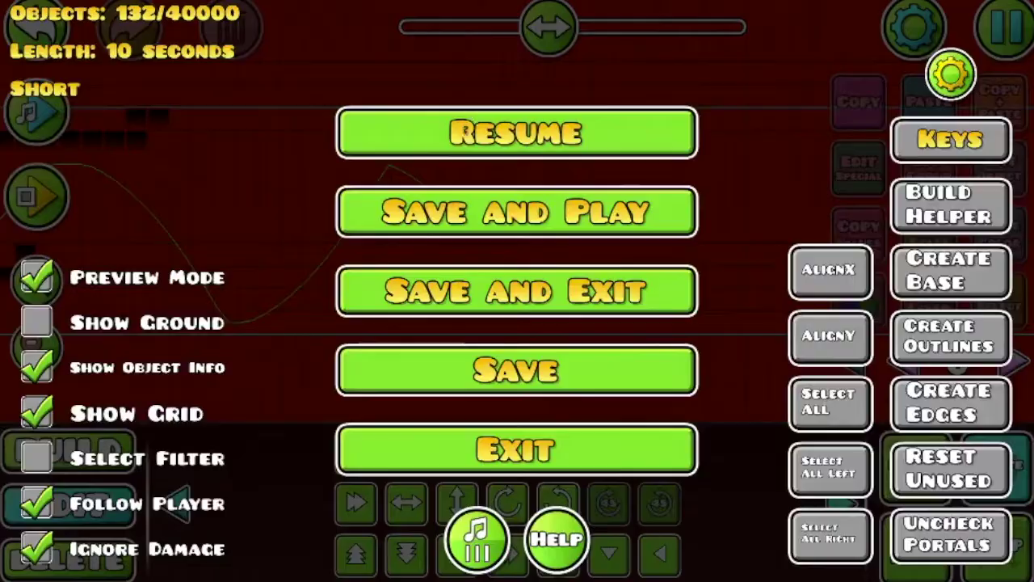
{"action": "left_click", "coordinate": [370, 155]}
{"action": "left_click", "coordinate": [95, 447]}
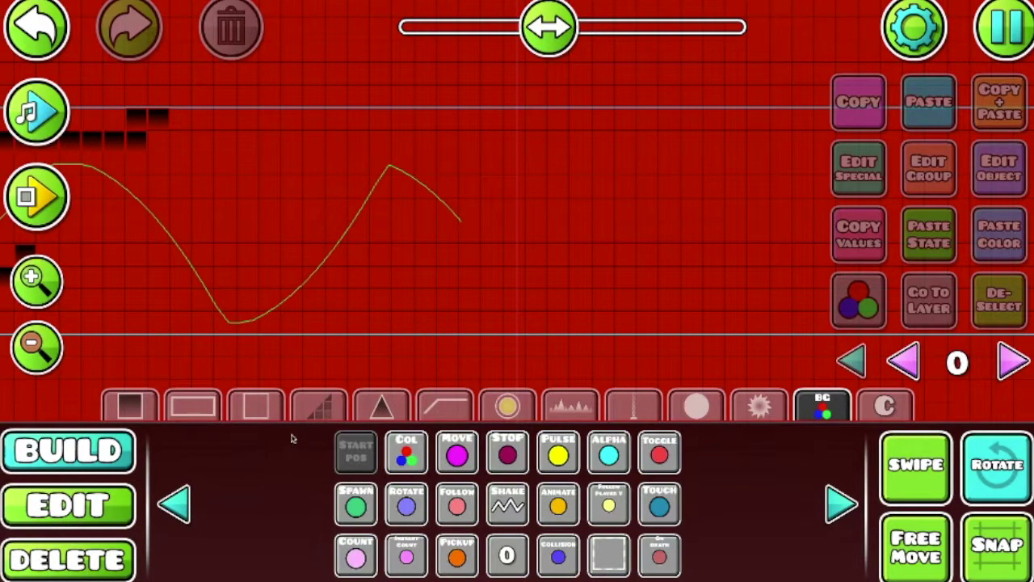
{"action": "left_click", "coordinate": [131, 404]}
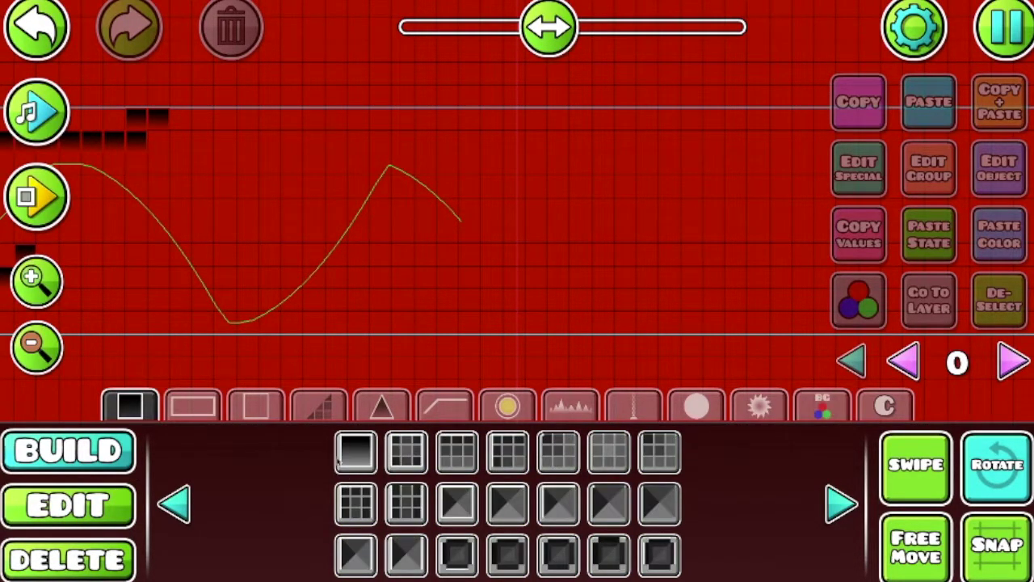
{"action": "left_click", "coordinate": [341, 458]}
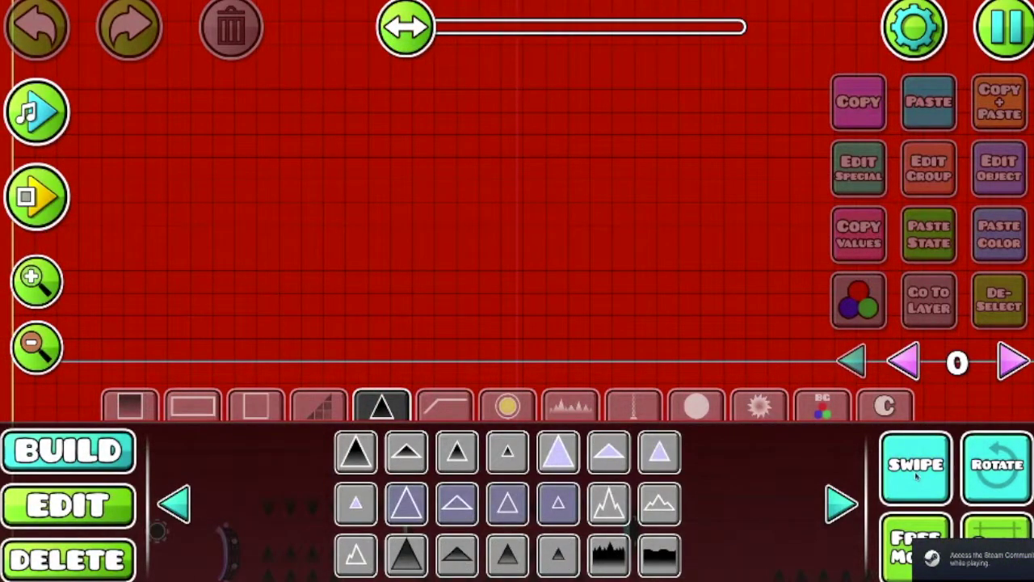
- Turn off Swipe and Rotate, examine the extended level from the opening portals to the last spikes, and return to the start
{"action": "left_click", "coordinate": [917, 477]}
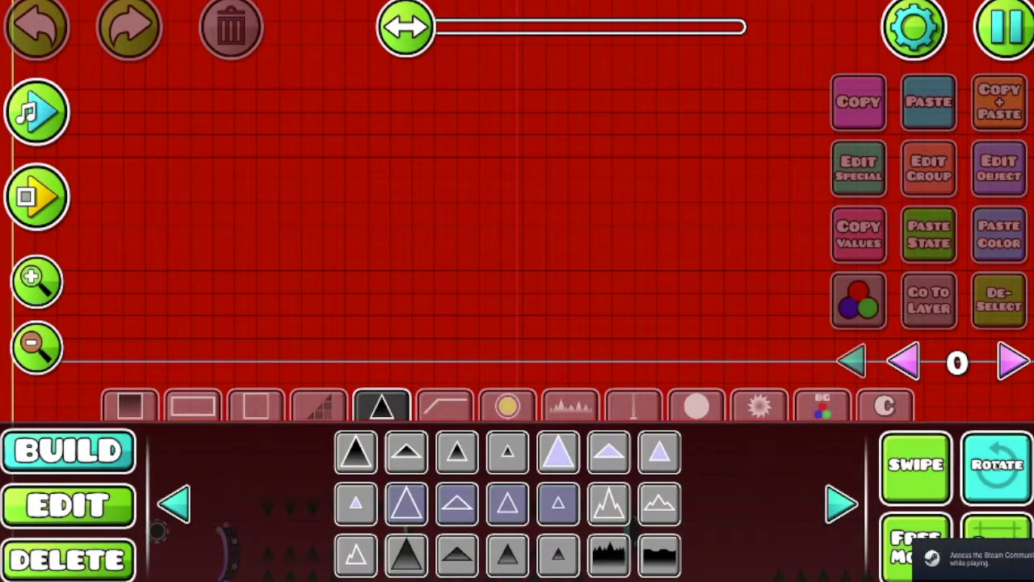
{"action": "left_click", "coordinate": [996, 464]}
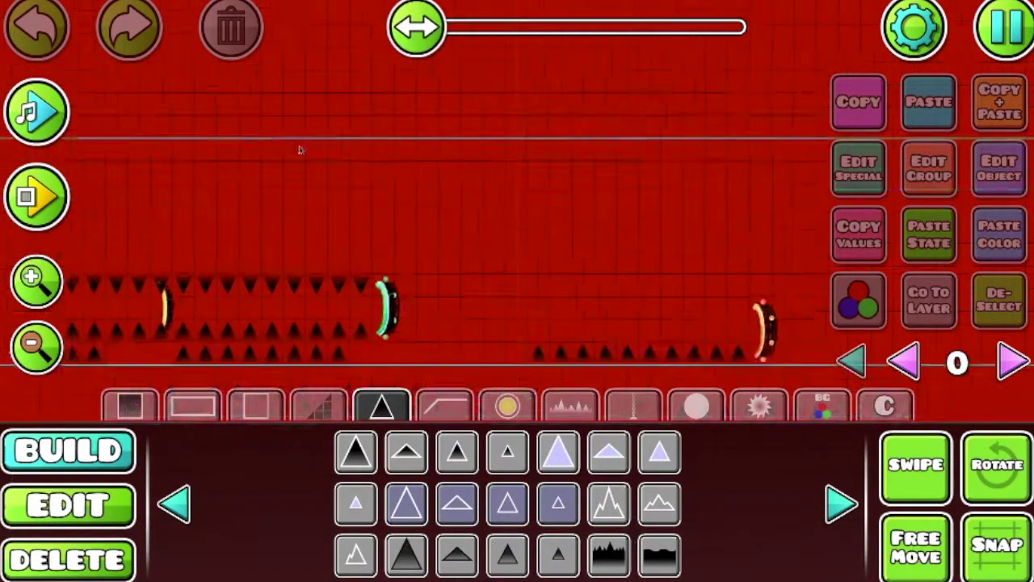
{"action": "left_click_drag", "start_coordinate": [313, 156], "coordinate": [192, 131]}
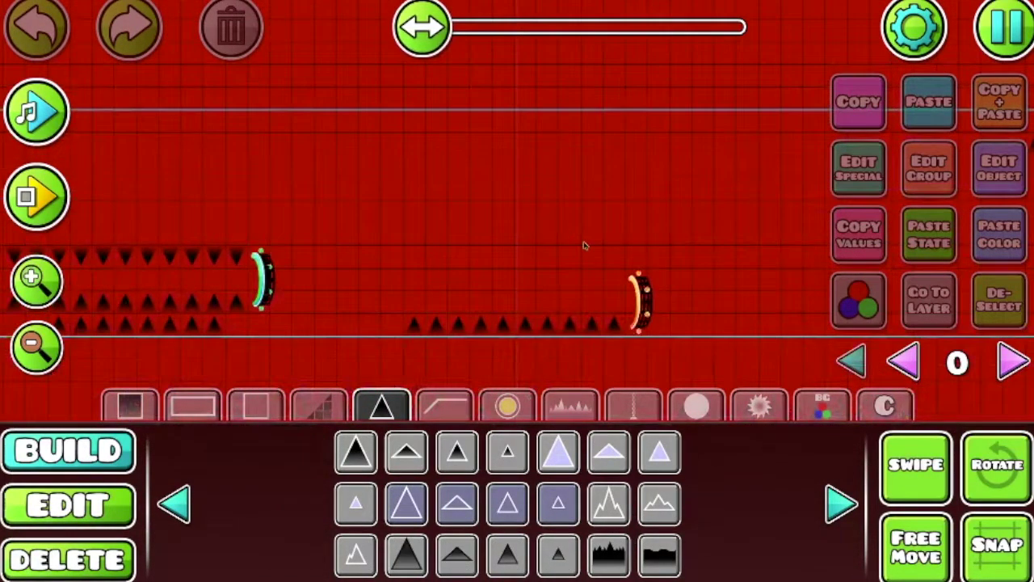
{"action": "left_click_drag", "start_coordinate": [537, 247], "coordinate": [10, 187]}
{"action": "left_click_drag", "start_coordinate": [468, 216], "coordinate": [96, 288]}
{"action": "left_click_drag", "start_coordinate": [613, 259], "coordinate": [138, 221]}
{"action": "scroll", "coordinate": [678, 301], "scroll_direction": "right", "scroll_amount": 6}
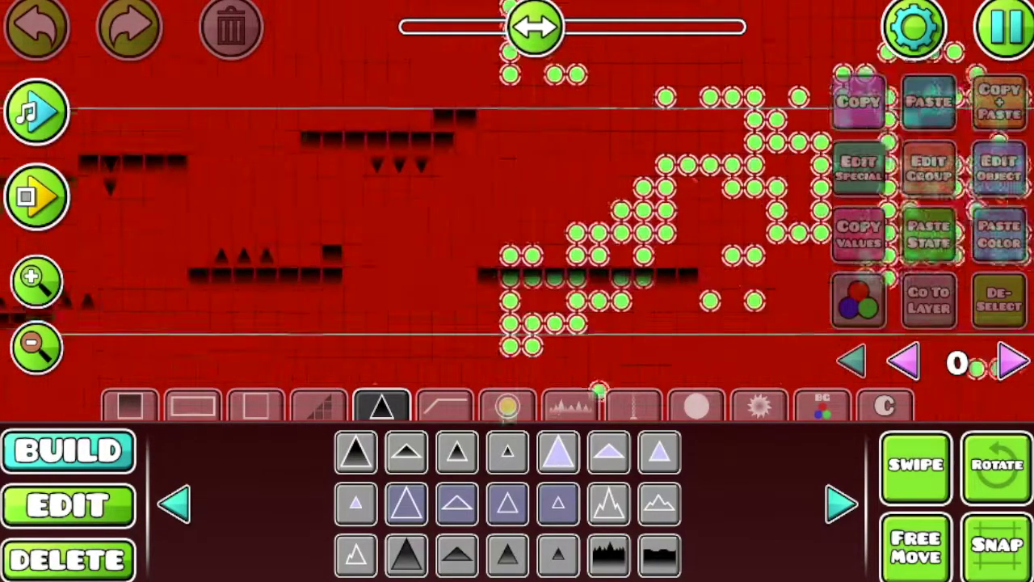
{"action": "scroll", "coordinate": [679, 300], "scroll_direction": "right", "scroll_amount": 6}
{"action": "left_click", "coordinate": [508, 405]}
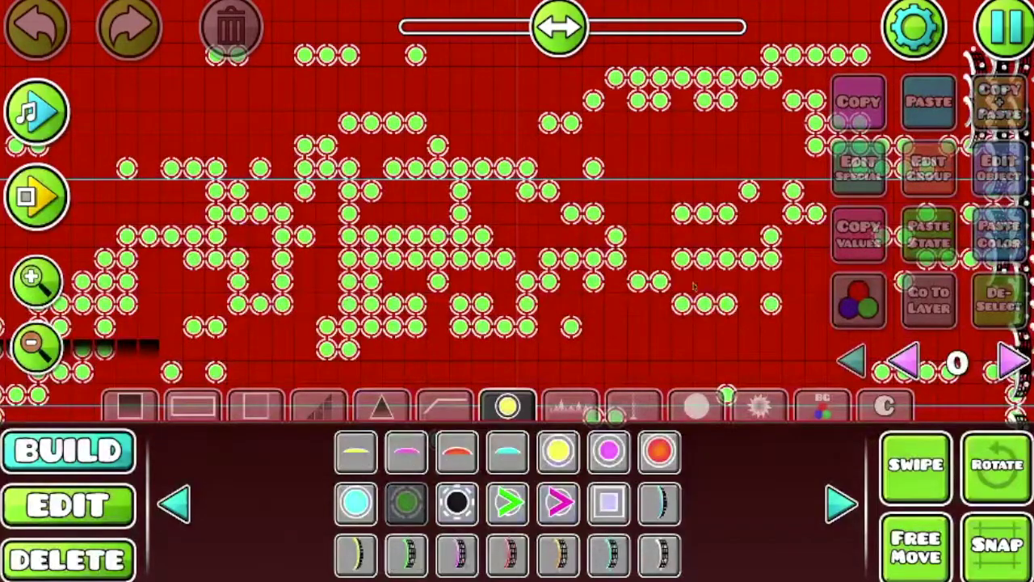
{"action": "scroll", "coordinate": [671, 278], "scroll_direction": "right", "scroll_amount": 6}
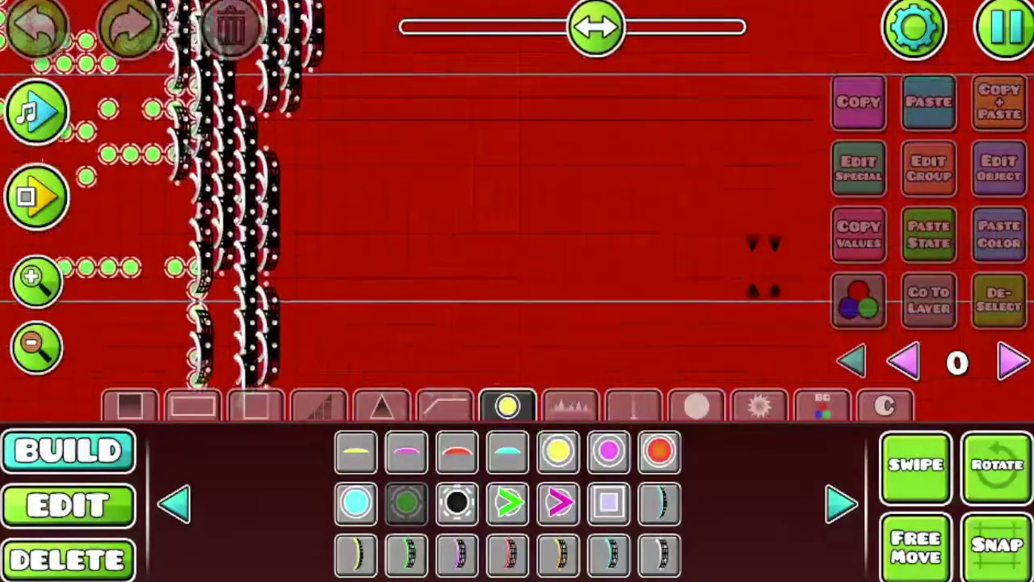
{"action": "left_click_drag", "start_coordinate": [509, 277], "coordinate": [398, 250]}
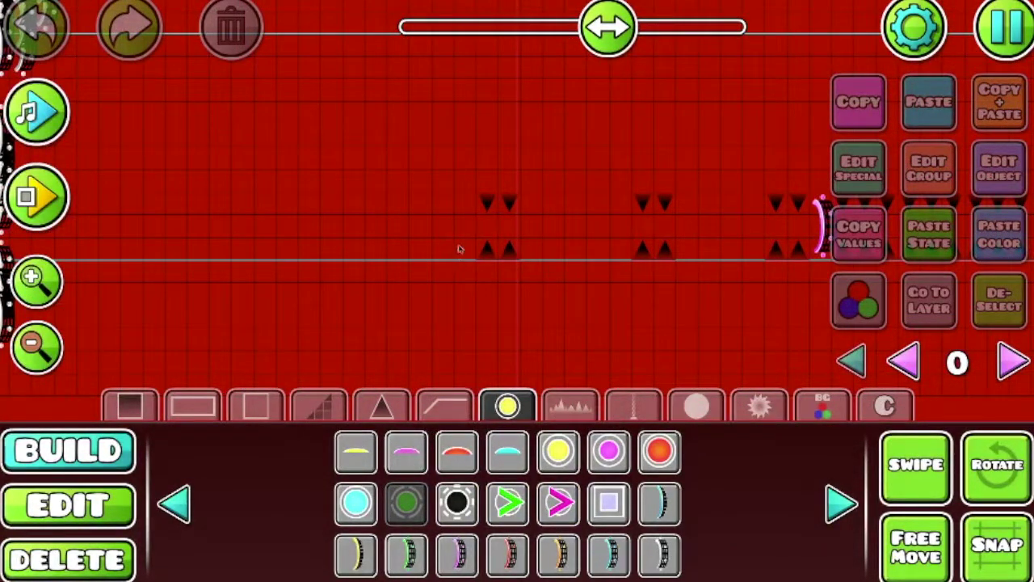
{"action": "left_click_drag", "start_coordinate": [596, 242], "coordinate": [224, 231]}
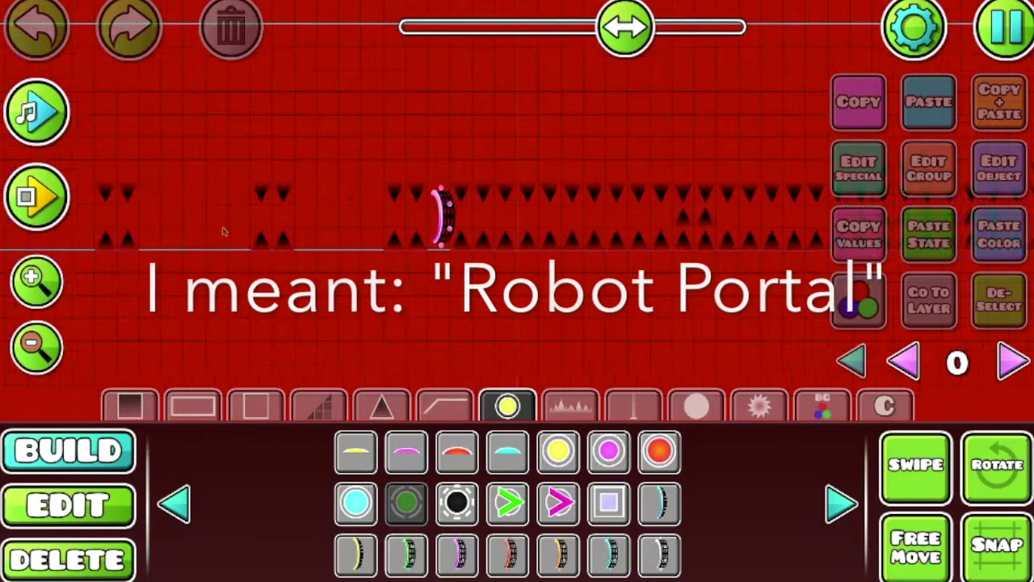
{"action": "left_click_drag", "start_coordinate": [594, 222], "coordinate": [105, 227]}
{"action": "left_click_drag", "start_coordinate": [638, 222], "coordinate": [101, 238]}
{"action": "left_click_drag", "start_coordinate": [602, 230], "coordinate": [160, 230]}
{"action": "left_click_drag", "start_coordinate": [609, 198], "coordinate": [160, 181]}
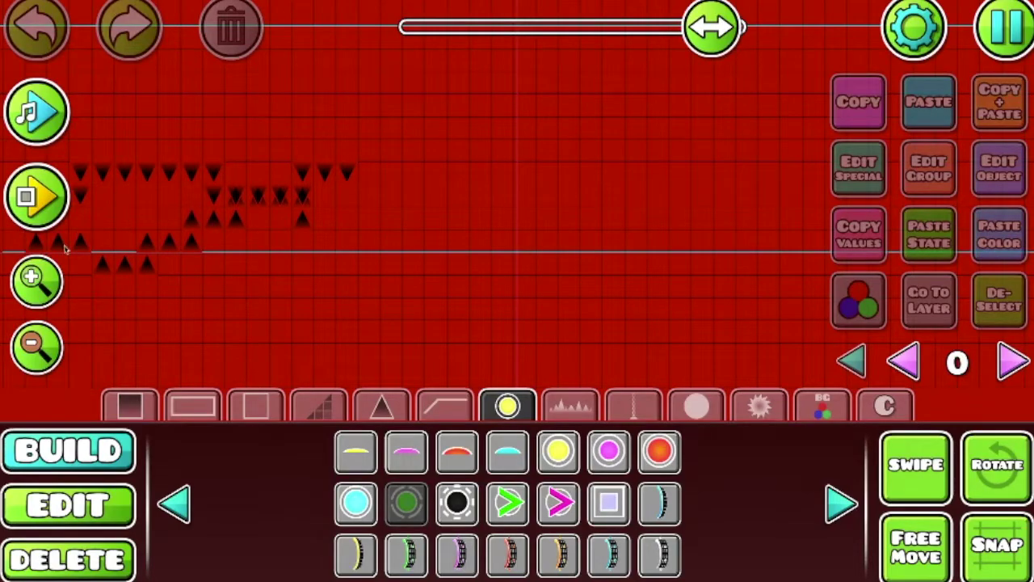
{"action": "left_click_drag", "start_coordinate": [682, 26], "coordinate": [378, 27]}
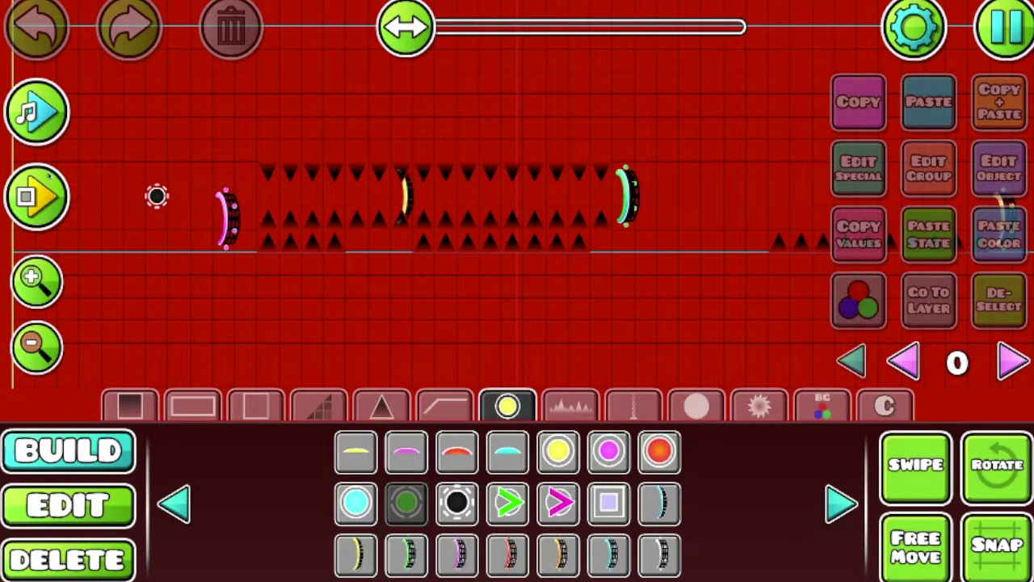
- Playtest the level from the start through the ball platforms, green orbs, white portals and spike corridor, and return to editing
{"action": "left_click", "coordinate": [36, 196]}
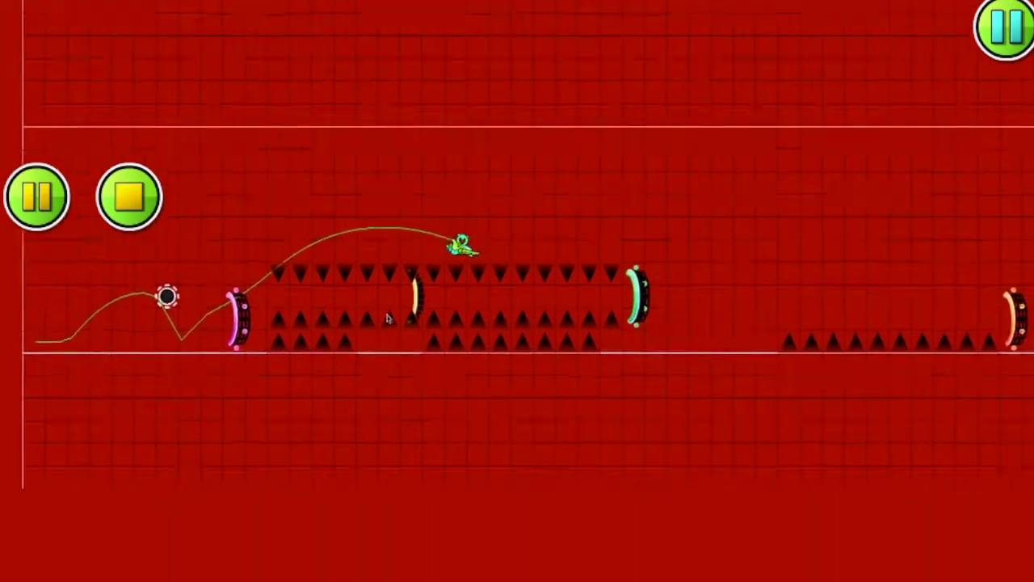
{"action": "left_click", "coordinate": [481, 285]}
{"action": "left_click", "coordinate": [492, 327]}
{"action": "left_click", "coordinate": [495, 347]}
{"action": "left_click", "coordinate": [497, 371]}
{"action": "left_click", "coordinate": [525, 370]}
{"action": "left_click", "coordinate": [601, 318]}
{"action": "left_click", "coordinate": [653, 278]}
{"action": "left_click", "coordinate": [643, 268]}
{"action": "left_click", "coordinate": [651, 280]}
{"action": "left_click", "coordinate": [667, 303]}
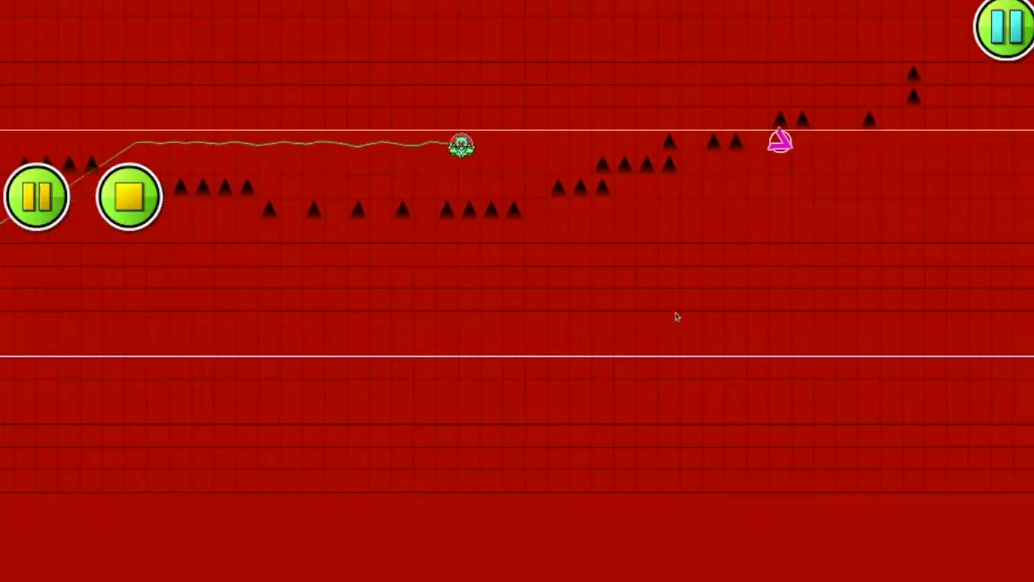
{"action": "left_click", "coordinate": [656, 299]}
{"action": "left_click", "coordinate": [622, 266]}
{"action": "left_click", "coordinate": [621, 241]}
{"action": "left_click", "coordinate": [641, 193]}
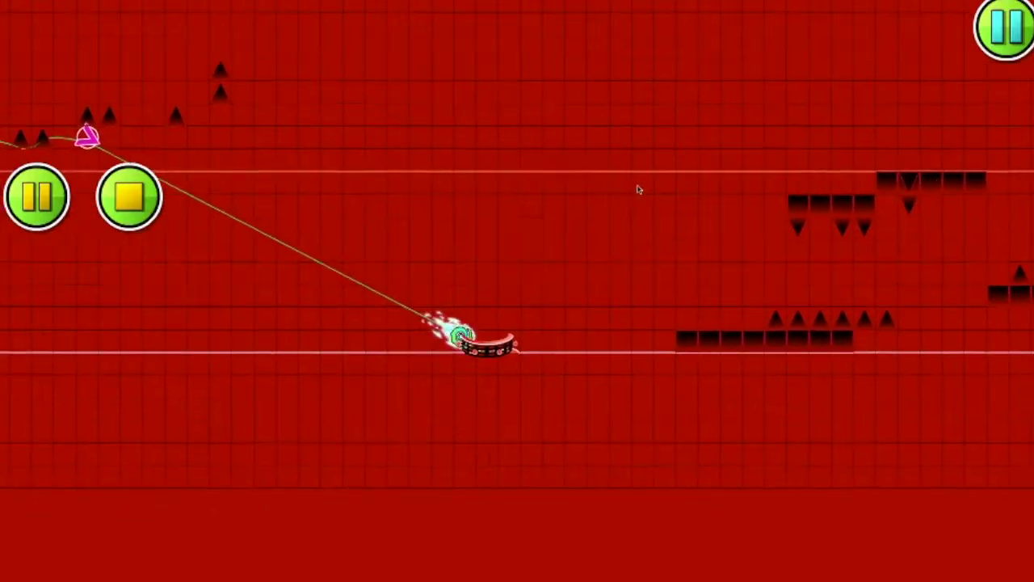
{"action": "left_click", "coordinate": [637, 176]}
{"action": "left_click", "coordinate": [626, 145]}
{"action": "left_click", "coordinate": [623, 151]}
{"action": "left_click", "coordinate": [626, 159]}
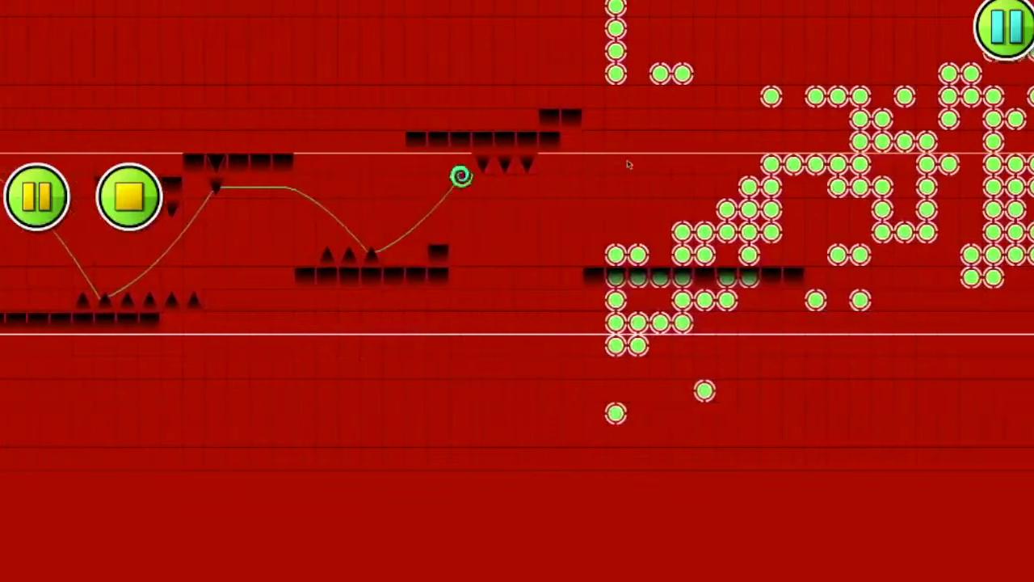
{"action": "left_click", "coordinate": [626, 155]}
{"action": "left_click", "coordinate": [626, 155]}
{"action": "left_click", "coordinate": [628, 156]}
{"action": "left_click", "coordinate": [625, 152]}
{"action": "left_click", "coordinate": [621, 150]}
{"action": "left_click", "coordinate": [615, 149]}
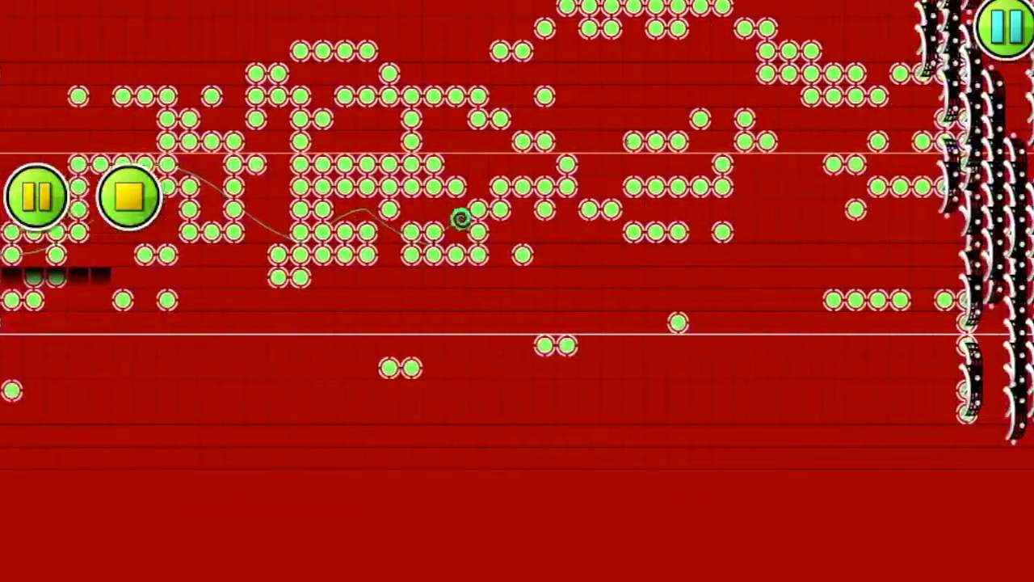
{"action": "left_click", "coordinate": [609, 147]}
{"action": "left_click", "coordinate": [603, 144]}
{"action": "left_click", "coordinate": [598, 141]}
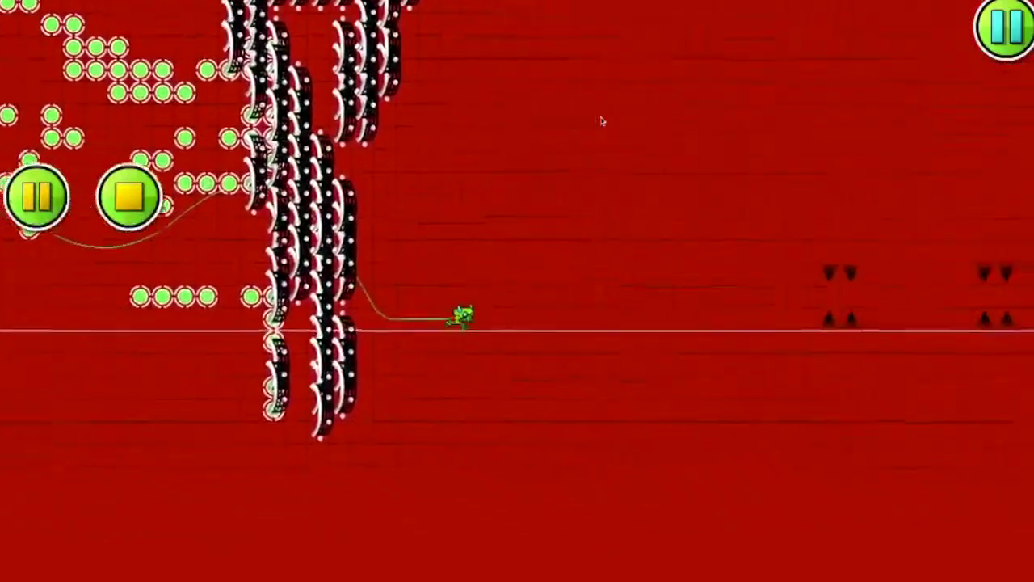
{"action": "left_click", "coordinate": [615, 270]}
{"action": "left_click", "coordinate": [613, 278]}
{"action": "left_click", "coordinate": [612, 281]}
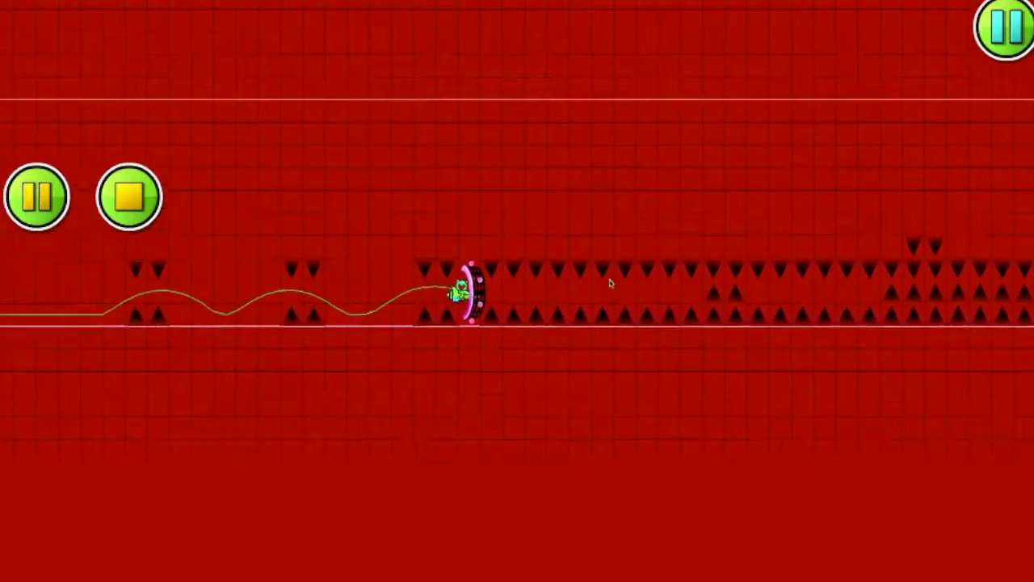
{"action": "left_click", "coordinate": [610, 279]}
{"action": "left_click", "coordinate": [618, 260]}
{"action": "left_click", "coordinate": [625, 256]}
{"action": "left_click", "coordinate": [635, 317]}
{"action": "left_click", "coordinate": [652, 344]}
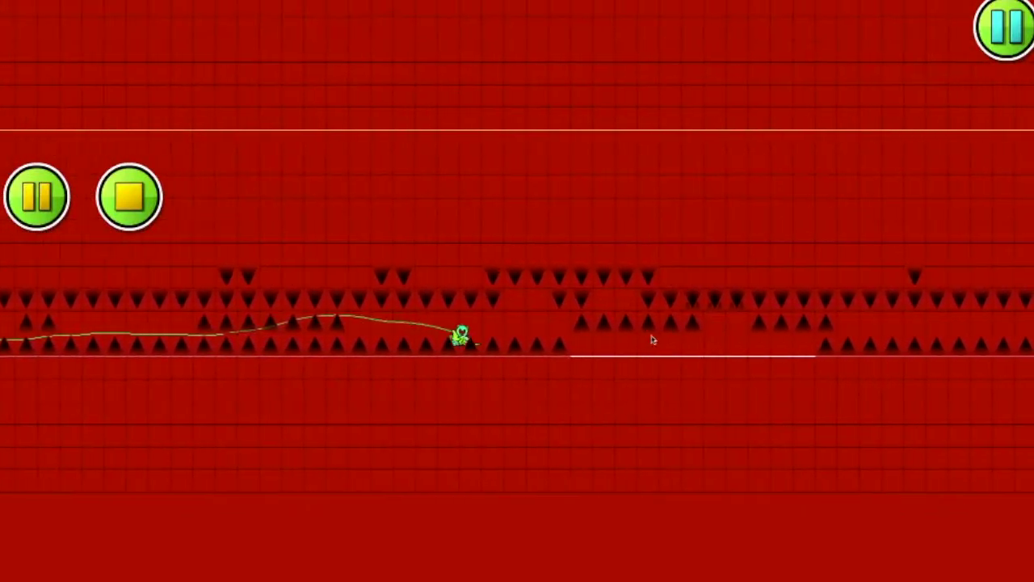
{"action": "left_click", "coordinate": [653, 338]}
{"action": "left_click", "coordinate": [649, 339]}
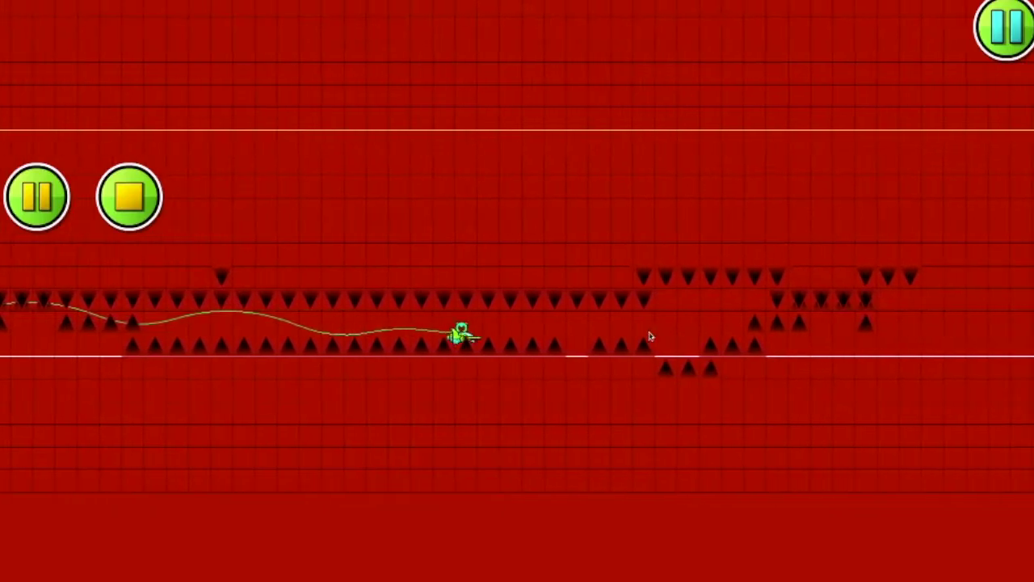
{"action": "left_click", "coordinate": [651, 338]}
{"action": "left_click", "coordinate": [654, 329]}
{"action": "key", "text": "Escape"}
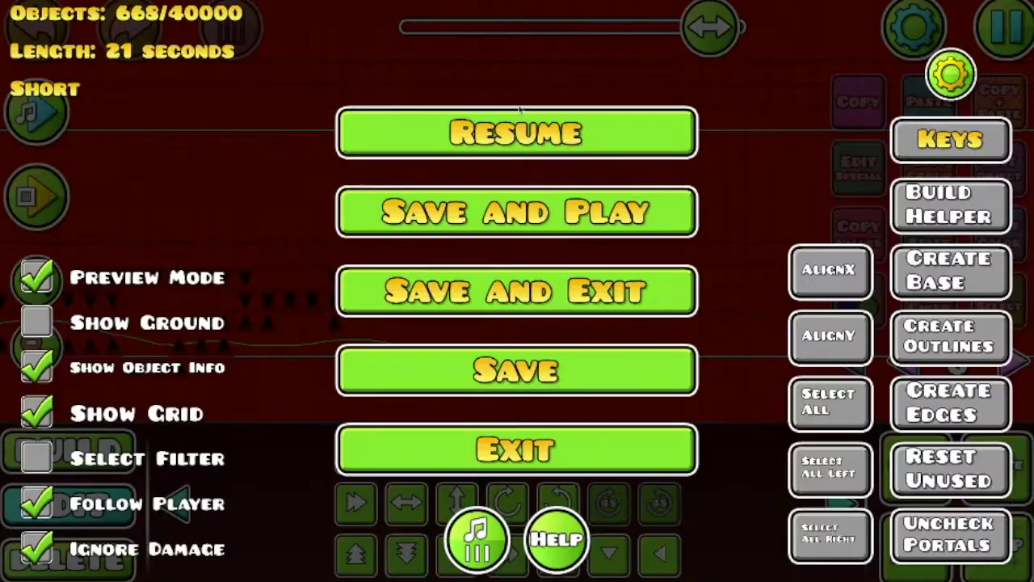
{"action": "left_click", "coordinate": [497, 121]}
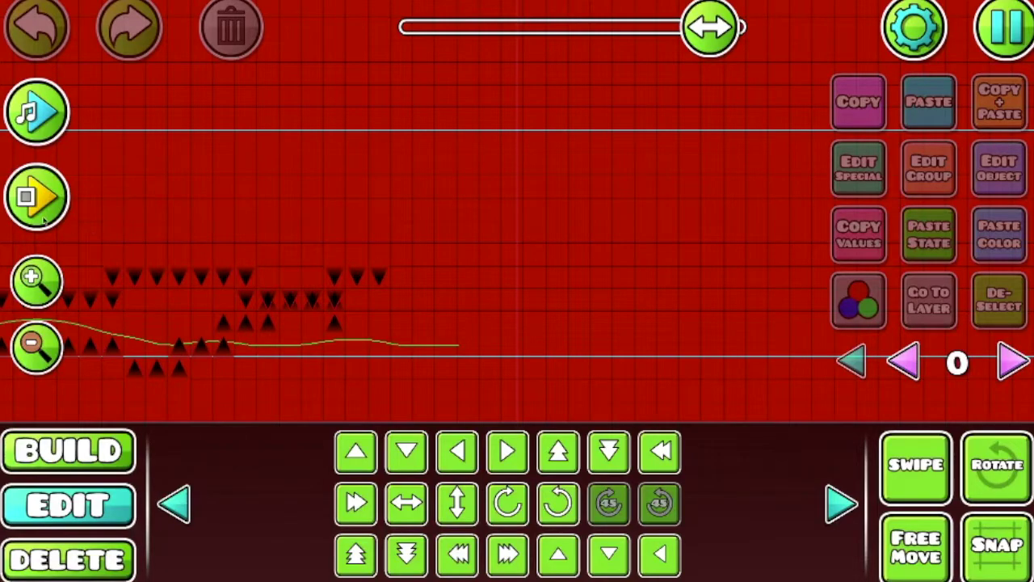
- Return to the level's start and switch to editor layer 1 for building
{"action": "left_click", "coordinate": [44, 210]}
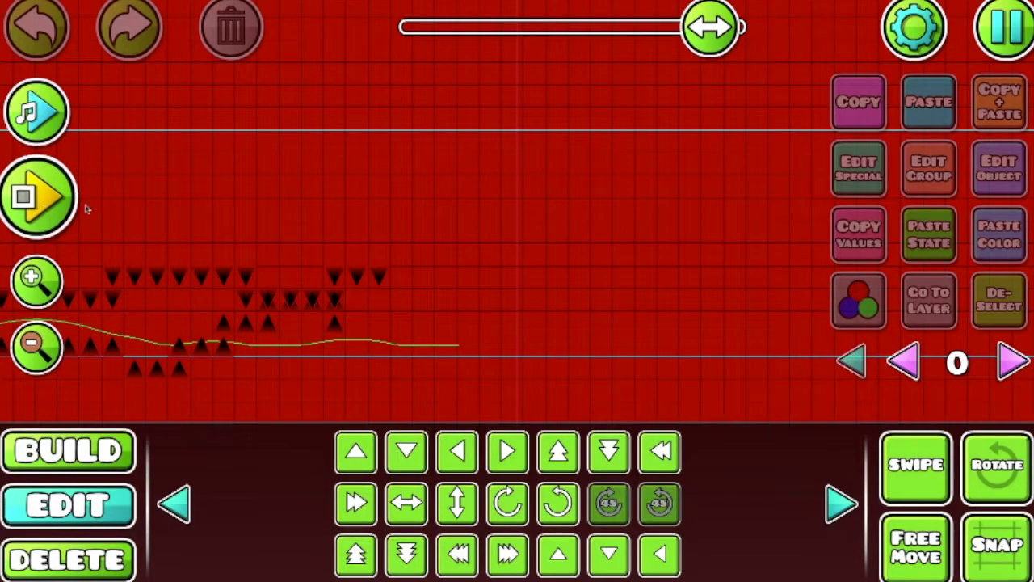
{"action": "left_click_drag", "start_coordinate": [57, 212], "coordinate": [57, 212]}
{"action": "left_click_drag", "start_coordinate": [711, 28], "coordinate": [405, 27]}
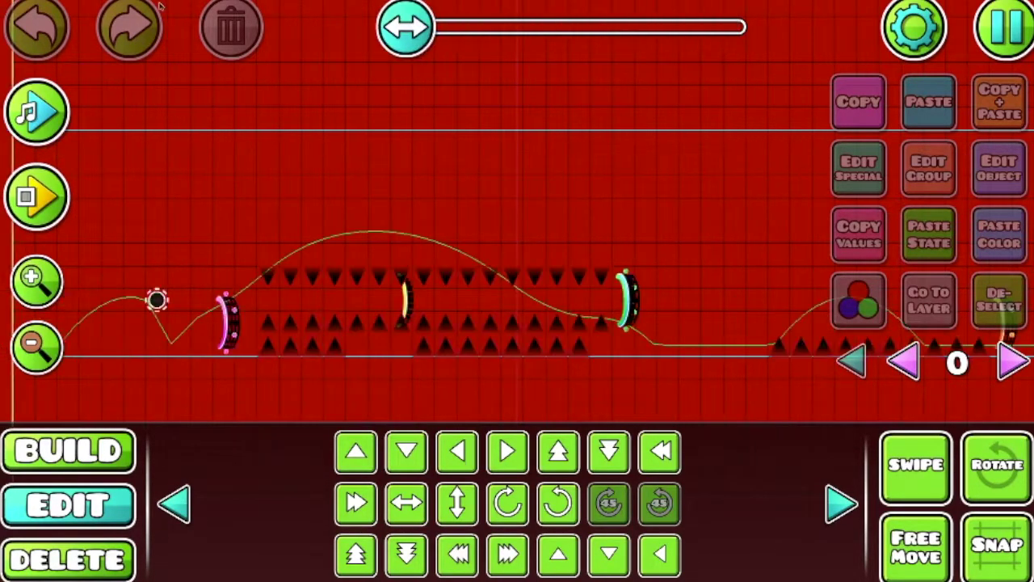
{"action": "left_click", "coordinate": [1013, 364]}
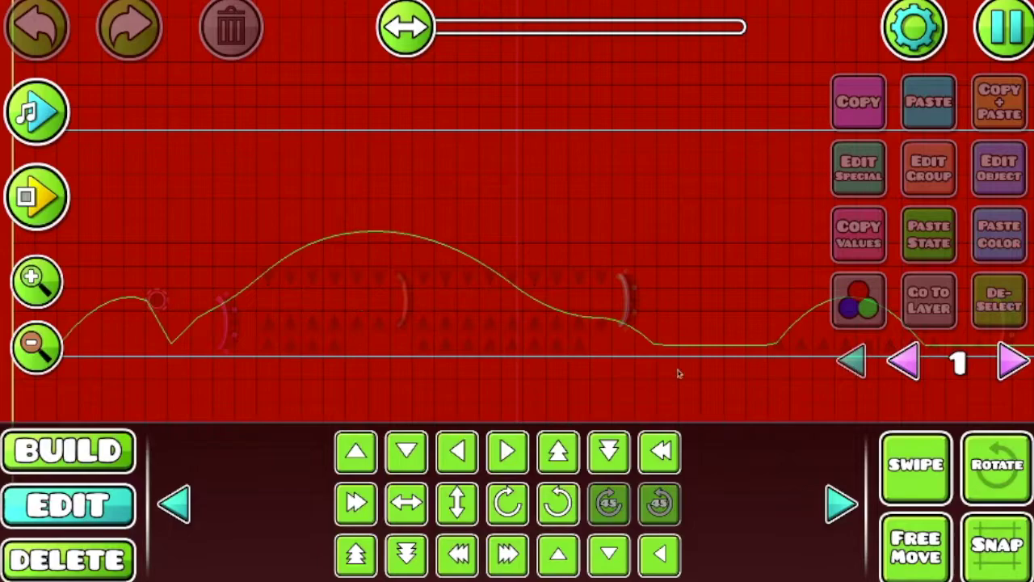
{"action": "left_click", "coordinate": [69, 450]}
{"action": "left_click", "coordinate": [32, 346]}
{"action": "left_click", "coordinate": [33, 345]}
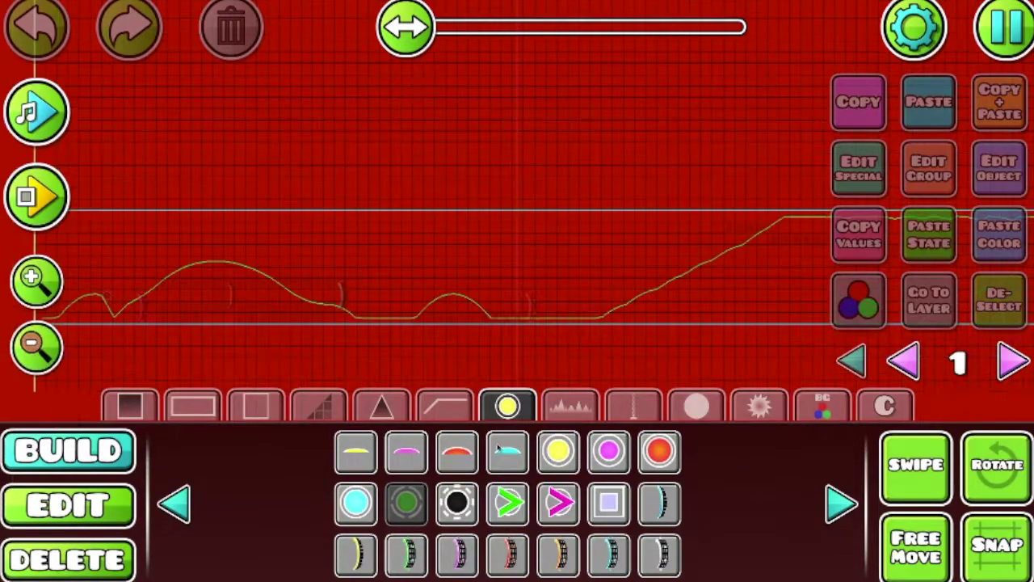
- Choose the soft square glow decoration, enable Swipe, paint a scattered trail rising across the level, and start a brief playtest
{"action": "left_click", "coordinate": [579, 407]}
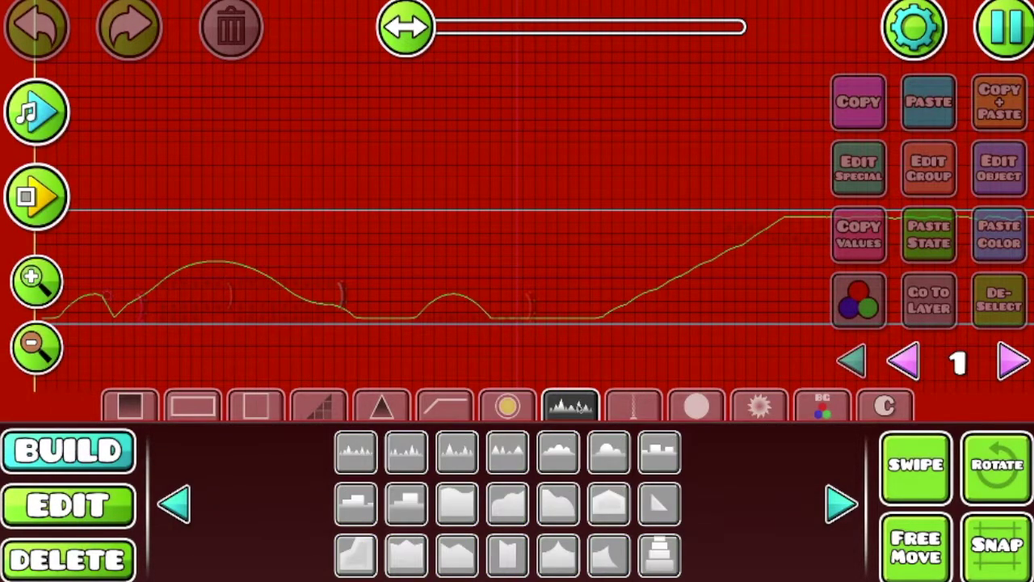
{"action": "left_click", "coordinate": [176, 505]}
{"action": "left_click", "coordinate": [671, 453]}
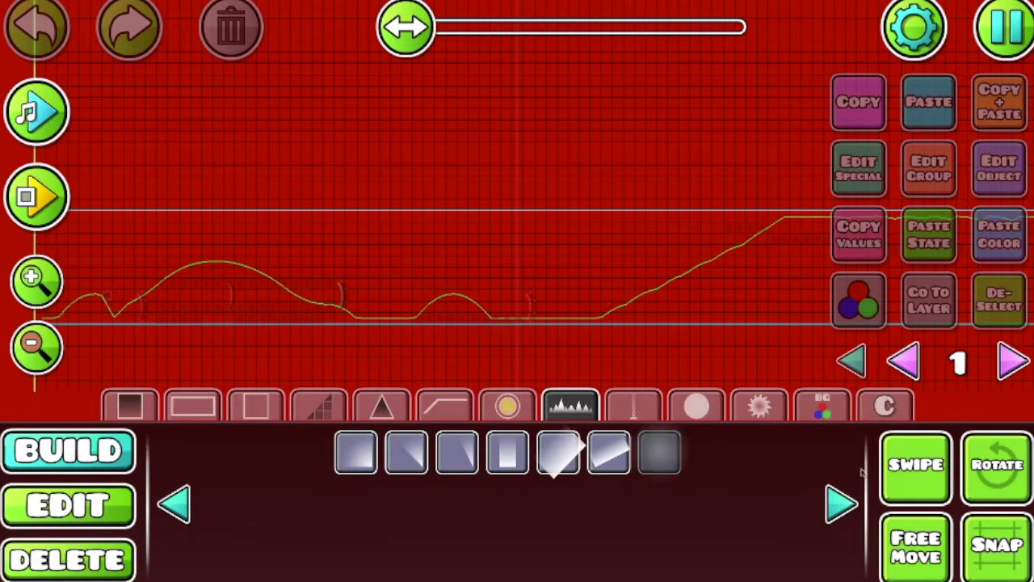
{"action": "left_click", "coordinate": [915, 464]}
{"action": "mouse_move", "coordinate": [353, 207]}
{"action": "left_mouse_down"}
{"action": "mouse_move", "coordinate": [101, 329]}
{"action": "mouse_move", "coordinate": [563, 194]}
{"action": "mouse_move", "coordinate": [685, 181]}
{"action": "left_mouse_up"}
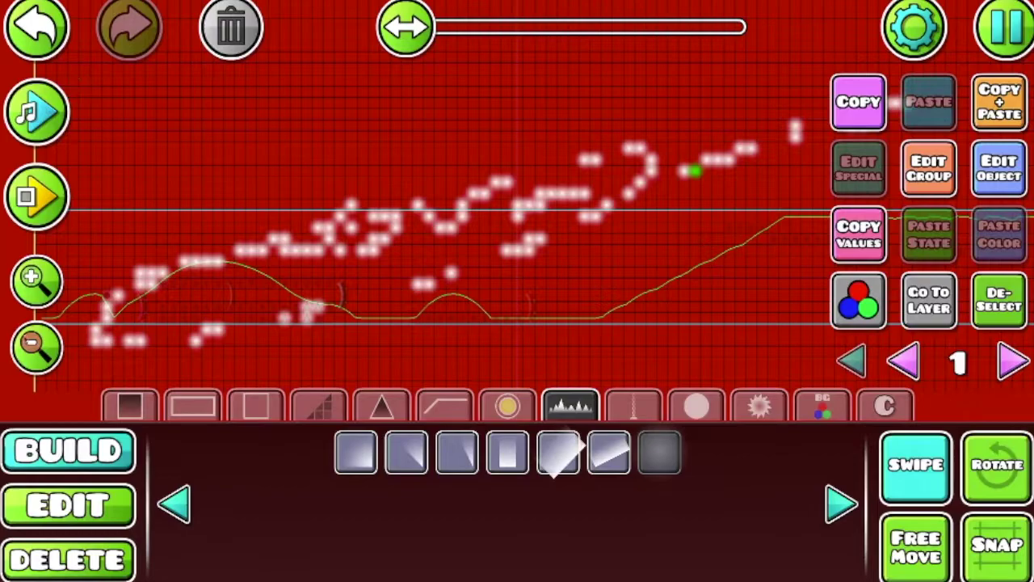
{"action": "left_click", "coordinate": [36, 197]}
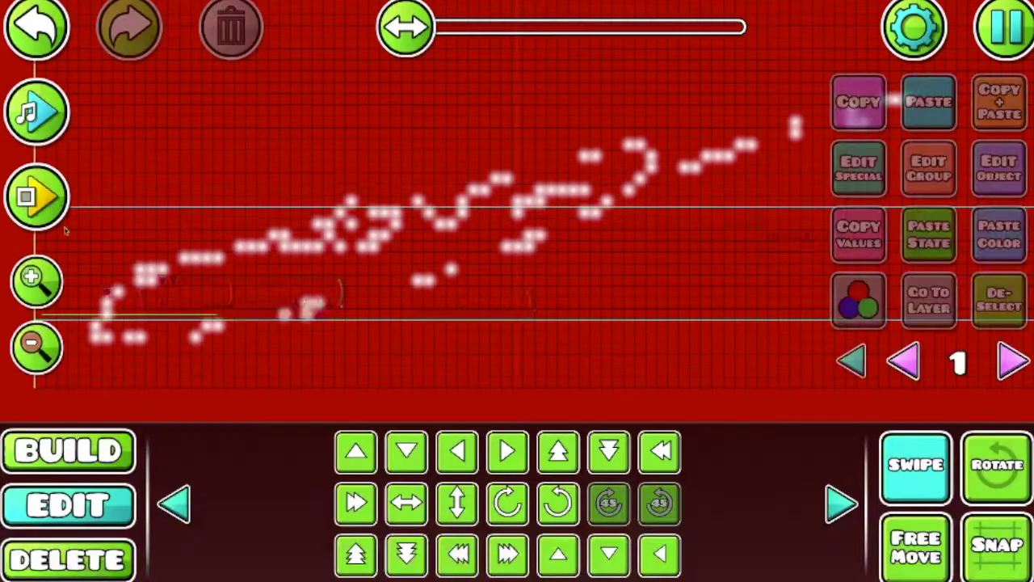
- Select all glow blocks on layer 1 and duplicate them in place nine times to intensify the glow
{"action": "left_click", "coordinate": [1019, 31]}
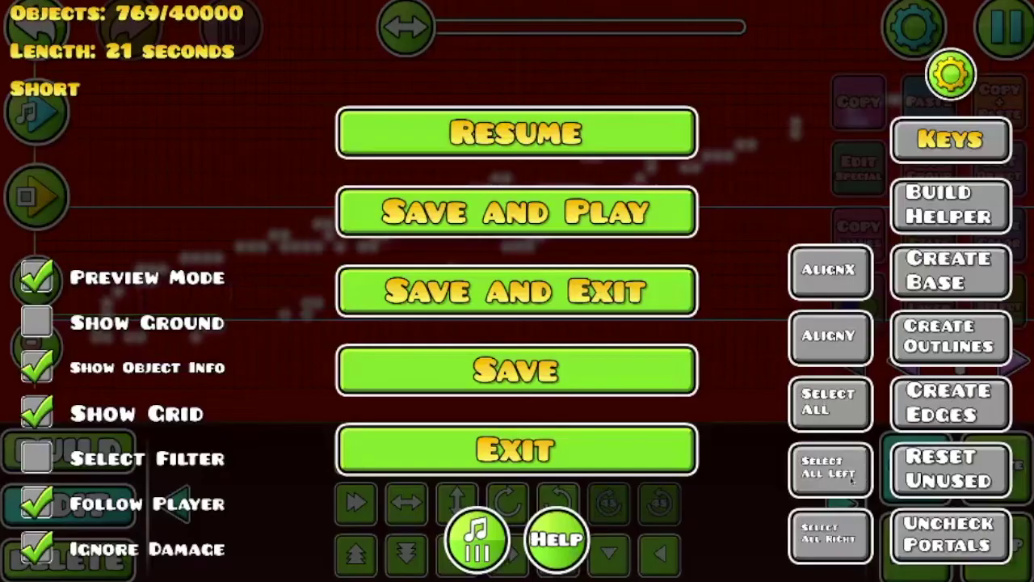
{"action": "left_click", "coordinate": [822, 426]}
{"action": "left_click", "coordinate": [606, 136]}
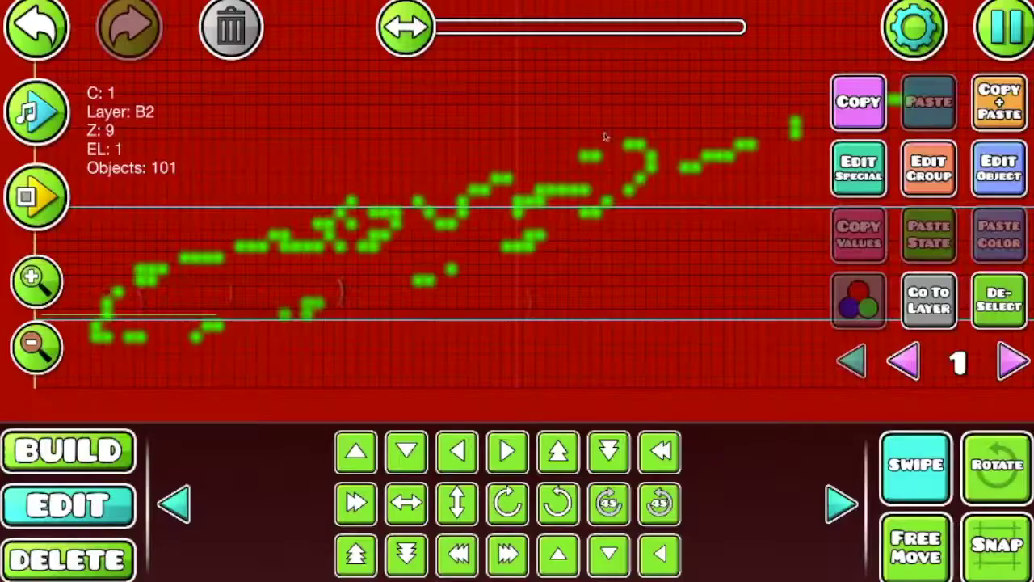
{"action": "left_click", "coordinate": [987, 103]}
{"action": "left_click", "coordinate": [987, 103]}
{"action": "left_click", "coordinate": [987, 103]}
{"action": "left_click", "coordinate": [988, 103]}
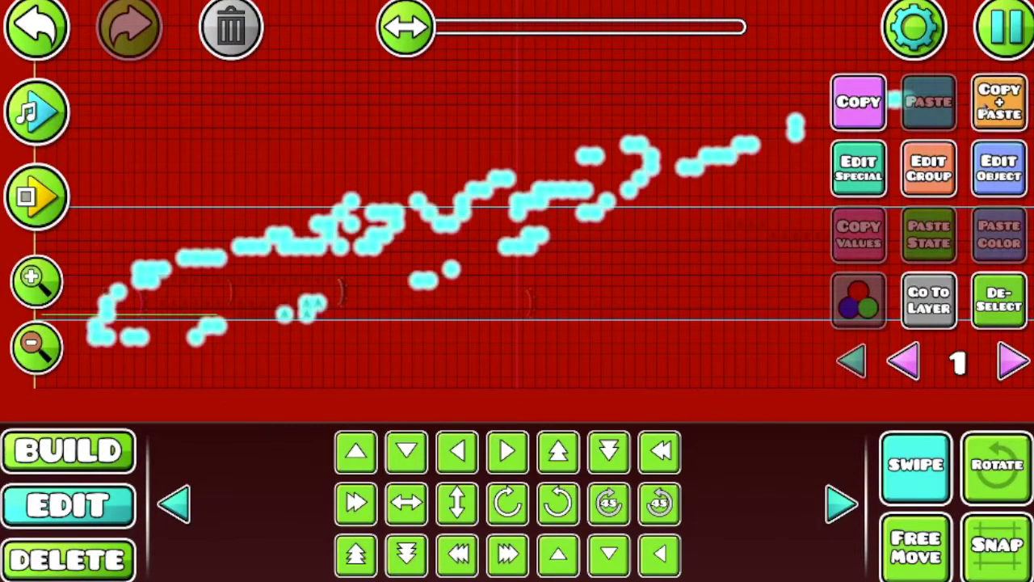
{"action": "left_click", "coordinate": [987, 103]}
- Check the level's object count, playtest the opening with the white glow trail, and return to editing
{"action": "left_click", "coordinate": [998, 34]}
{"action": "left_click", "coordinate": [627, 117]}
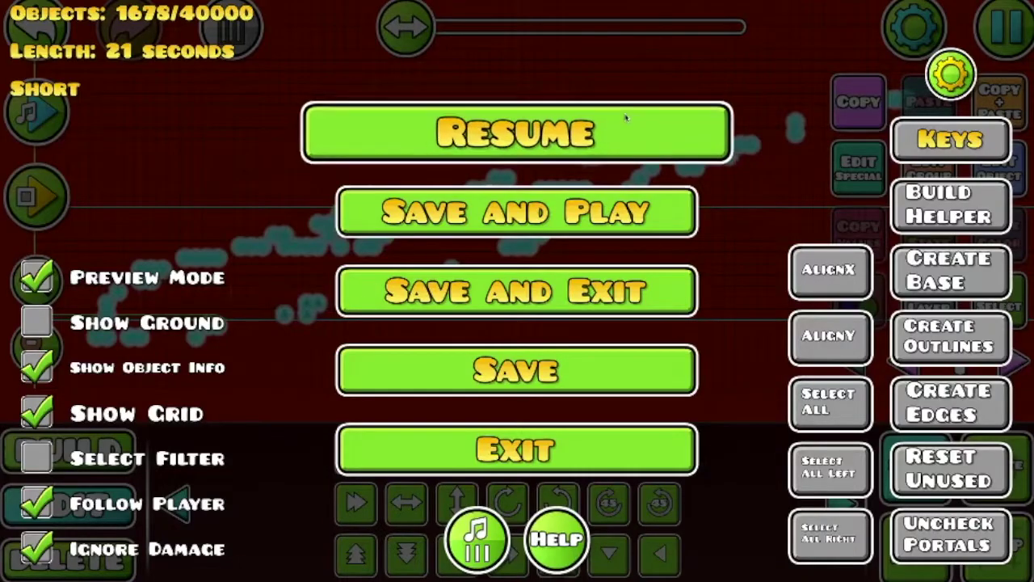
{"action": "left_click", "coordinate": [36, 196]}
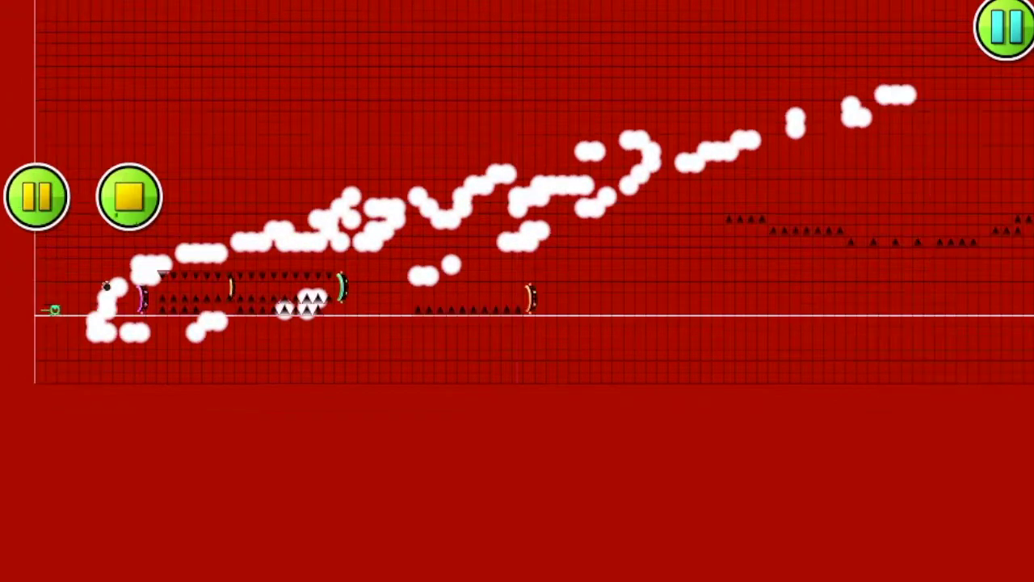
{"action": "left_click", "coordinate": [130, 196]}
{"action": "left_click", "coordinate": [36, 196]}
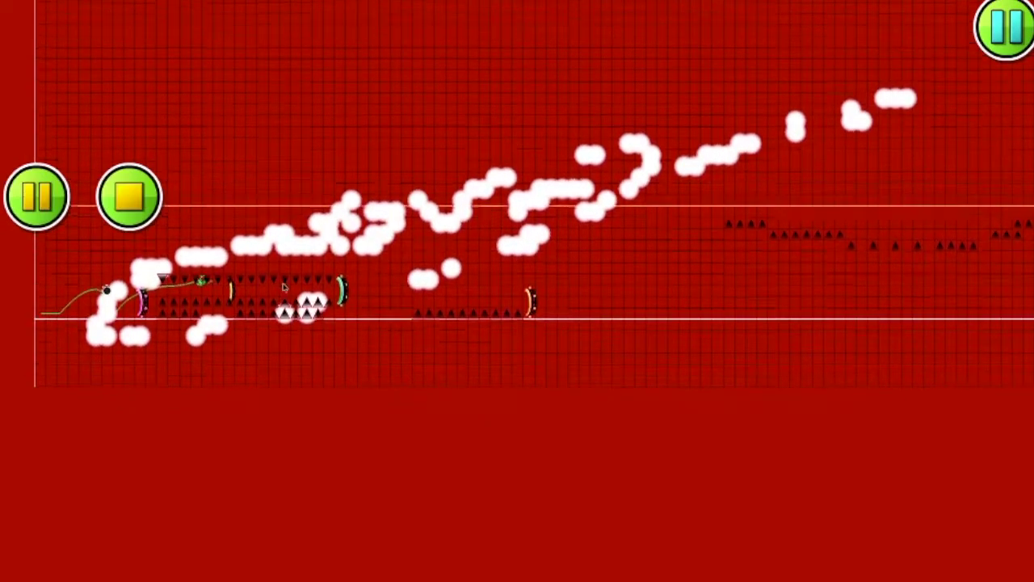
{"action": "key", "text": "Escape"}
{"action": "left_click", "coordinate": [402, 132]}
- Select all glow blocks on layer 1 and assign their detail color to the next free channel, 2
{"action": "left_click", "coordinate": [1005, 28]}
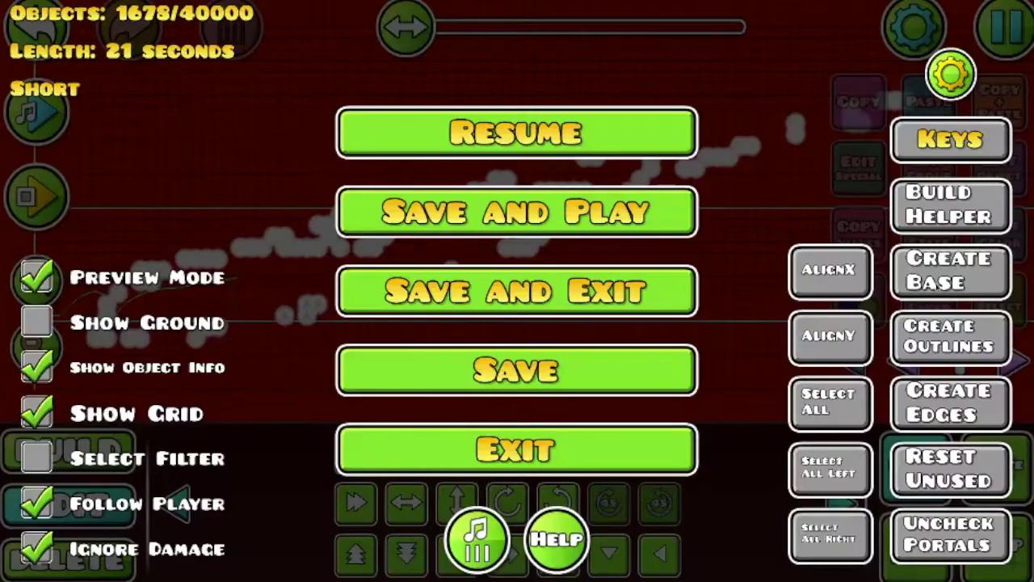
{"action": "left_click", "coordinate": [858, 425]}
{"action": "left_click", "coordinate": [661, 121]}
{"action": "left_click", "coordinate": [1000, 162]}
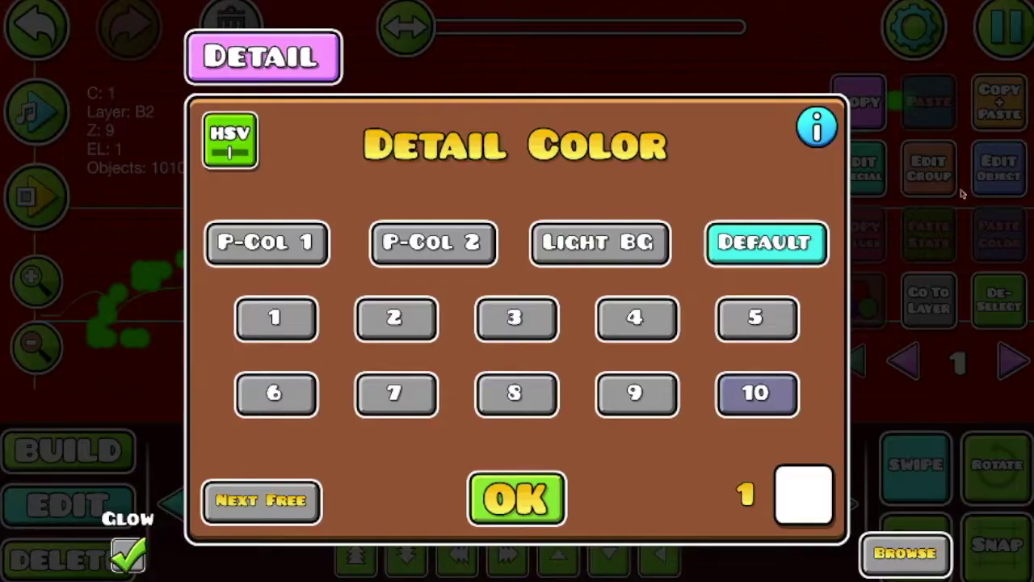
{"action": "left_click", "coordinate": [259, 505]}
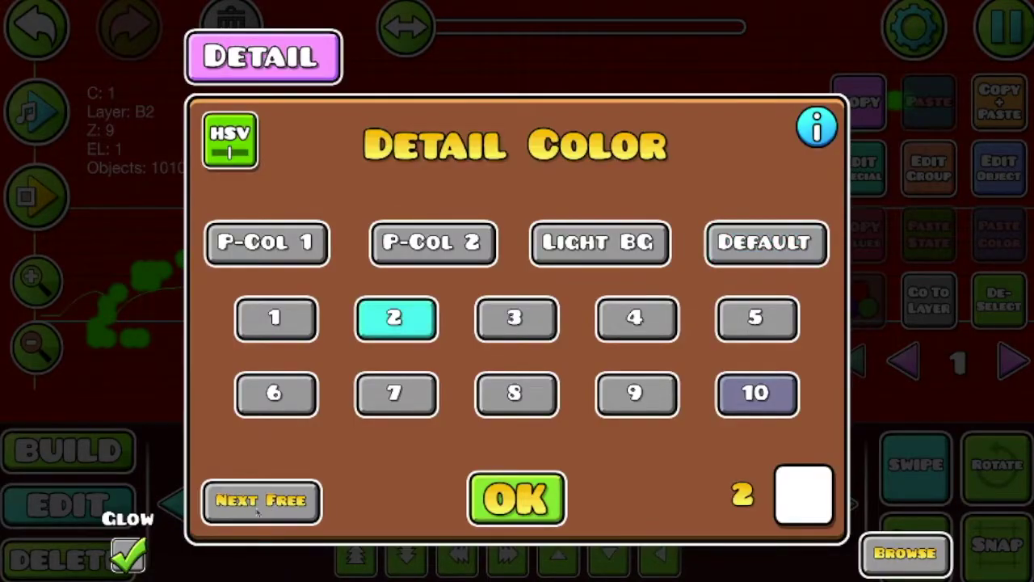
- Set color channel 2 to bright red at full opacity and deselect the glow blocks
{"action": "left_click", "coordinate": [819, 486]}
{"action": "left_click_drag", "start_coordinate": [507, 218], "coordinate": [450, 169]}
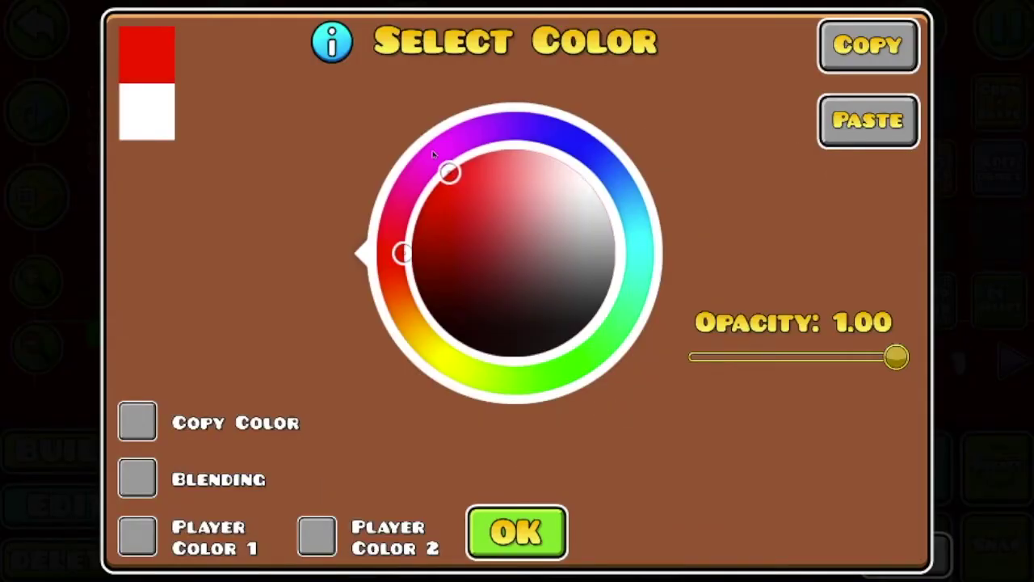
{"action": "left_click", "coordinate": [517, 530]}
{"action": "left_click", "coordinate": [564, 486]}
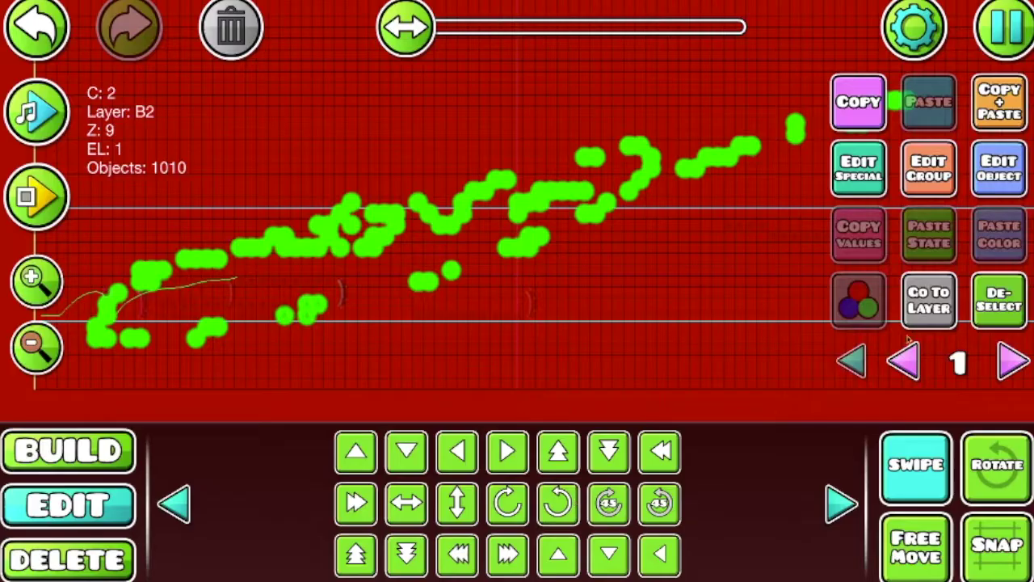
{"action": "left_click", "coordinate": [999, 299]}
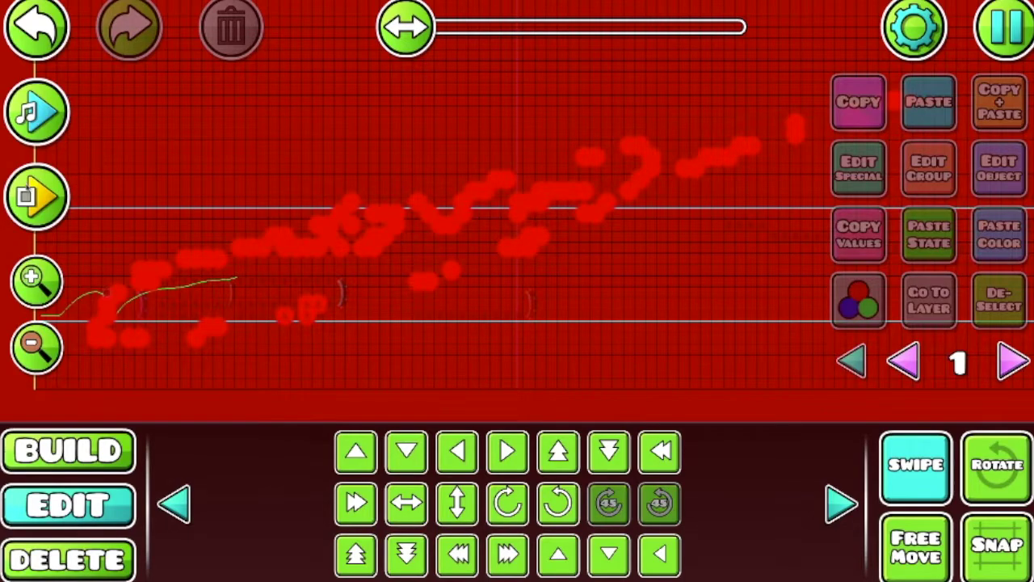
- Playtest the opening portals with the red glow trail and return to the editor
{"action": "left_click", "coordinate": [37, 196]}
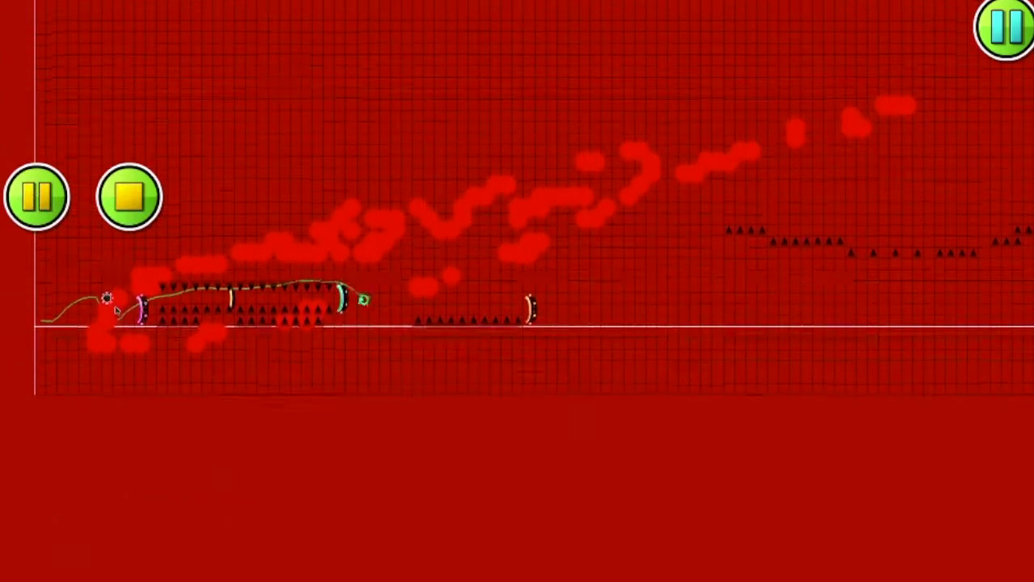
{"action": "key", "text": "Escape"}
{"action": "left_click", "coordinate": [414, 113]}
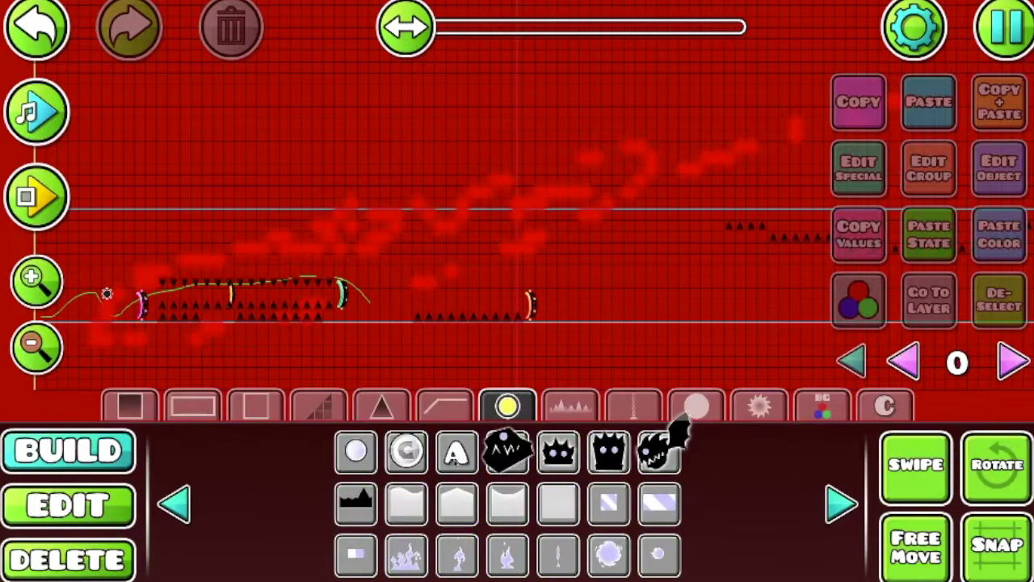
- Place a text object above the start of the level and set its text to "Ur BLOOOD"
{"action": "left_click", "coordinate": [455, 452]}
{"action": "left_click", "coordinate": [85, 236]}
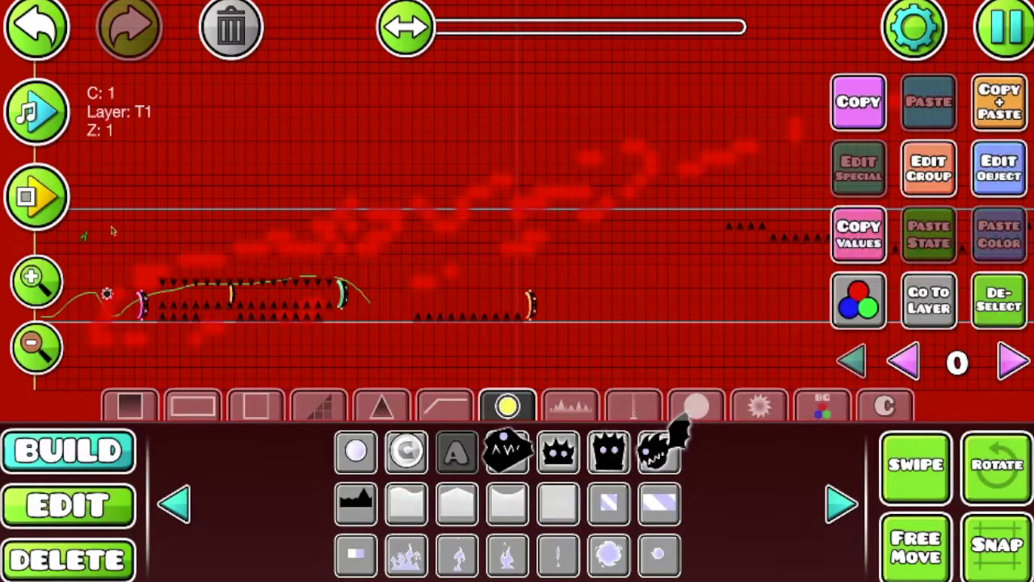
{"action": "left_click", "coordinate": [998, 168]}
{"action": "left_click", "coordinate": [744, 59]}
{"action": "left_click", "coordinate": [564, 232]}
{"action": "key", "text": "BackSpace"}
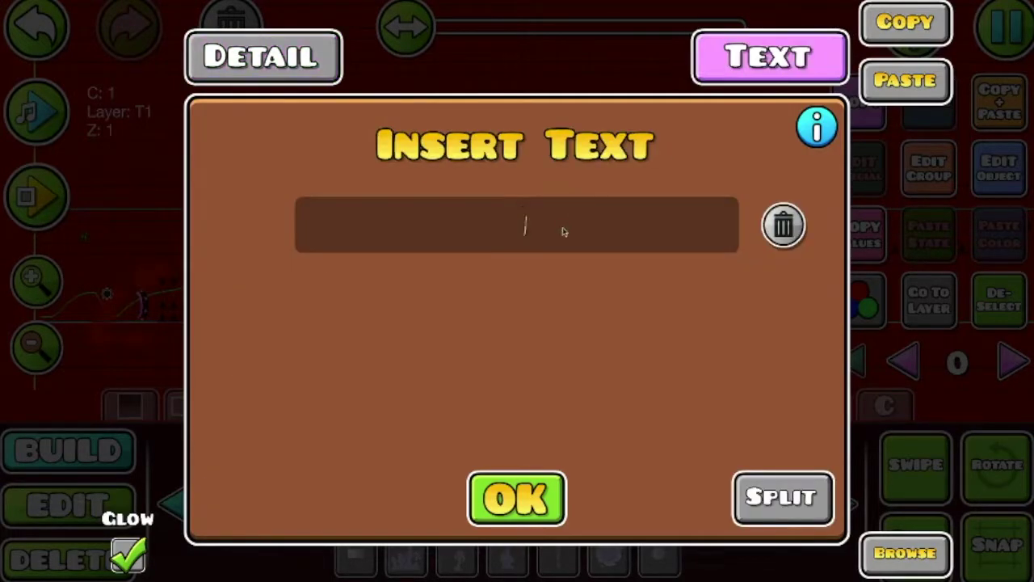
{"action": "type", "text": "UR"}
{"action": "key", "text": "BackSpace"}
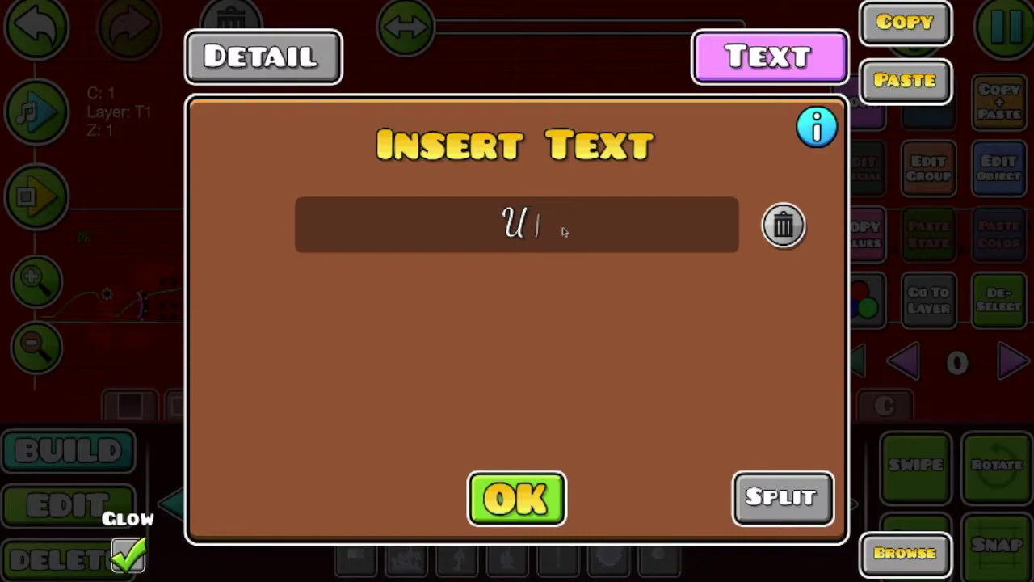
{"action": "type", "text": "r BLOOOD"}
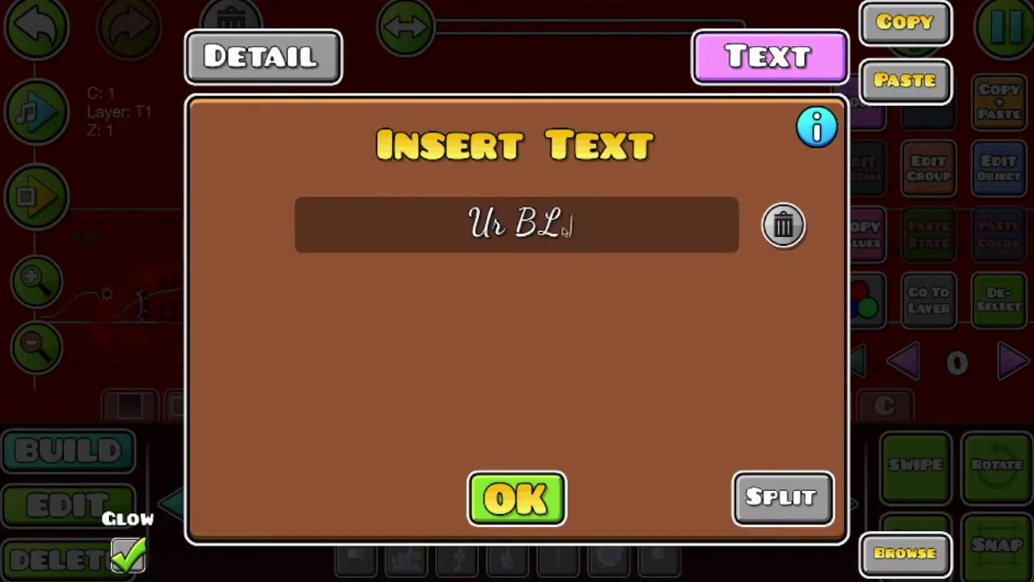
{"action": "left_click", "coordinate": [565, 493]}
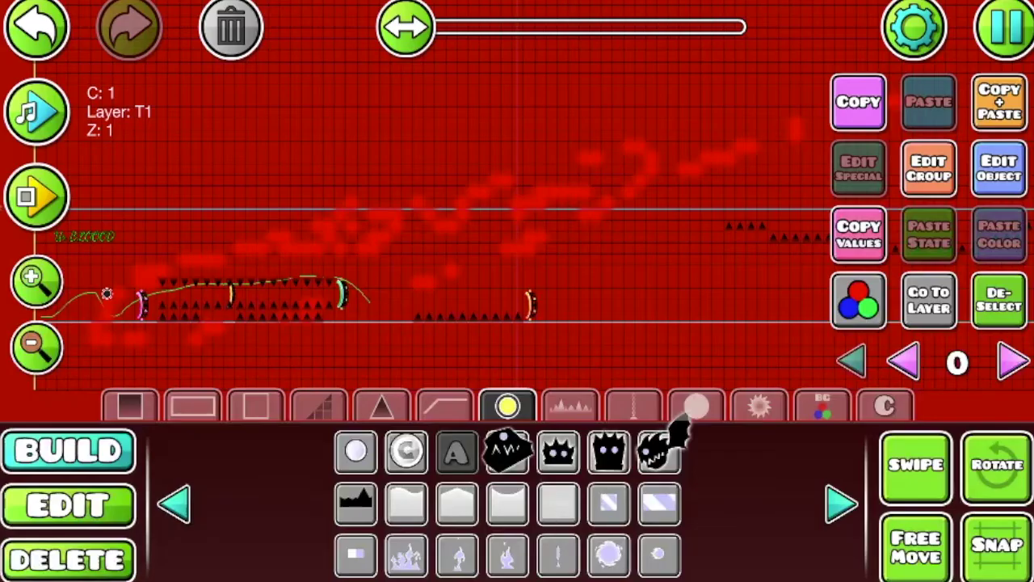
- Extend the text object with an arrow so it reads "Ur BLOOOD --->"
{"action": "left_click", "coordinate": [999, 168]}
{"action": "left_click", "coordinate": [768, 54]}
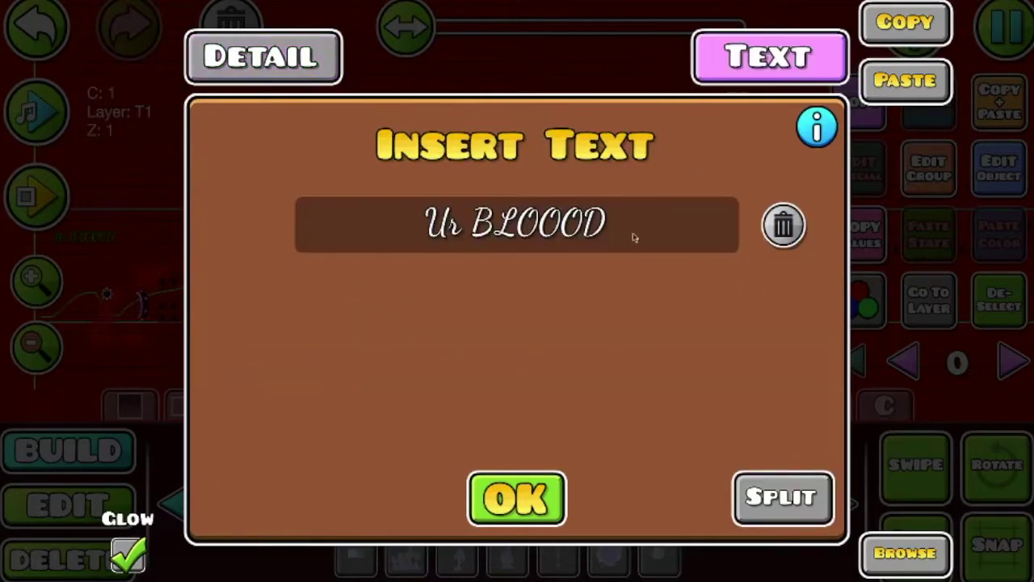
{"action": "left_click", "coordinate": [634, 234]}
{"action": "type", "text": "---"}
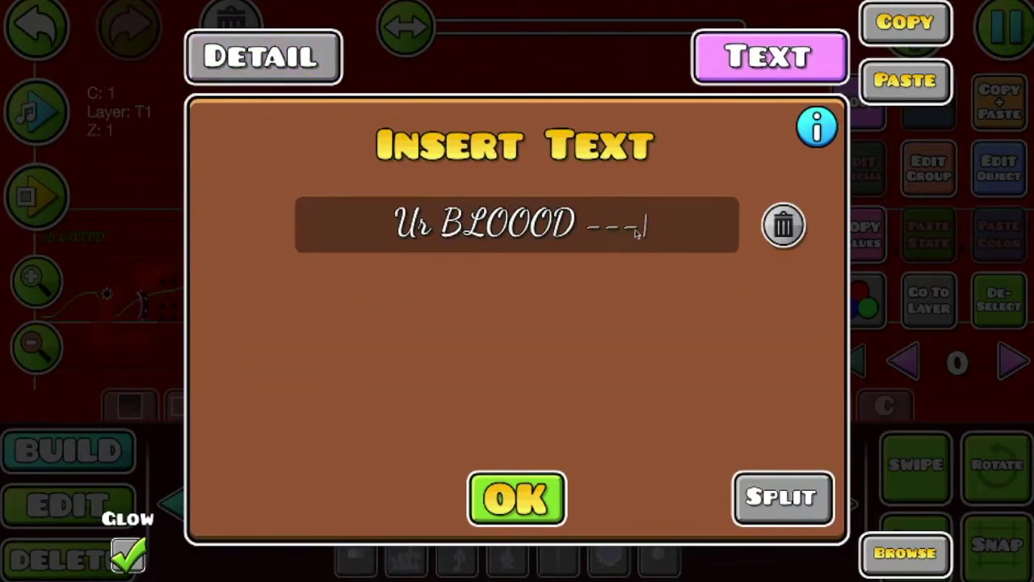
{"action": "type", "text": "-"}
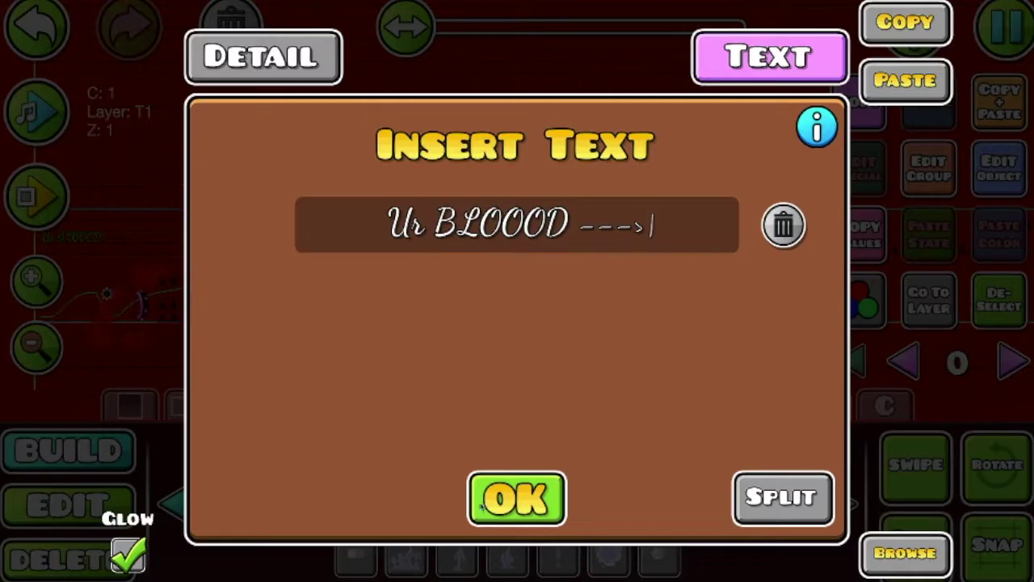
{"action": "left_click", "coordinate": [482, 502]}
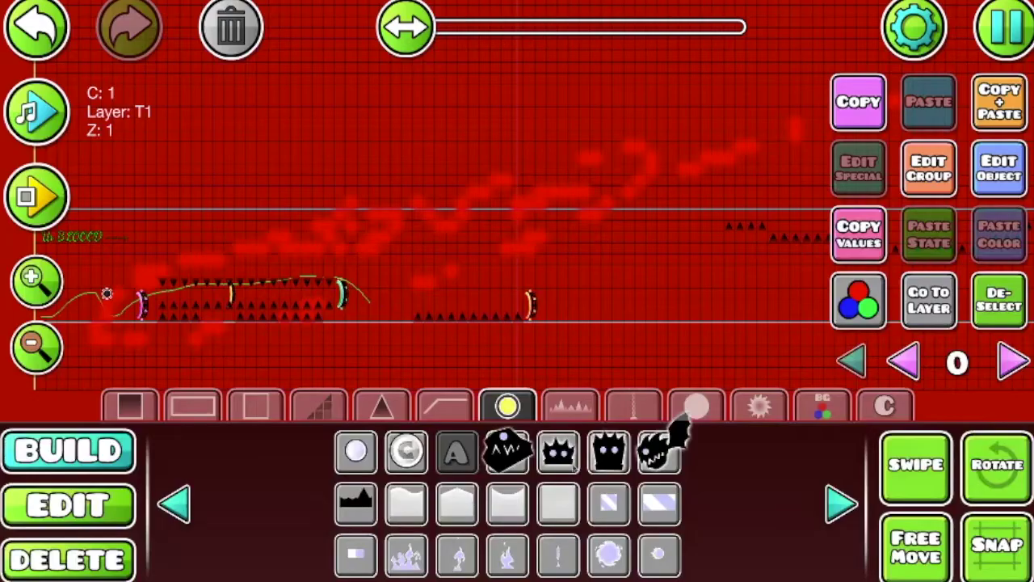
- Enable Rotate and tilt the text slightly clockwise so its arrow points down toward the red trail
{"action": "left_click", "coordinate": [81, 506]}
{"action": "left_click", "coordinate": [969, 468]}
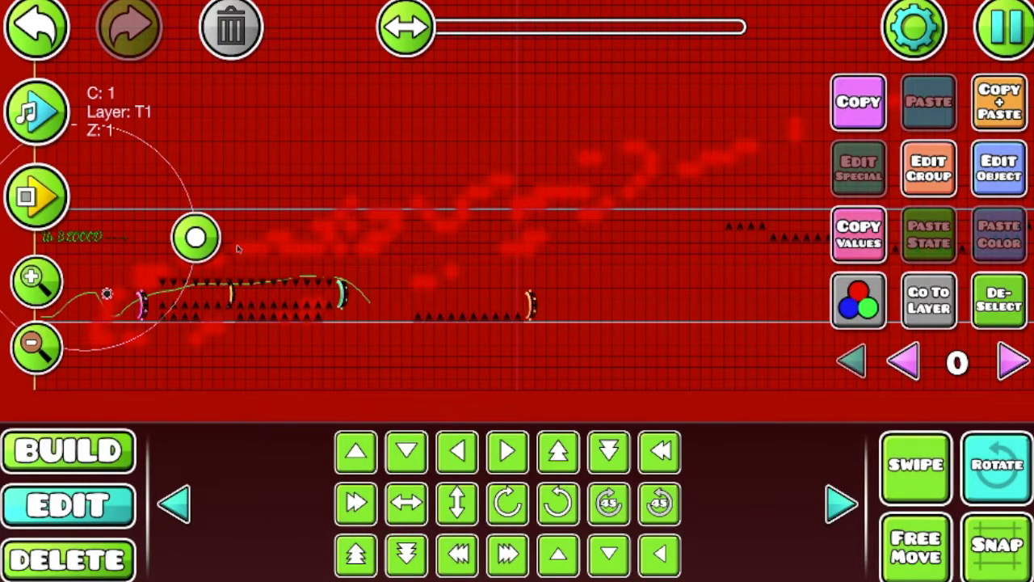
{"action": "left_click_drag", "start_coordinate": [196, 236], "coordinate": [190, 273]}
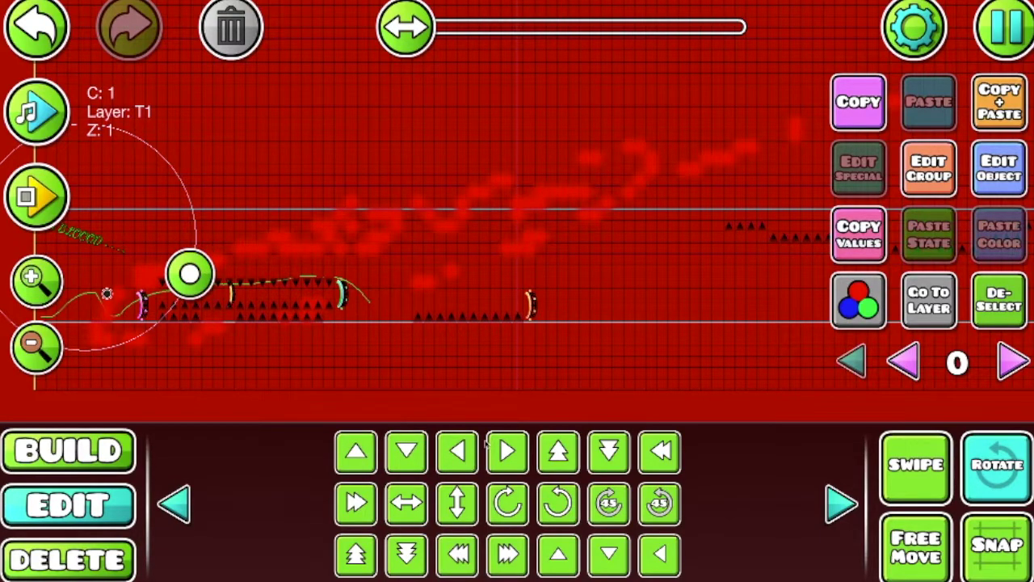
- Playtest the opening with the tilted blood text in place and return to editing
{"action": "left_click", "coordinate": [37, 196]}
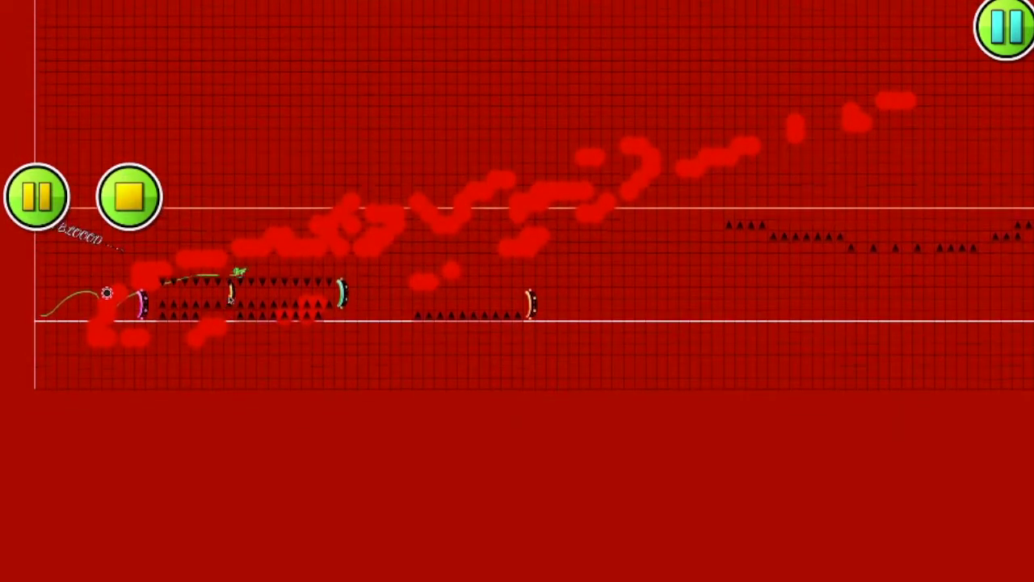
{"action": "key", "text": "Escape"}
{"action": "left_click", "coordinate": [412, 117]}
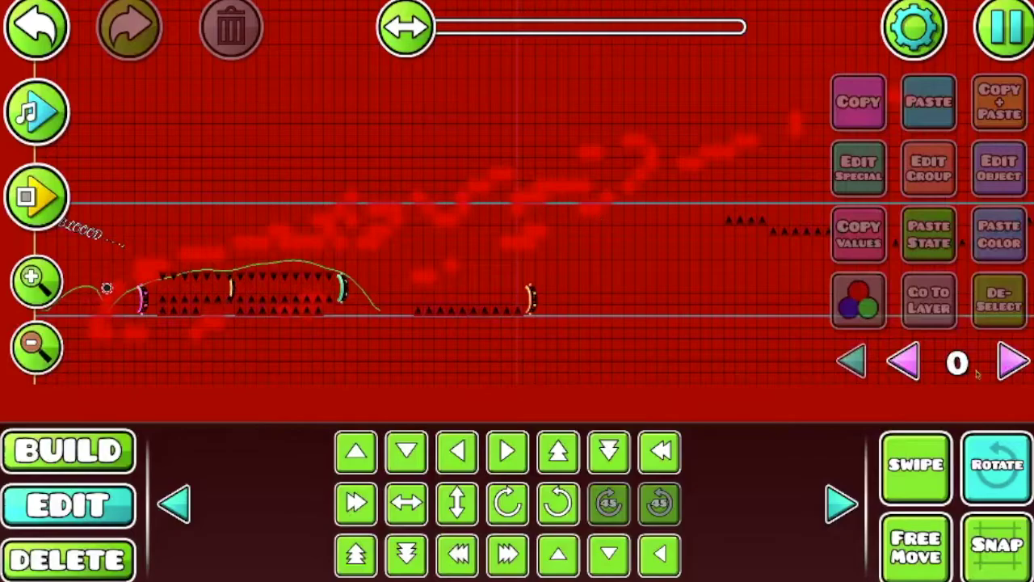
- Scatter black monster objects around the opening portal and spike section on editor layer 2, with one below the ground line
{"action": "left_click", "coordinate": [1013, 363]}
{"action": "left_click", "coordinate": [1012, 362]}
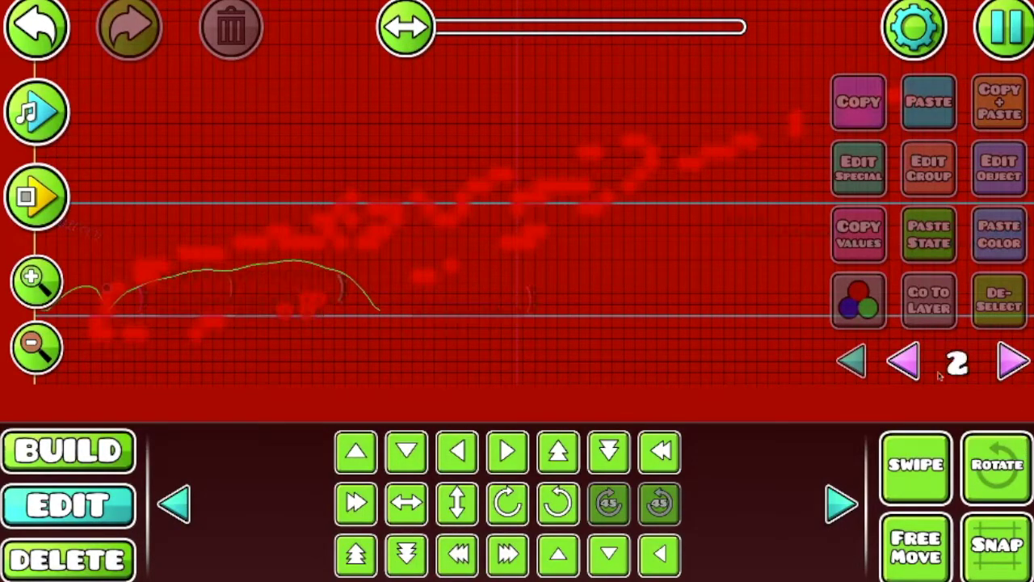
{"action": "left_click", "coordinate": [110, 472]}
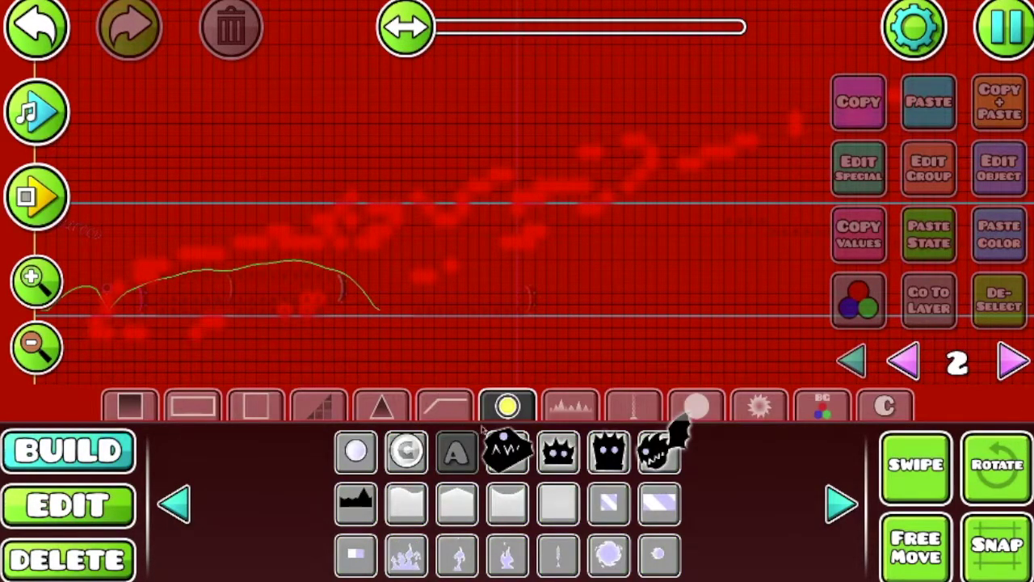
{"action": "left_click", "coordinate": [341, 268]}
{"action": "left_click", "coordinate": [240, 230]}
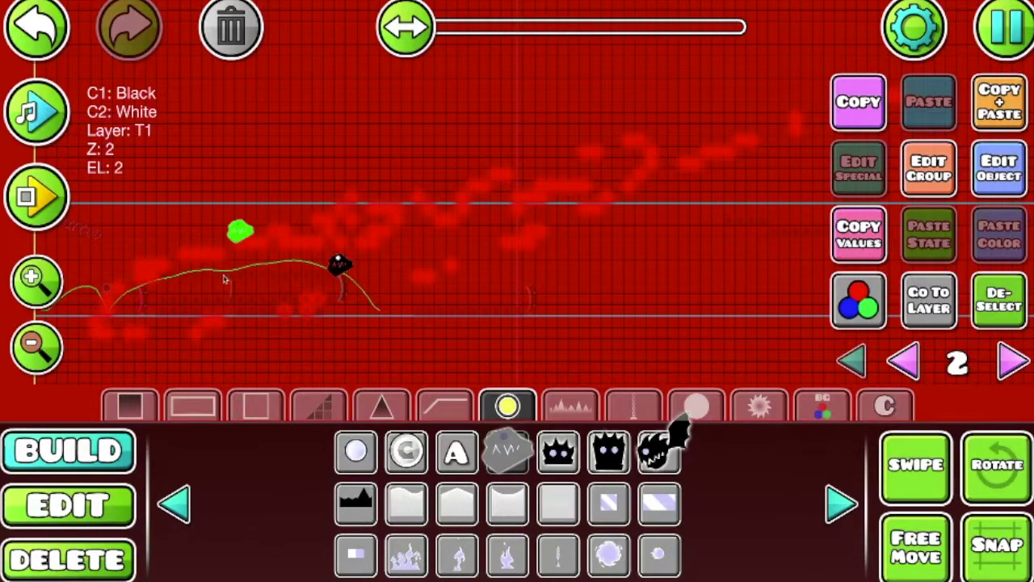
{"action": "left_click", "coordinate": [295, 253]}
{"action": "left_click", "coordinate": [395, 232]}
{"action": "left_click", "coordinate": [340, 298]}
{"action": "left_click", "coordinate": [173, 230]}
{"action": "left_click", "coordinate": [194, 208]}
{"action": "left_click", "coordinate": [483, 344]}
{"action": "mouse_move", "coordinate": [277, 292]}
{"action": "left_mouse_down"}
{"action": "mouse_move", "coordinate": [234, 291]}
{"action": "mouse_move", "coordinate": [277, 291]}
{"action": "left_mouse_up"}
{"action": "left_click", "coordinate": [229, 230]}
{"action": "left_click", "coordinate": [216, 219]}
{"action": "left_click", "coordinate": [205, 275]}
{"action": "left_click", "coordinate": [205, 287]}
{"action": "left_click", "coordinate": [272, 275]}
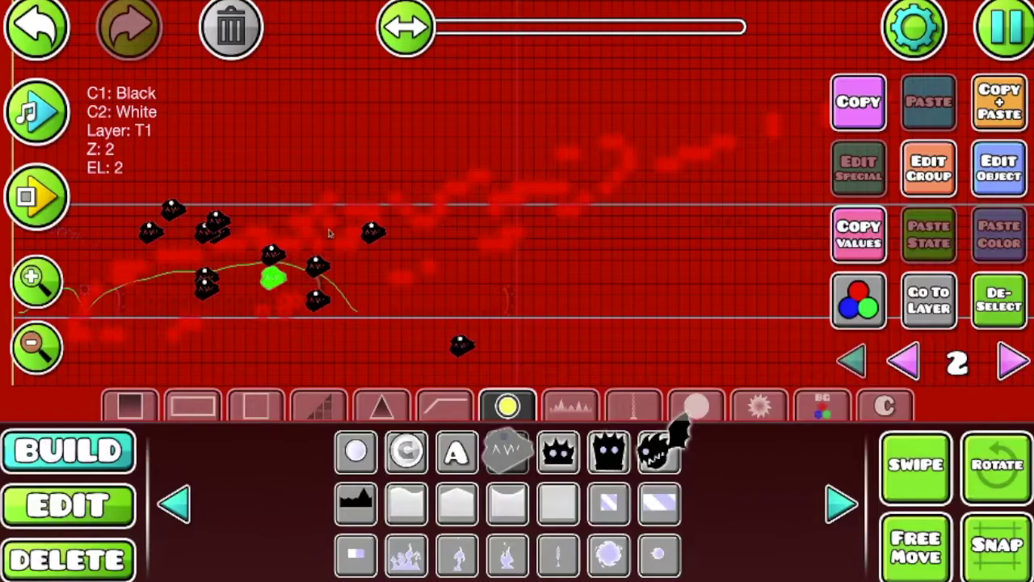
{"action": "left_click", "coordinate": [327, 231]}
{"action": "left_click_drag", "start_coordinate": [336, 236], "coordinate": [230, 236]}
{"action": "left_click", "coordinate": [165, 230]}
{"action": "left_click", "coordinate": [245, 264]}
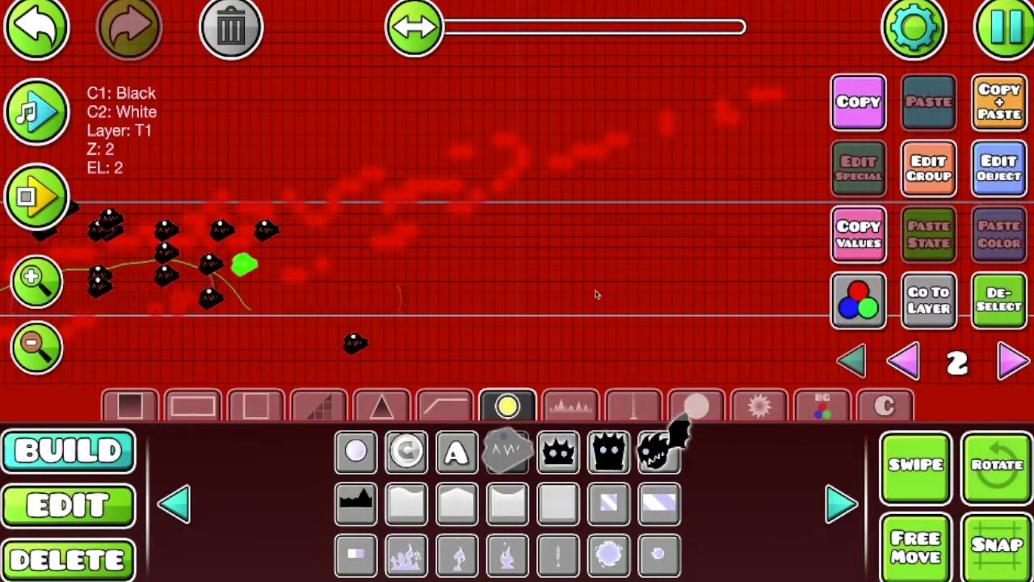
- Switch to editor layer 3 and place one white gradient glow strip above the opening spike section
{"action": "left_click_drag", "start_coordinate": [595, 294], "coordinate": [824, 354]}
{"action": "left_click", "coordinate": [576, 405]}
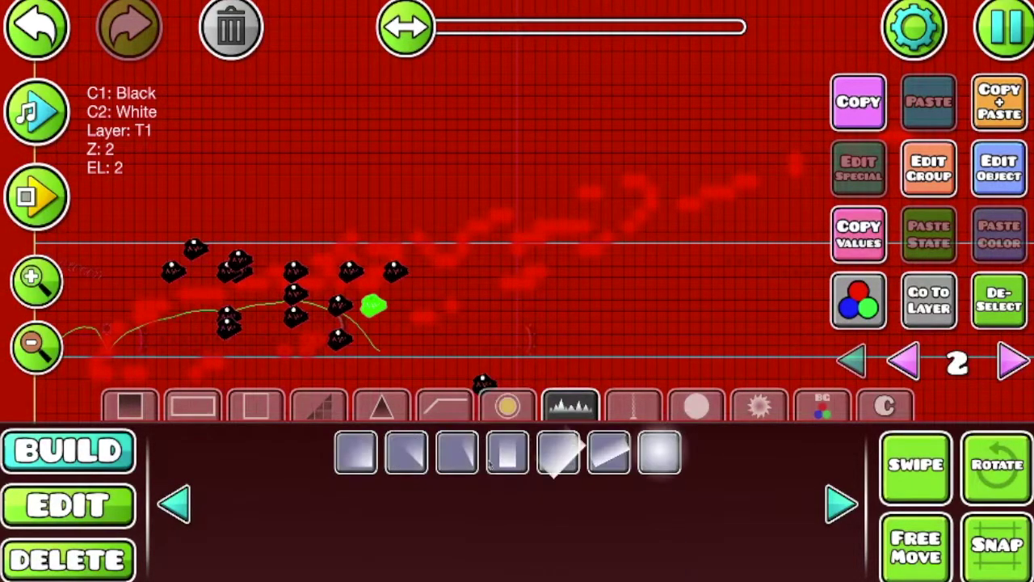
{"action": "left_click", "coordinate": [171, 504]}
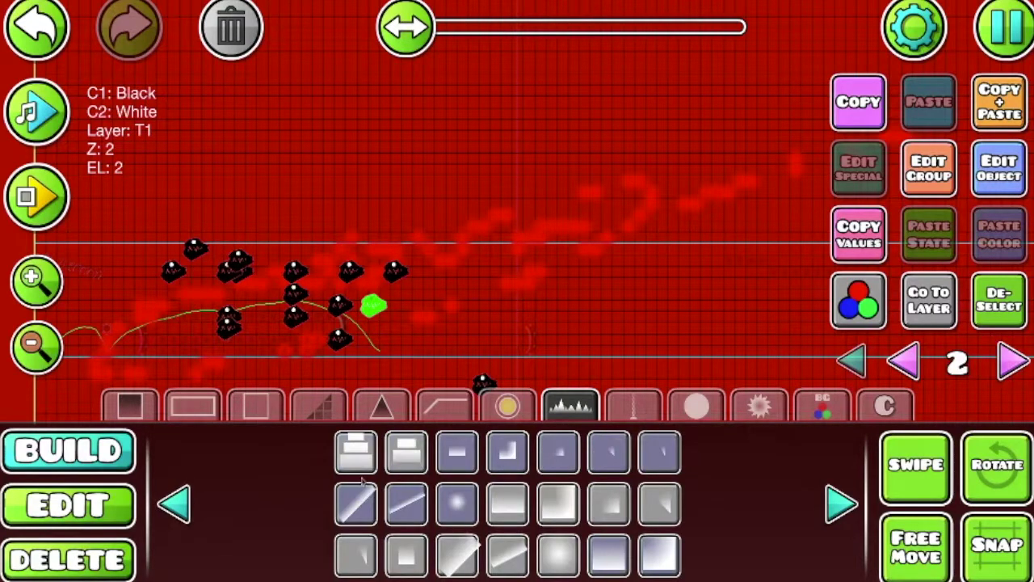
{"action": "left_click", "coordinate": [1012, 361]}
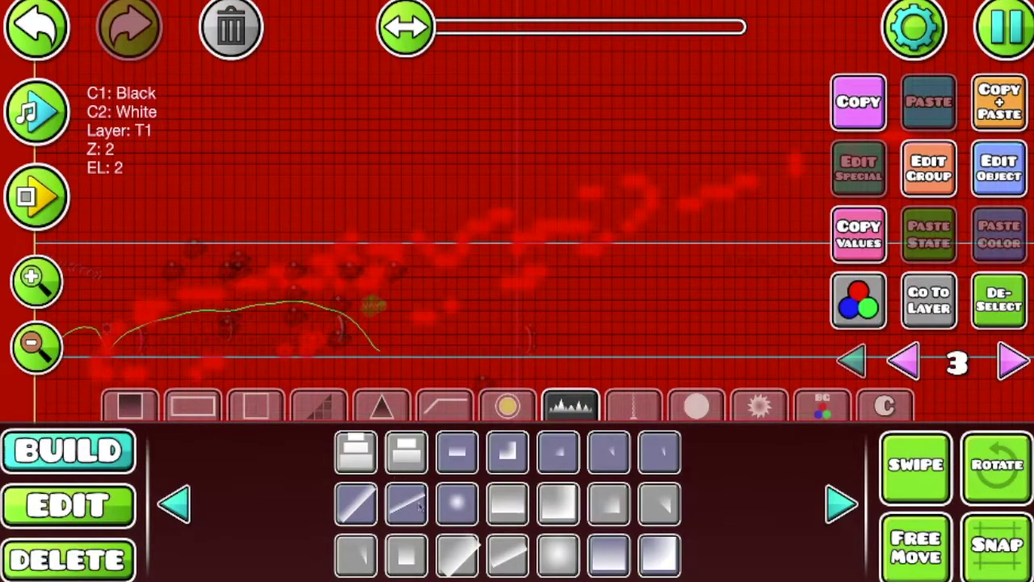
{"action": "left_click", "coordinate": [466, 556]}
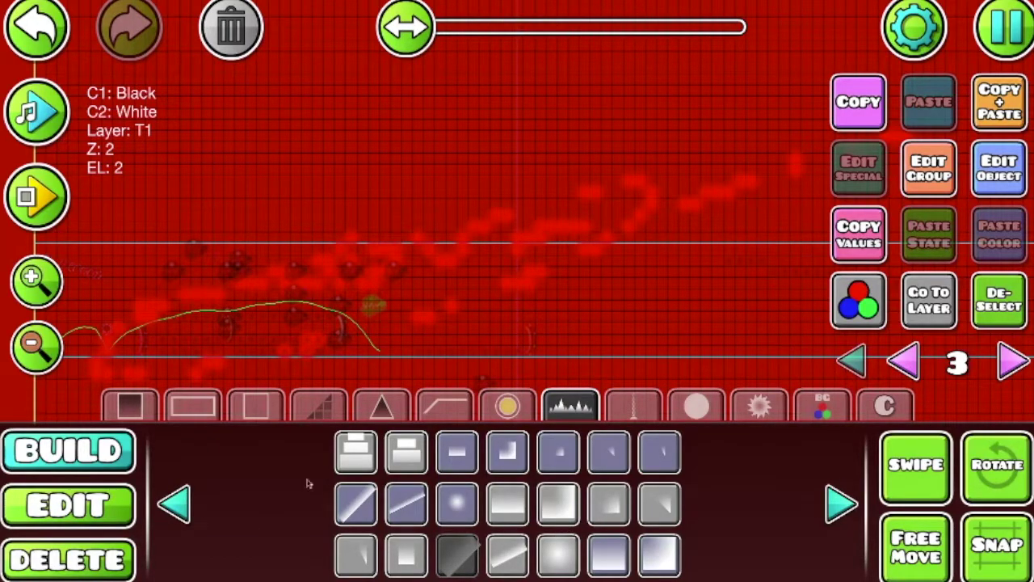
{"action": "left_click", "coordinate": [507, 504]}
{"action": "left_click", "coordinate": [295, 253]}
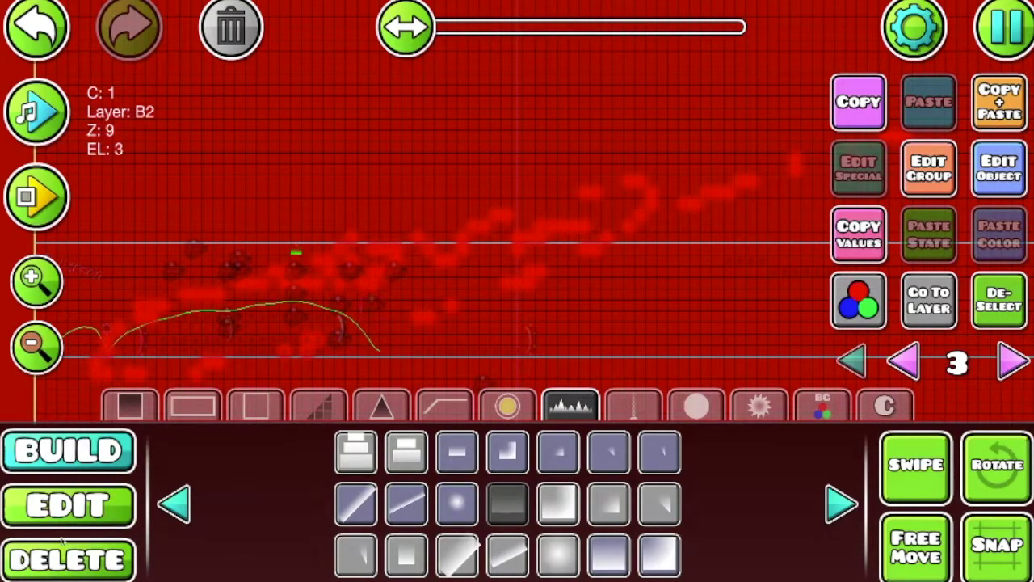
- Rotate the glow strip upright, duplicate and rotate the copy beside it, and swipe-select both pieces
{"action": "left_click", "coordinate": [71, 517]}
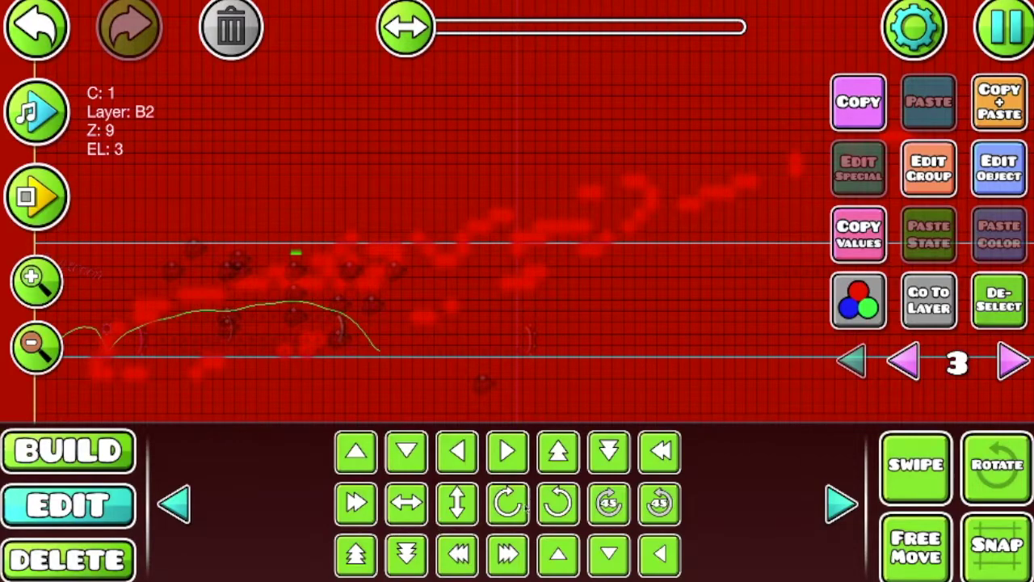
{"action": "left_click", "coordinate": [508, 502]}
{"action": "left_click", "coordinate": [507, 503]}
{"action": "left_click", "coordinate": [1003, 108]}
{"action": "left_click", "coordinate": [522, 517]}
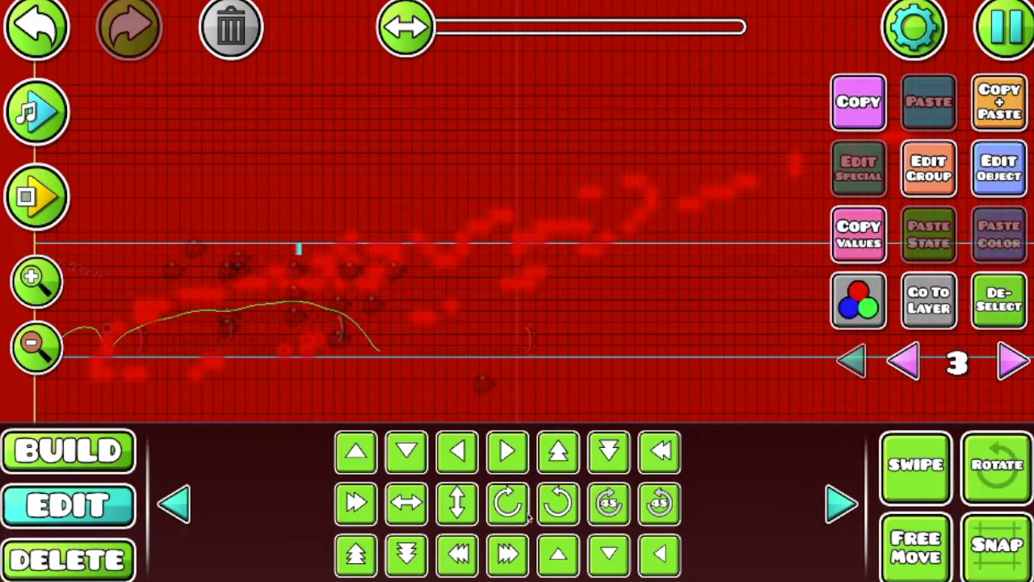
{"action": "left_click", "coordinate": [524, 515]}
{"action": "left_click", "coordinate": [356, 502]}
{"action": "left_click", "coordinate": [916, 465]}
{"action": "left_click_drag", "start_coordinate": [427, 263], "coordinate": [279, 242]}
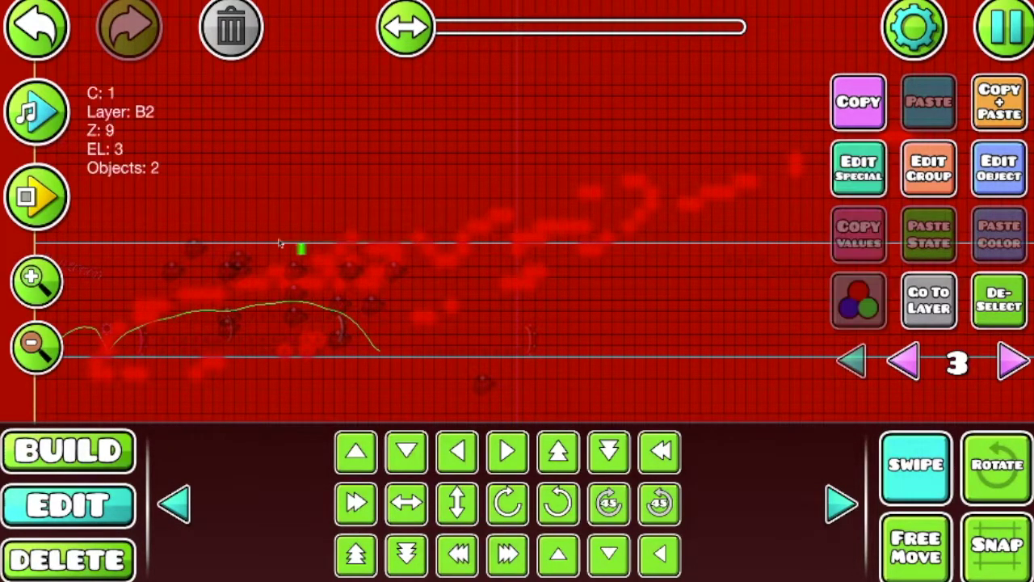
- Duplicate the selected glow pieces side by side until they form one solid square block
{"action": "left_click", "coordinate": [1000, 102]}
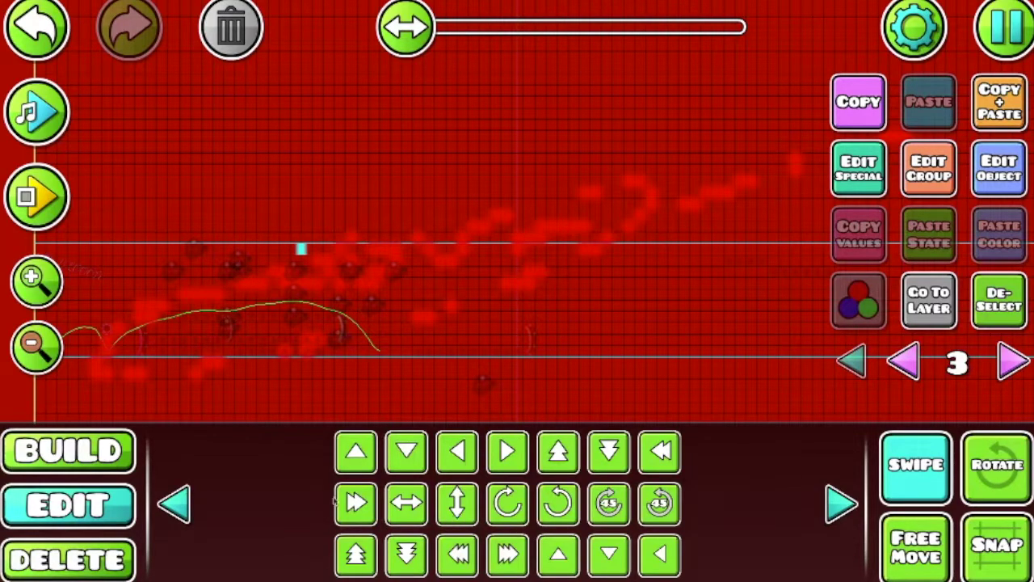
{"action": "left_click", "coordinate": [659, 449]}
{"action": "left_click", "coordinate": [515, 446]}
{"action": "left_click", "coordinate": [509, 448]}
{"action": "left_click", "coordinate": [513, 445]}
{"action": "left_click", "coordinate": [507, 446]}
{"action": "left_click", "coordinate": [1001, 96]}
{"action": "left_click", "coordinate": [453, 459]}
{"action": "left_click", "coordinate": [1000, 102]}
{"action": "left_click", "coordinate": [457, 449]}
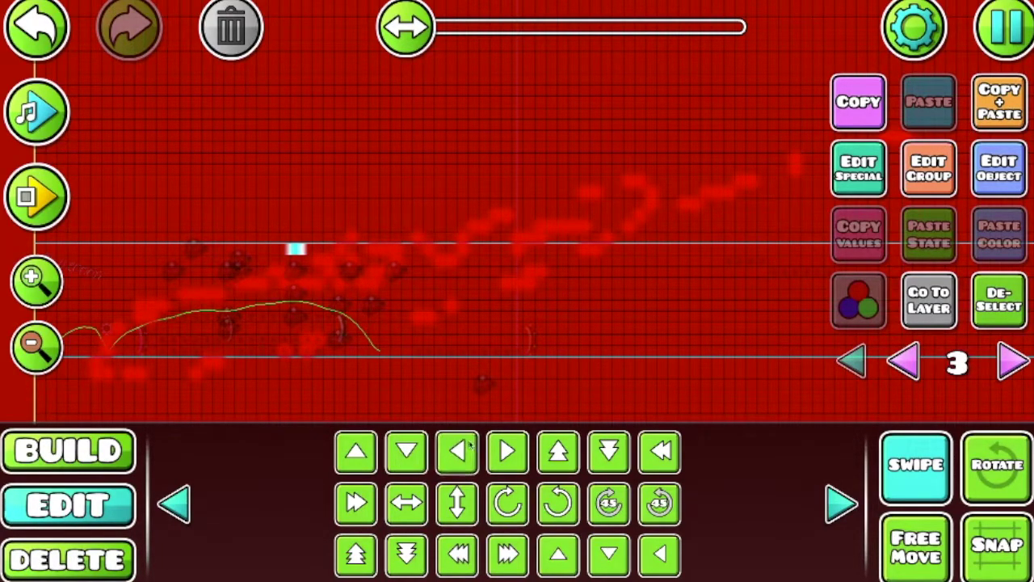
- Select the whole glow block and stack duplicates of it downward into a column reaching the ground line
{"action": "left_click_drag", "start_coordinate": [206, 171], "coordinate": [461, 304]}
{"action": "left_click", "coordinate": [992, 100]}
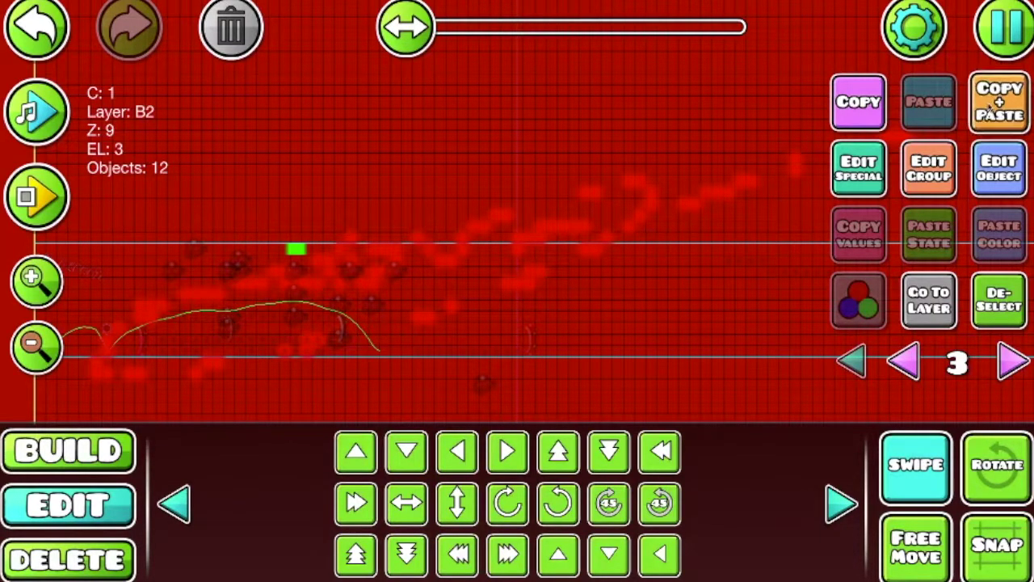
{"action": "left_click", "coordinate": [989, 103]}
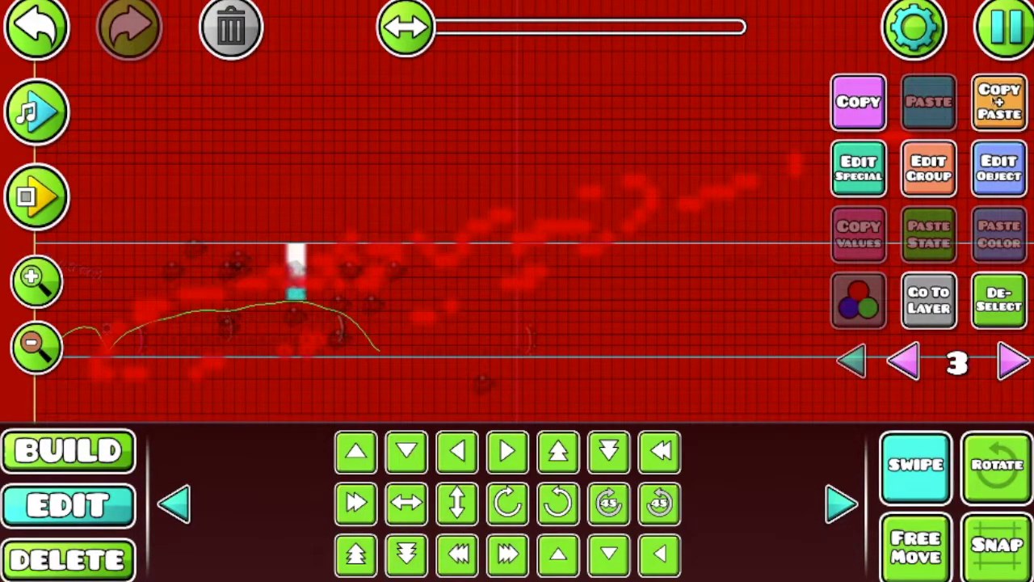
{"action": "left_click", "coordinate": [988, 103]}
{"action": "key", "text": "s"}
{"action": "left_click", "coordinate": [999, 100]}
{"action": "left_click", "coordinate": [999, 100]}
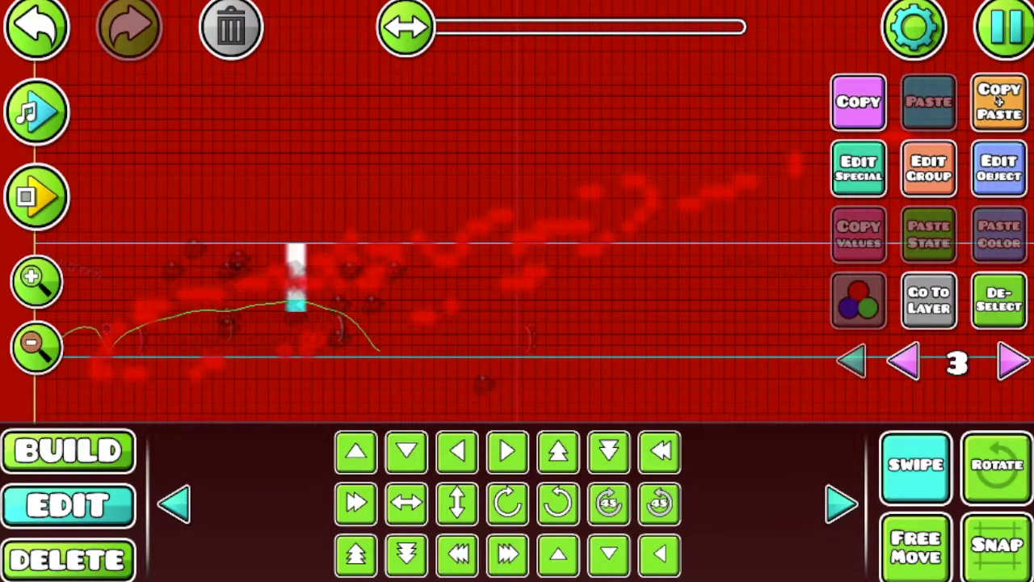
{"action": "left_click", "coordinate": [1000, 100]}
{"action": "left_click", "coordinate": [999, 100]}
{"action": "left_click", "coordinate": [999, 100]}
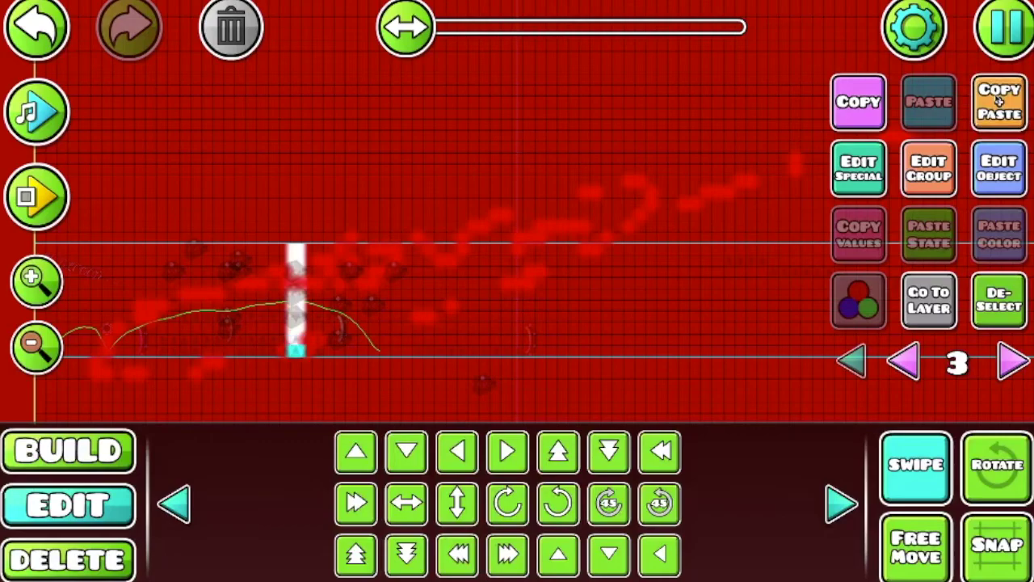
- Select the full glow column, duplicate it and shift the copy right toward the end of the first spike section
{"action": "left_click_drag", "start_coordinate": [310, 183], "coordinate": [286, 412]}
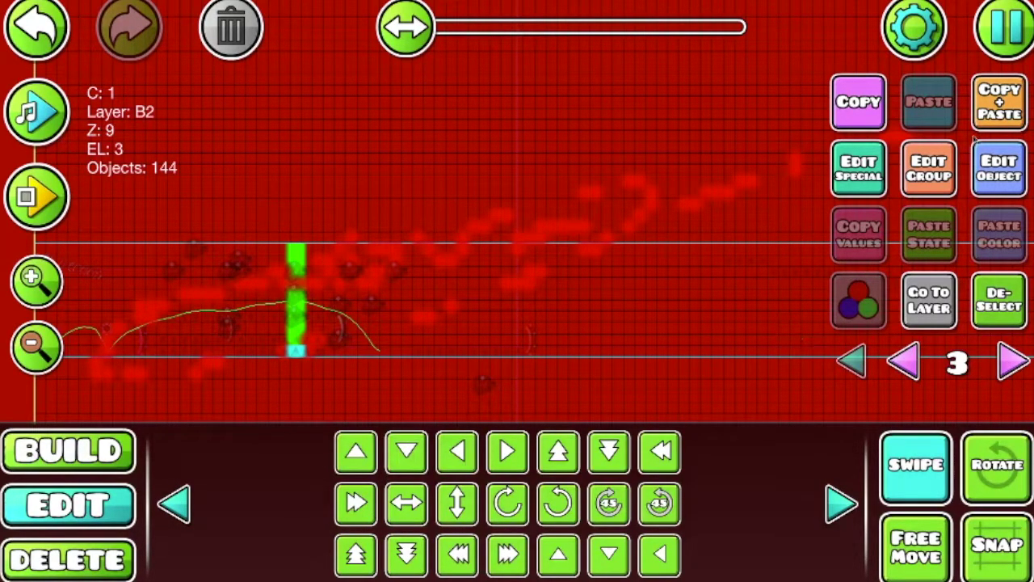
{"action": "left_click", "coordinate": [1009, 105]}
{"action": "key", "text": "d"}
{"action": "key", "text": "d"}
{"action": "key", "text": "d"}
{"action": "key", "text": "d"}
{"action": "key", "text": "d"}
{"action": "key", "text": "d"}
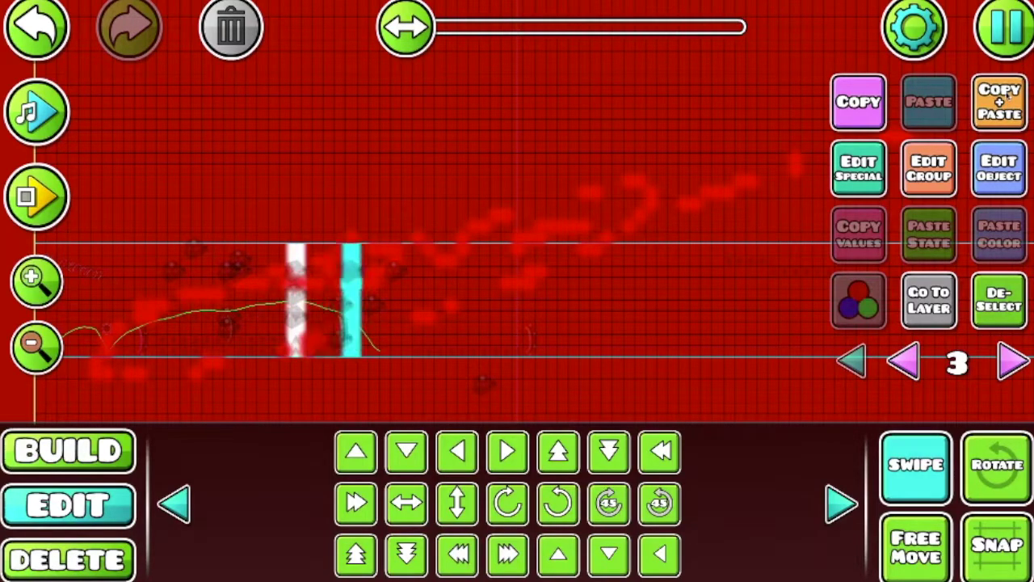
- Duplicate the glow column and move the copy left past the original to the first half of the spike section
{"action": "left_click", "coordinate": [1002, 95]}
{"action": "key", "text": "a"}
{"action": "key", "text": "a"}
{"action": "key", "text": "a"}
{"action": "key", "text": "a"}
{"action": "key", "text": "a"}
{"action": "key", "text": "a"}
{"action": "key", "text": "a"}
{"action": "key", "text": "a"}
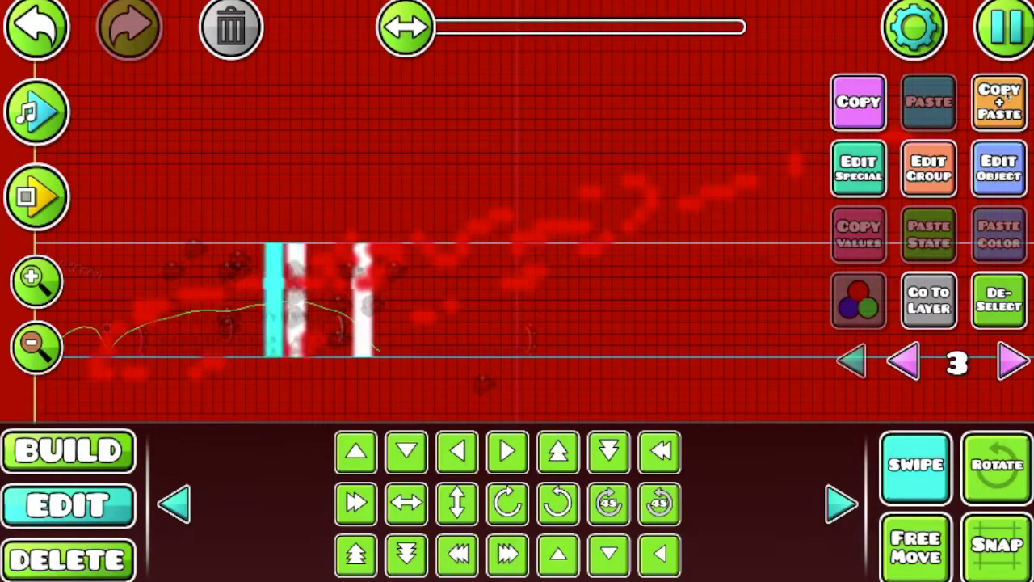
{"action": "key", "text": "a"}
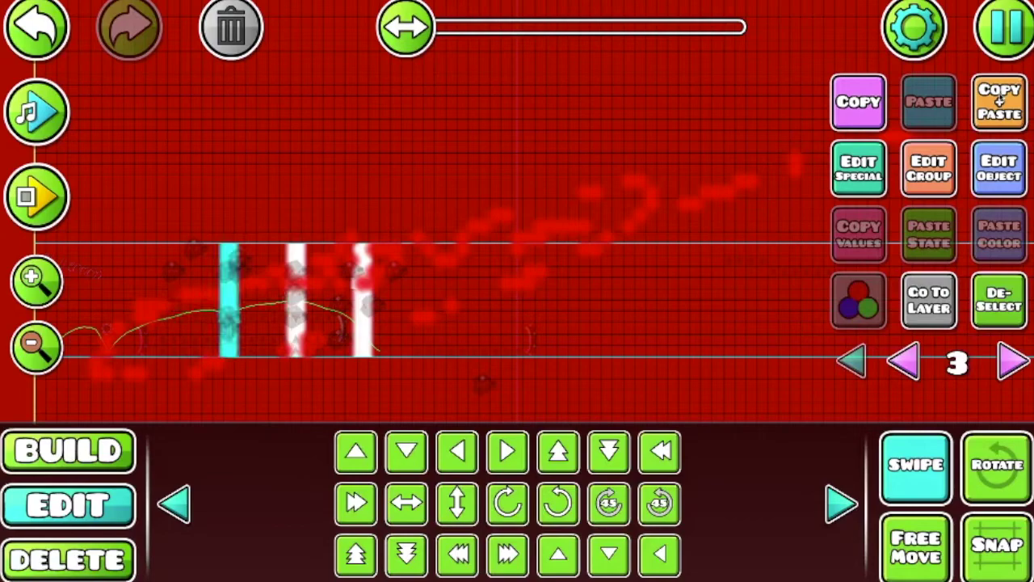
{"action": "key", "text": "a"}
- Duplicate the column once more and move the copy left toward the first portal
{"action": "left_click", "coordinate": [1000, 101]}
{"action": "key", "text": "a"}
{"action": "key", "text": "a"}
{"action": "key", "text": "a"}
{"action": "key", "text": "a"}
{"action": "key", "text": "a"}
{"action": "key", "text": "a"}
{"action": "key", "text": "a"}
{"action": "key", "text": "a"}
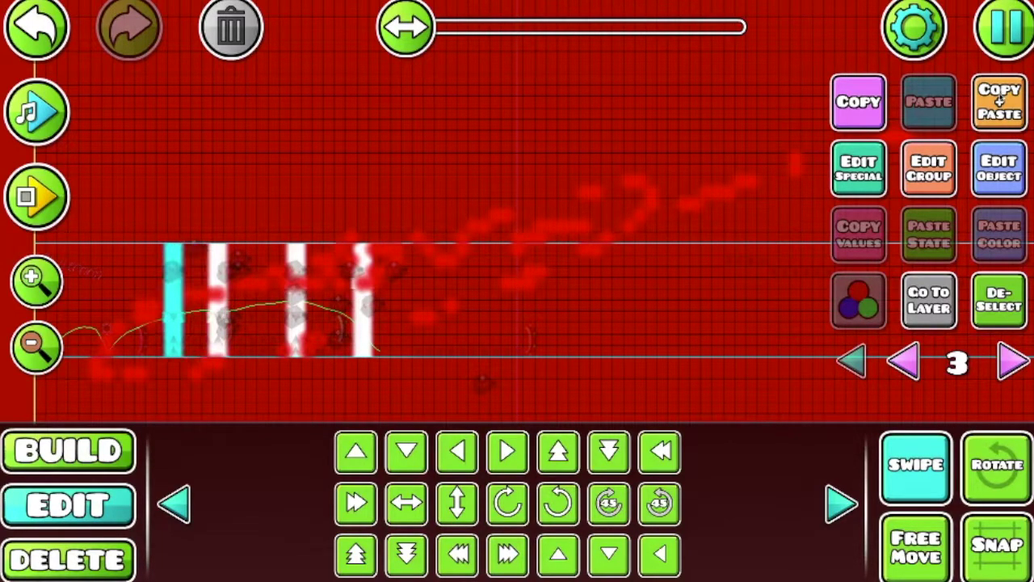
{"action": "key", "text": "s"}
{"action": "key", "text": "s"}
{"action": "key", "text": "s"}
{"action": "key", "text": "s"}
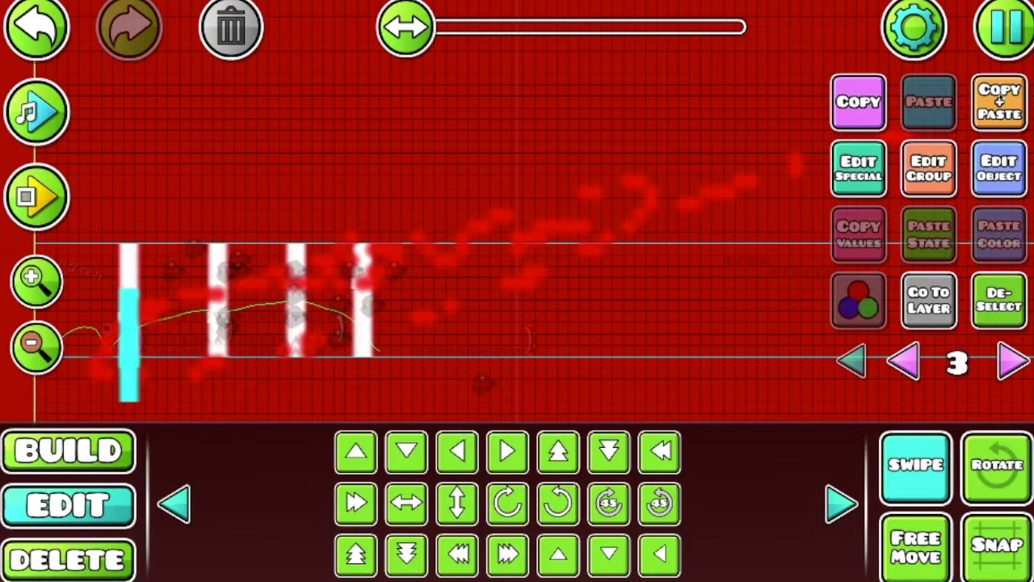
{"action": "key", "text": "e"}
{"action": "key", "text": "w"}
{"action": "key", "text": "w"}
{"action": "key", "text": "w"}
{"action": "key", "text": "e"}
{"action": "key", "text": "w"}
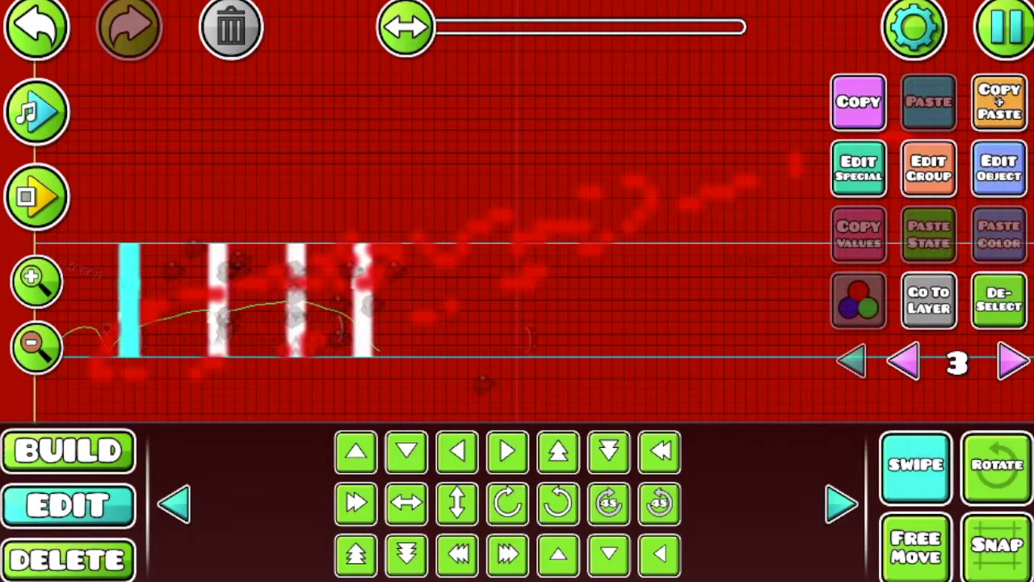
- Duplicate the leftmost glow column and use Free Move to place the copy above the portal after the second spike row
{"action": "key", "text": "d"}
{"action": "key", "text": "d"}
{"action": "key", "text": "d"}
{"action": "key", "text": "d"}
{"action": "key", "text": "d"}
{"action": "key", "text": "d"}
{"action": "key", "text": "d"}
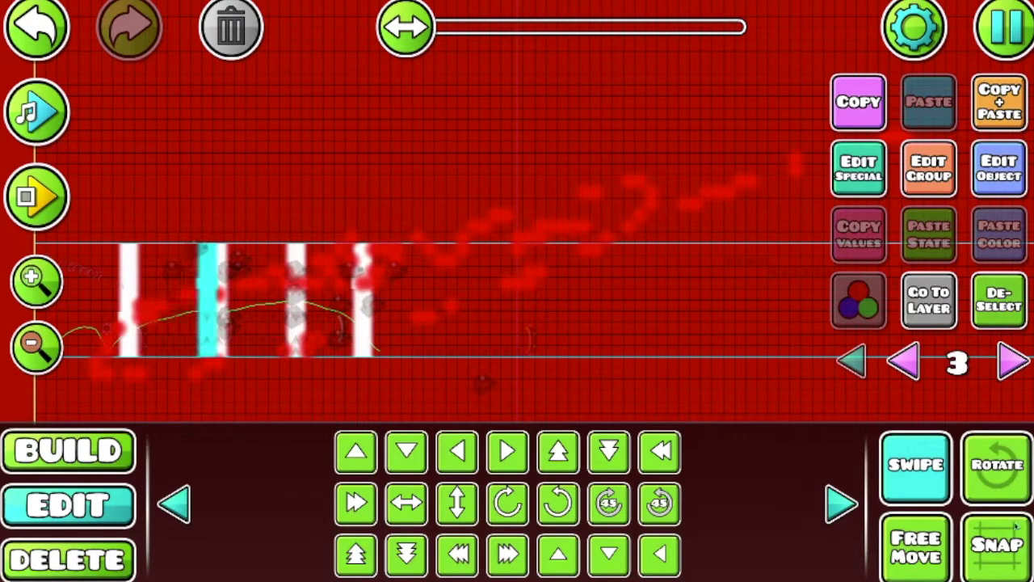
{"action": "left_click_drag", "start_coordinate": [202, 322], "coordinate": [520, 284]}
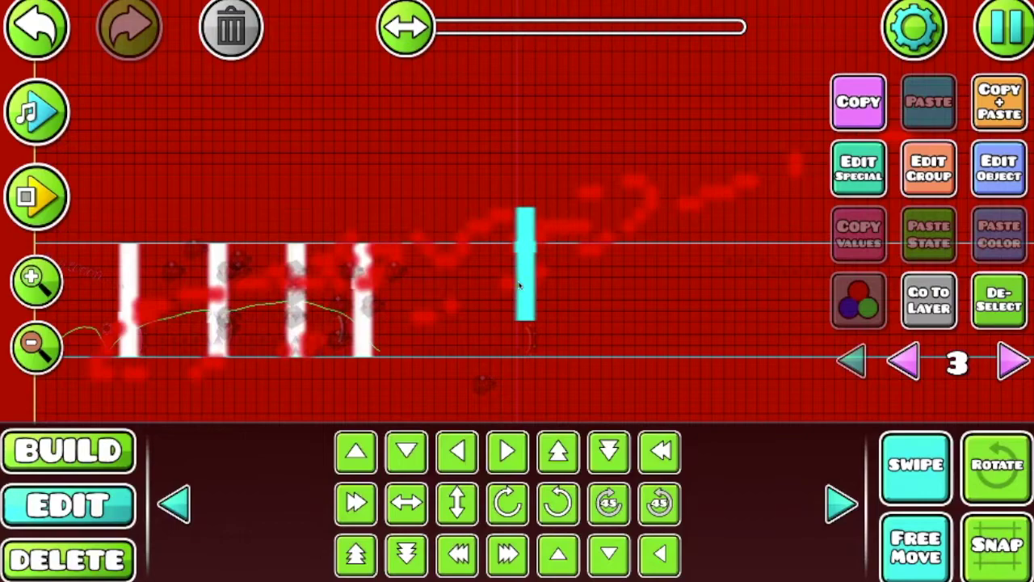
- Place three more duplicates of the glow column further along the level at staggered heights, and deselect them
{"action": "left_click", "coordinate": [1013, 110]}
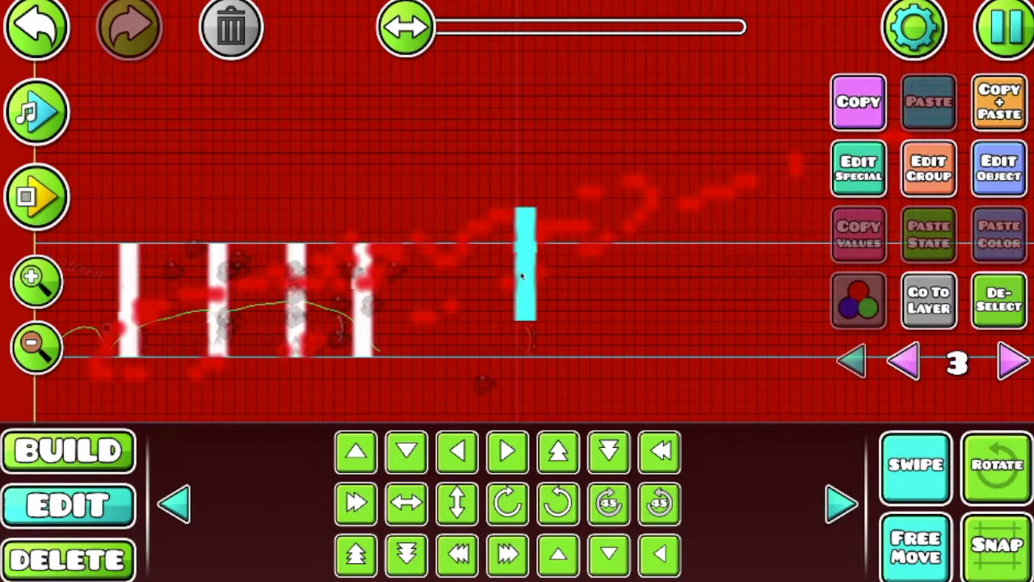
{"action": "left_click_drag", "start_coordinate": [521, 274], "coordinate": [750, 344]}
{"action": "left_click_drag", "start_coordinate": [393, 28], "coordinate": [411, 36]}
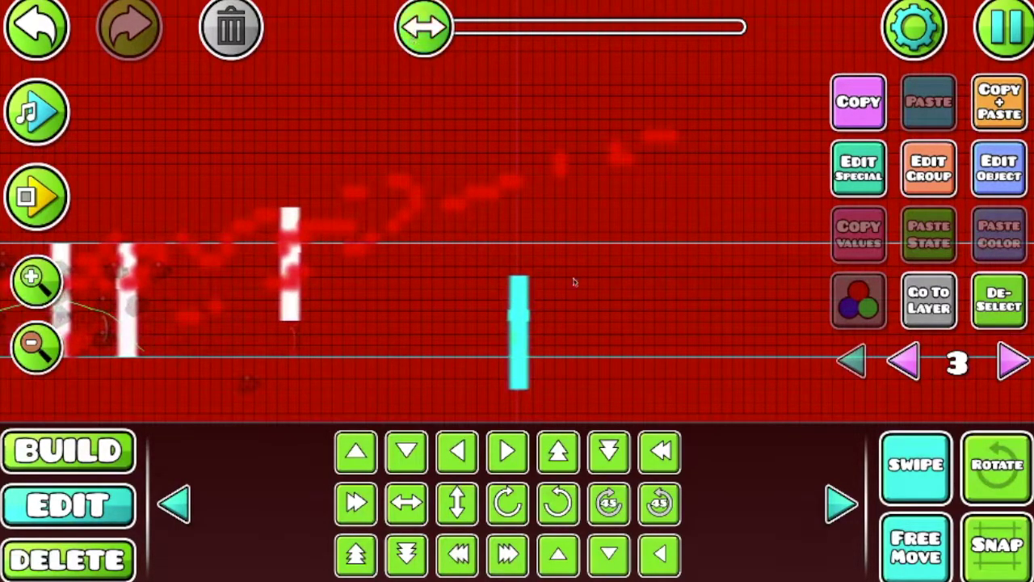
{"action": "left_click", "coordinate": [1005, 113]}
{"action": "left_click_drag", "start_coordinate": [525, 338], "coordinate": [978, 343]}
{"action": "left_click", "coordinate": [1000, 102]}
{"action": "left_click", "coordinate": [1000, 300]}
- On editor layer 4, paint scattered square pulse objects across the level with Swipe enabled
{"action": "left_click", "coordinate": [1012, 362]}
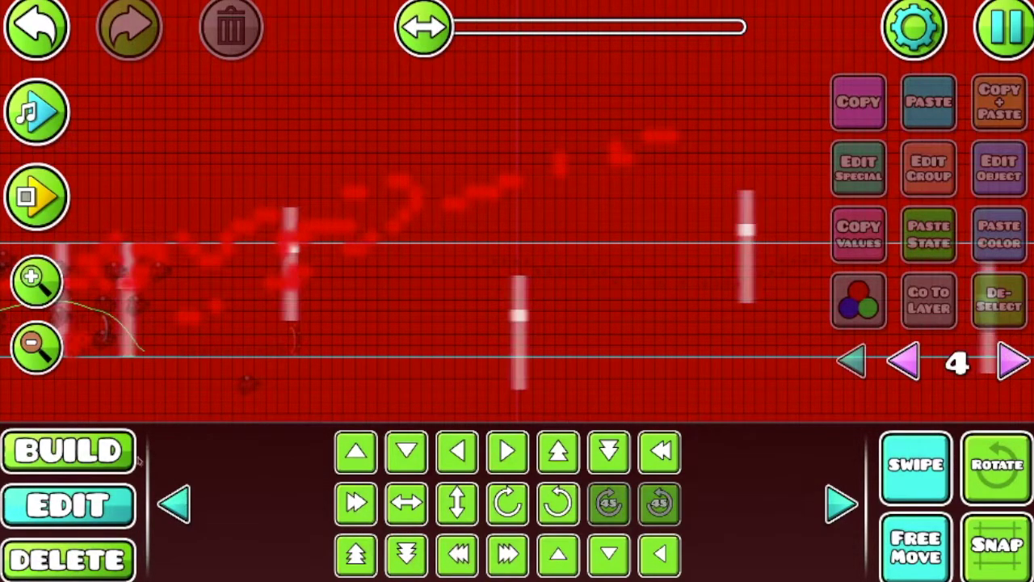
{"action": "left_click", "coordinate": [62, 456]}
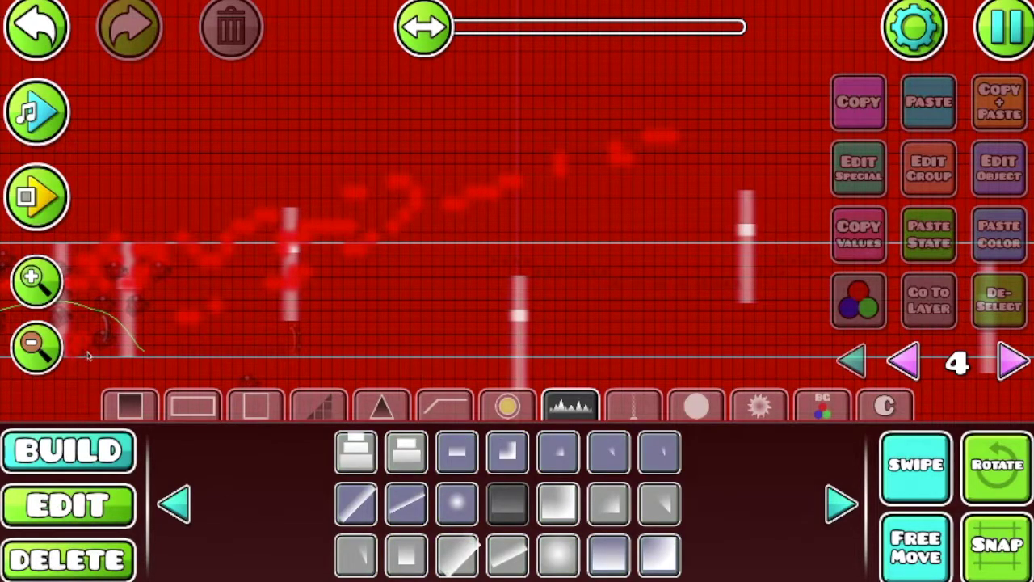
{"action": "left_click", "coordinate": [686, 413]}
{"action": "left_click", "coordinate": [474, 506]}
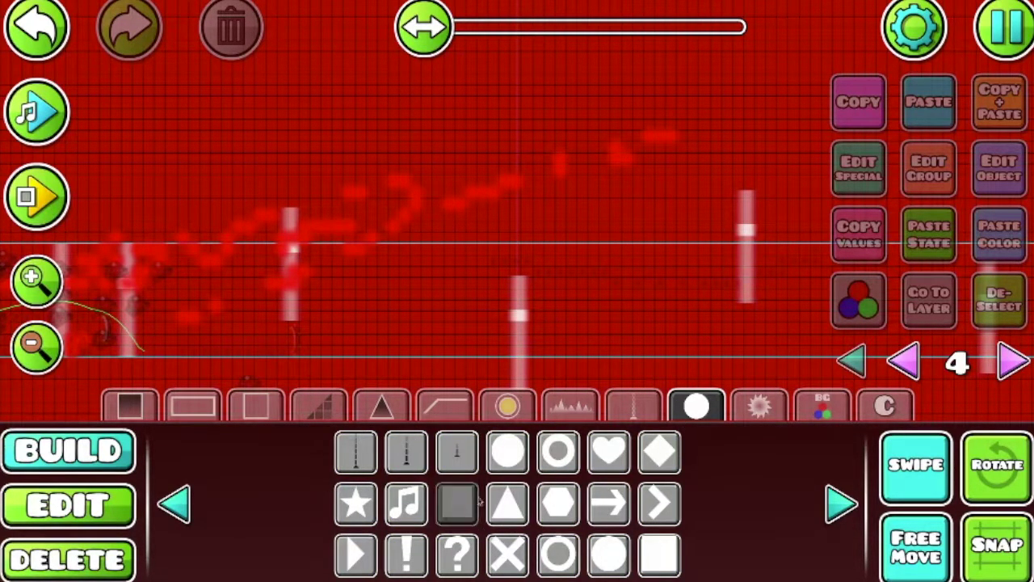
{"action": "mouse_move", "coordinate": [582, 285]}
{"action": "left_mouse_down"}
{"action": "mouse_move", "coordinate": [466, 300]}
{"action": "mouse_move", "coordinate": [370, 259]}
{"action": "mouse_move", "coordinate": [837, 213]}
{"action": "mouse_move", "coordinate": [711, 350]}
{"action": "mouse_move", "coordinate": [638, 362]}
{"action": "left_mouse_up"}
{"action": "left_click", "coordinate": [893, 467]}
{"action": "left_click_drag", "start_coordinate": [467, 298], "coordinate": [703, 310]}
{"action": "left_click", "coordinate": [913, 469]}
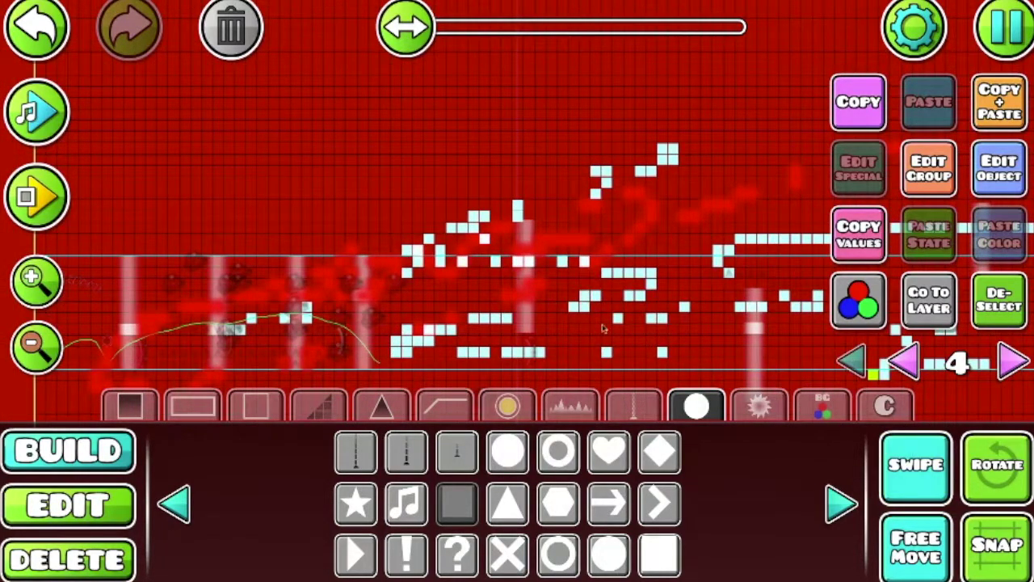
{"action": "mouse_move", "coordinate": [575, 308]}
{"action": "left_mouse_down"}
{"action": "mouse_move", "coordinate": [279, 306]}
{"action": "mouse_move", "coordinate": [97, 272]}
{"action": "mouse_move", "coordinate": [260, 311]}
{"action": "left_mouse_up"}
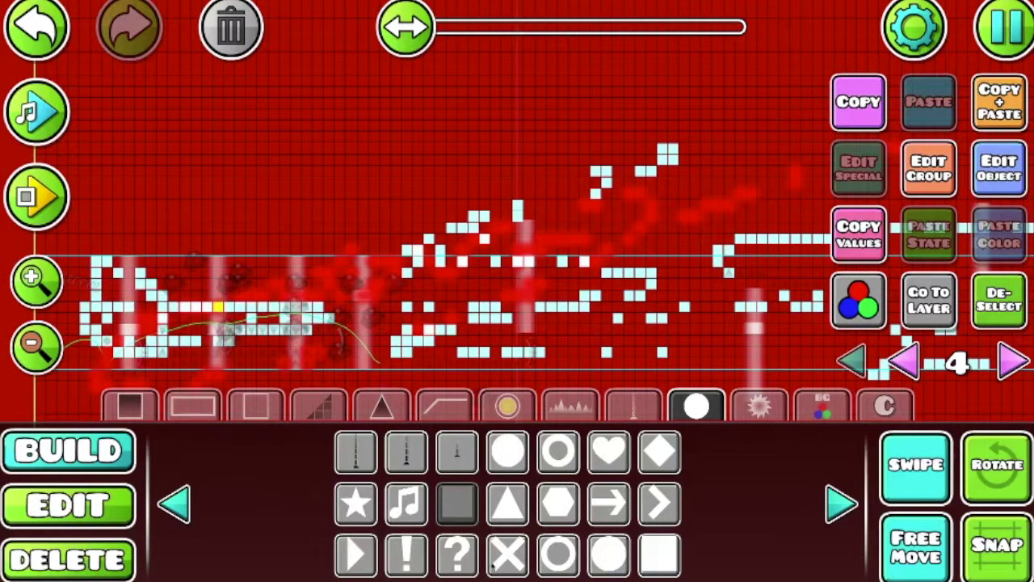
- Paint scattered triangle and heart pulse objects across the level, among and around the square ones
{"action": "left_click", "coordinate": [514, 505]}
{"action": "mouse_move", "coordinate": [310, 285]}
{"action": "left_mouse_down"}
{"action": "mouse_move", "coordinate": [650, 281]}
{"action": "mouse_move", "coordinate": [685, 352]}
{"action": "mouse_move", "coordinate": [796, 319]}
{"action": "left_mouse_up"}
{"action": "left_click", "coordinate": [603, 450]}
{"action": "mouse_move", "coordinate": [379, 302]}
{"action": "left_mouse_down"}
{"action": "mouse_move", "coordinate": [240, 296]}
{"action": "mouse_move", "coordinate": [538, 340]}
{"action": "mouse_move", "coordinate": [440, 345]}
{"action": "mouse_move", "coordinate": [633, 325]}
{"action": "left_mouse_up"}
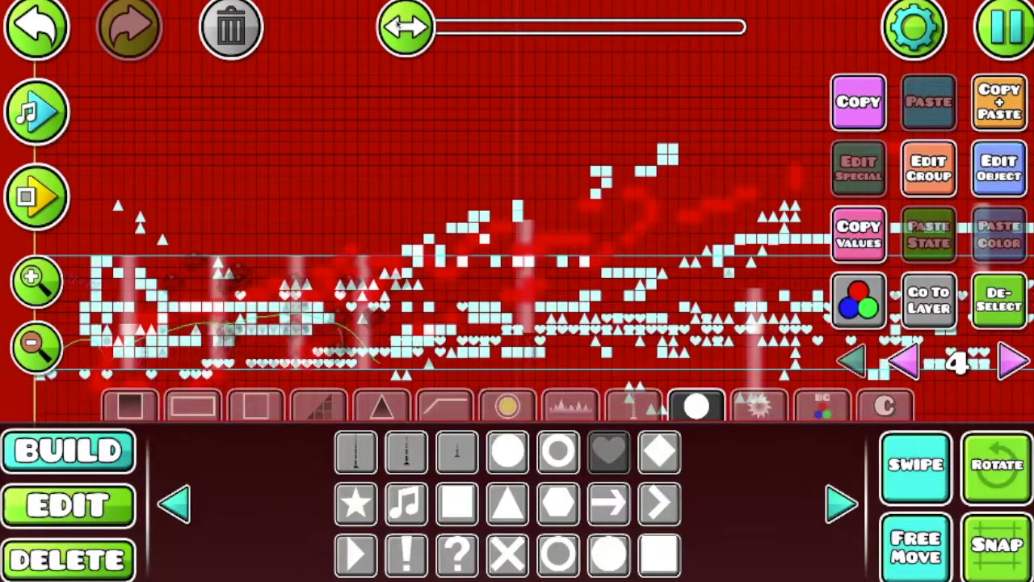
{"action": "left_click_drag", "start_coordinate": [407, 28], "coordinate": [452, 28]}
{"action": "mouse_move", "coordinate": [512, 260]}
{"action": "left_mouse_down"}
{"action": "mouse_move", "coordinate": [511, 287]}
{"action": "mouse_move", "coordinate": [632, 353]}
{"action": "left_mouse_up"}
- Paint scattered music note and question mark pulse objects across the level, from its start onward
{"action": "left_click", "coordinate": [403, 508]}
{"action": "mouse_move", "coordinate": [644, 295]}
{"action": "left_mouse_down"}
{"action": "mouse_move", "coordinate": [278, 250]}
{"action": "mouse_move", "coordinate": [111, 205]}
{"action": "mouse_move", "coordinate": [466, 352]}
{"action": "left_mouse_up"}
{"action": "left_click_drag", "start_coordinate": [452, 28], "coordinate": [407, 27]}
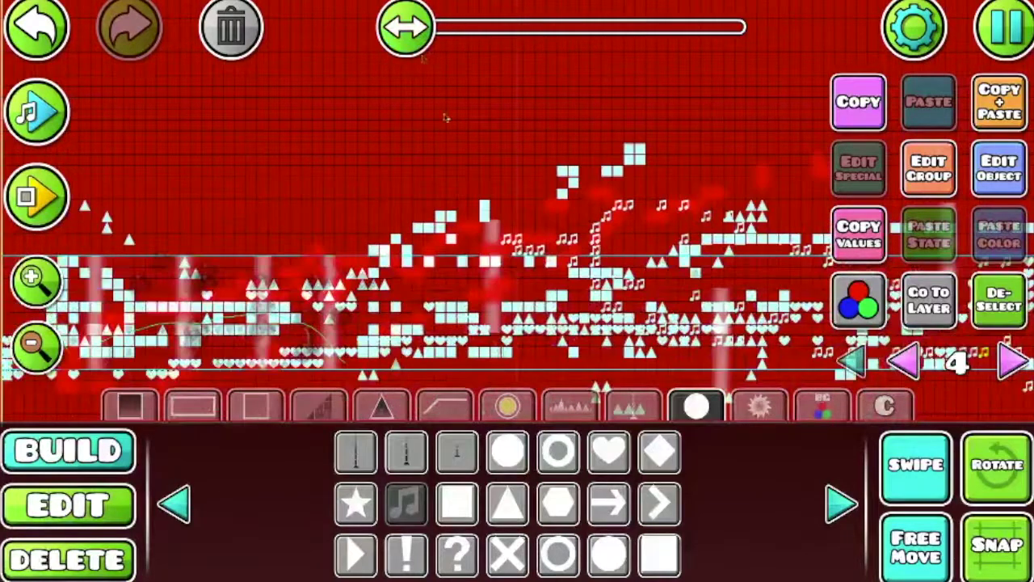
{"action": "left_click_drag", "start_coordinate": [153, 352], "coordinate": [628, 307]}
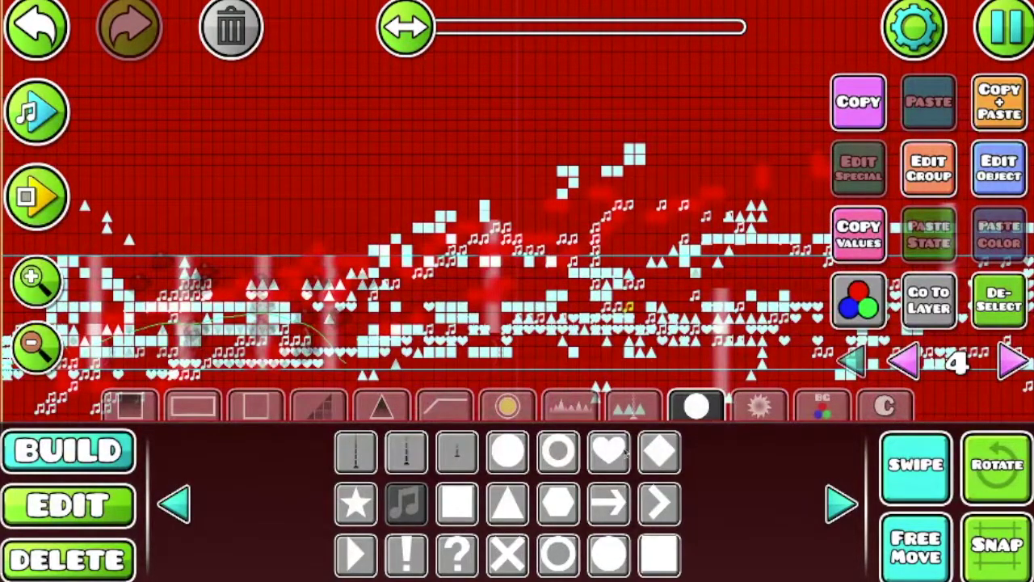
{"action": "left_click", "coordinate": [458, 555]}
{"action": "mouse_move", "coordinate": [141, 317]}
{"action": "left_mouse_down"}
{"action": "mouse_move", "coordinate": [921, 251]}
{"action": "mouse_move", "coordinate": [327, 386]}
{"action": "left_mouse_up"}
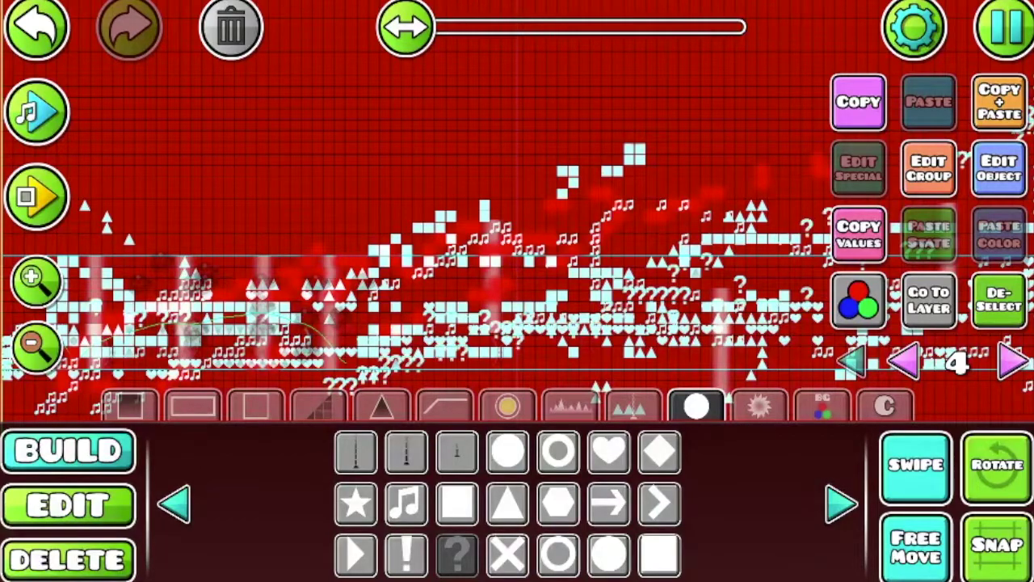
- Save and play the level to check the new pulse decoration, and return to the editor
{"action": "key", "text": "Escape"}
{"action": "left_click", "coordinate": [635, 219]}
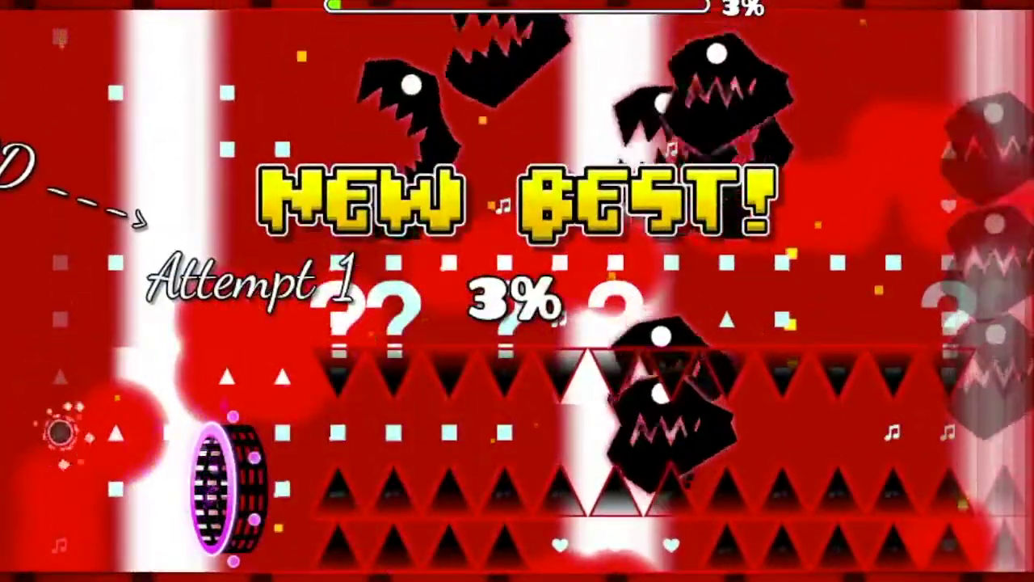
{"action": "key", "text": "space"}
{"action": "key", "text": "Escape"}
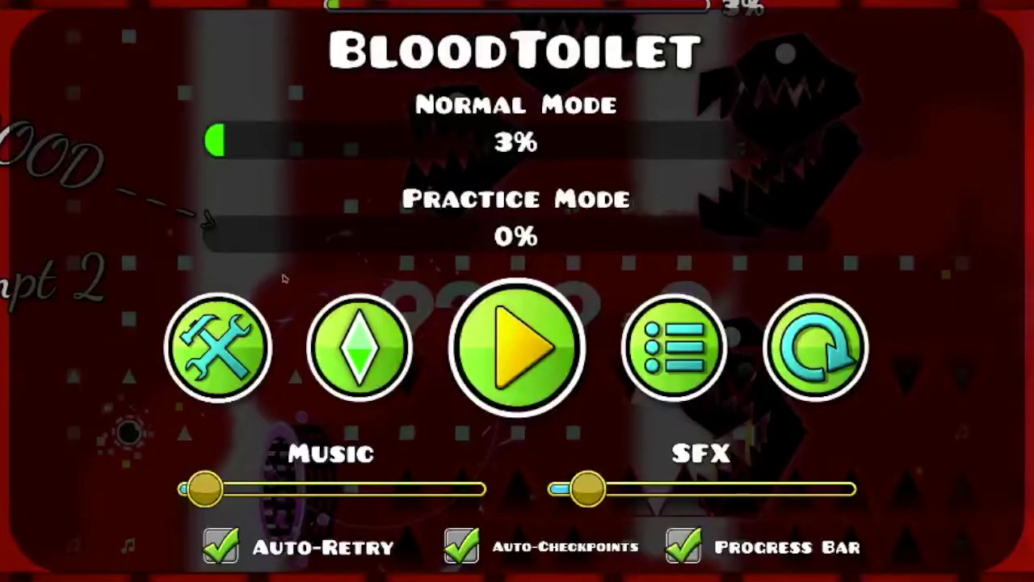
{"action": "left_click", "coordinate": [242, 323]}
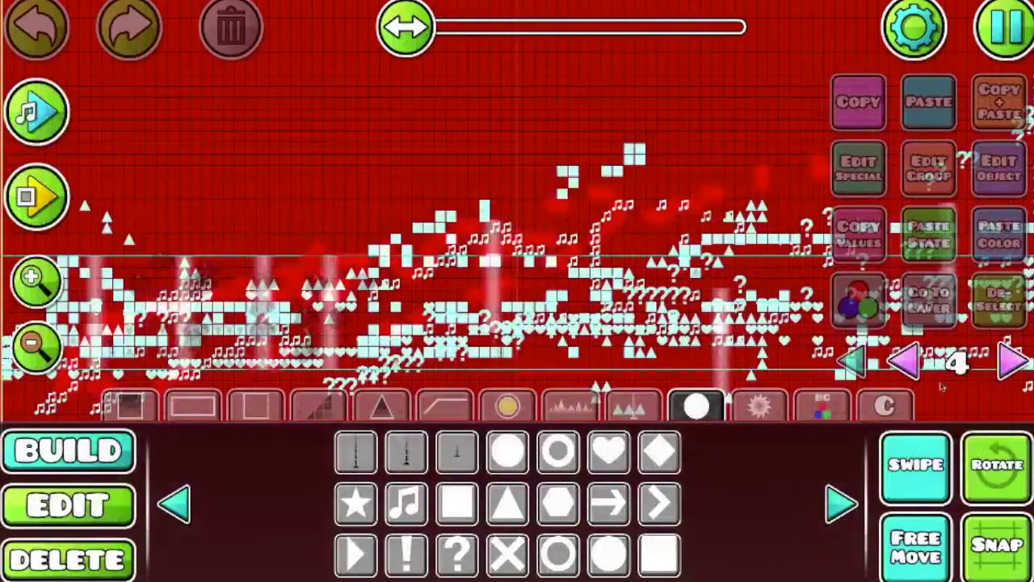
- Turn off Swipe and Free Move, select all objects in the level and duplicate them in place
{"action": "left_click", "coordinate": [942, 447]}
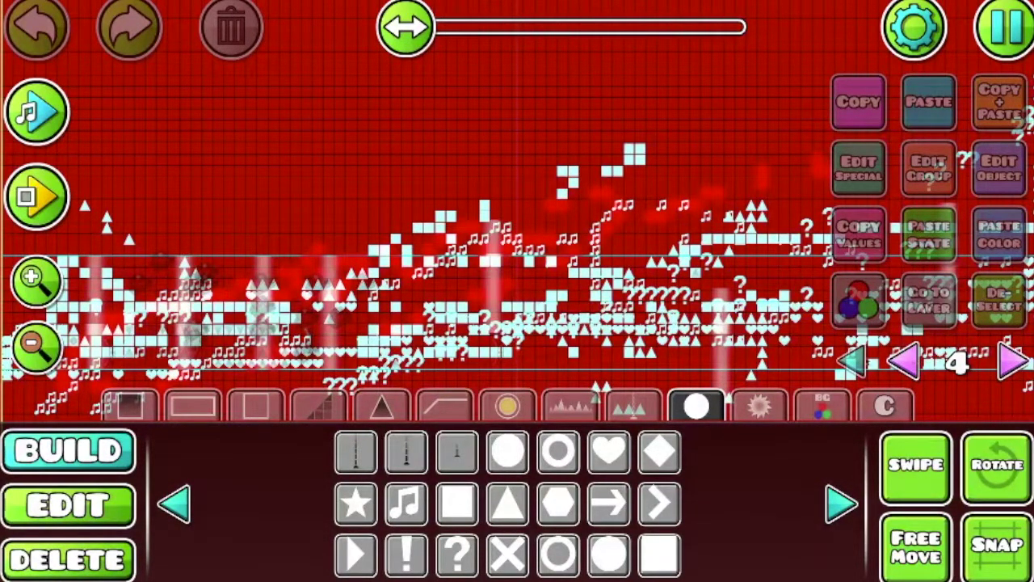
{"action": "key", "text": "Escape"}
{"action": "left_click", "coordinate": [840, 404]}
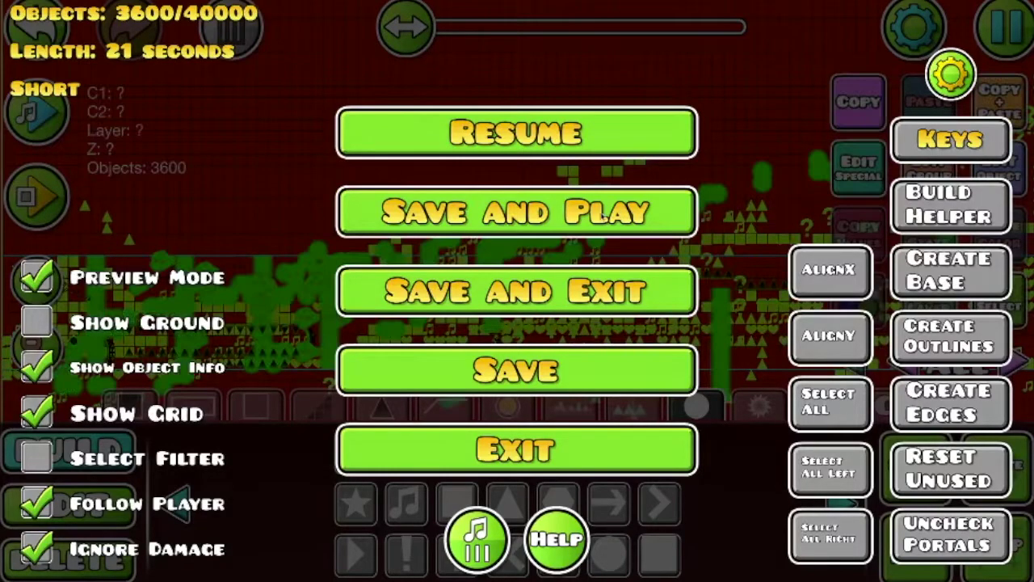
{"action": "left_click", "coordinate": [516, 131]}
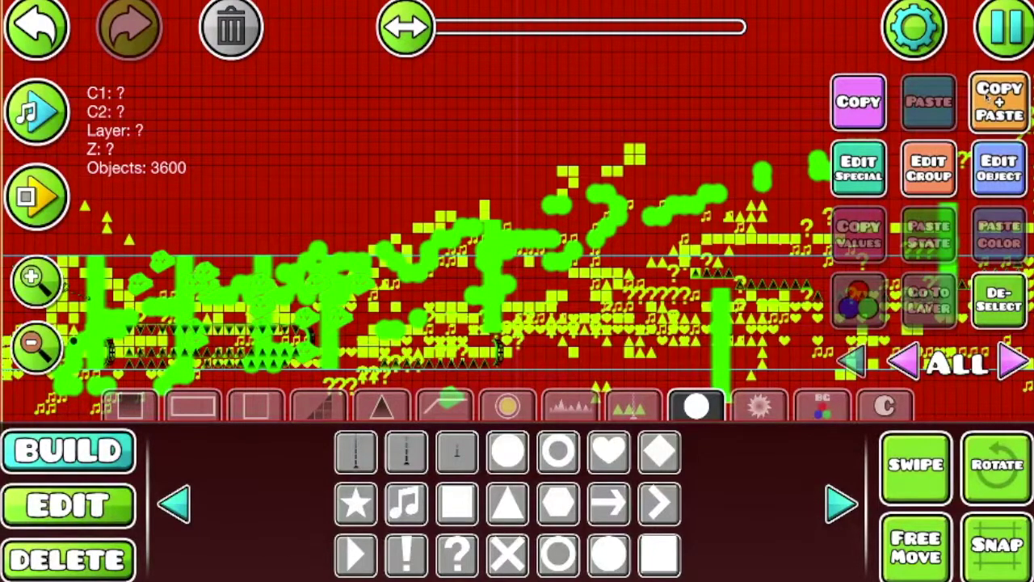
{"action": "left_click", "coordinate": [987, 98]}
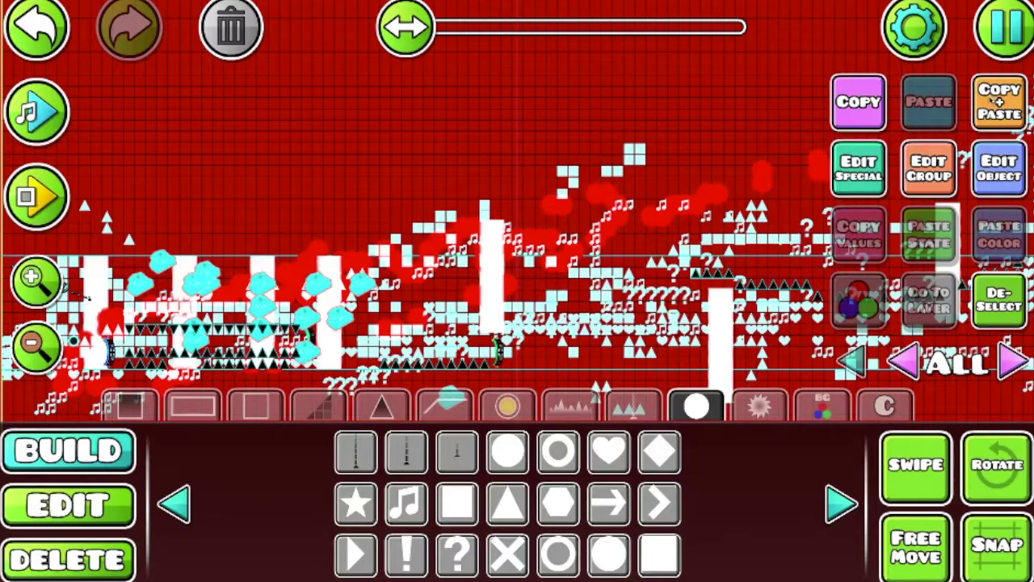
- Save and play the level with all objects duplicated, and return to the editor
{"action": "key", "text": "Escape"}
{"action": "left_click", "coordinate": [591, 210]}
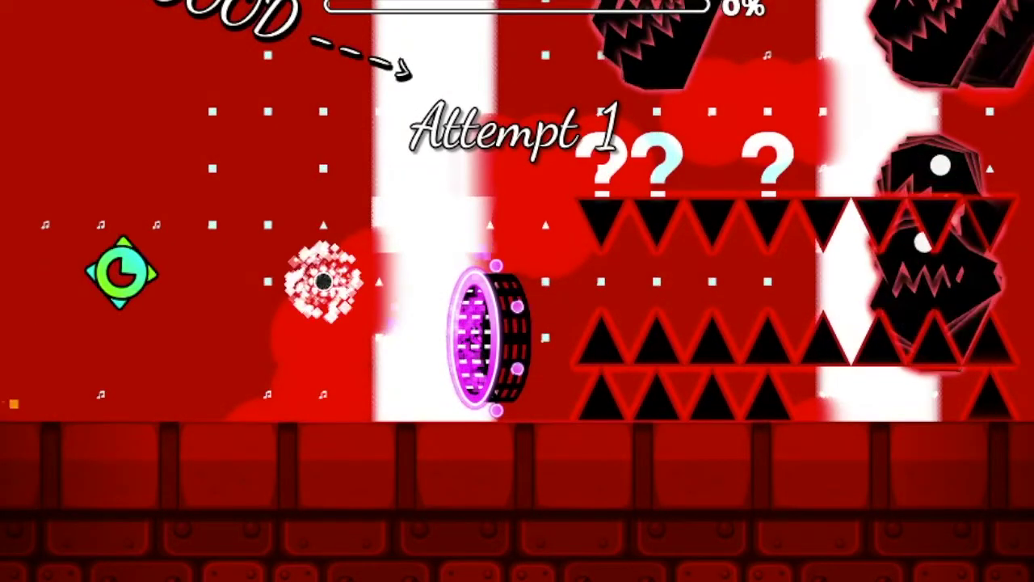
{"action": "left_click", "coordinate": [603, 211]}
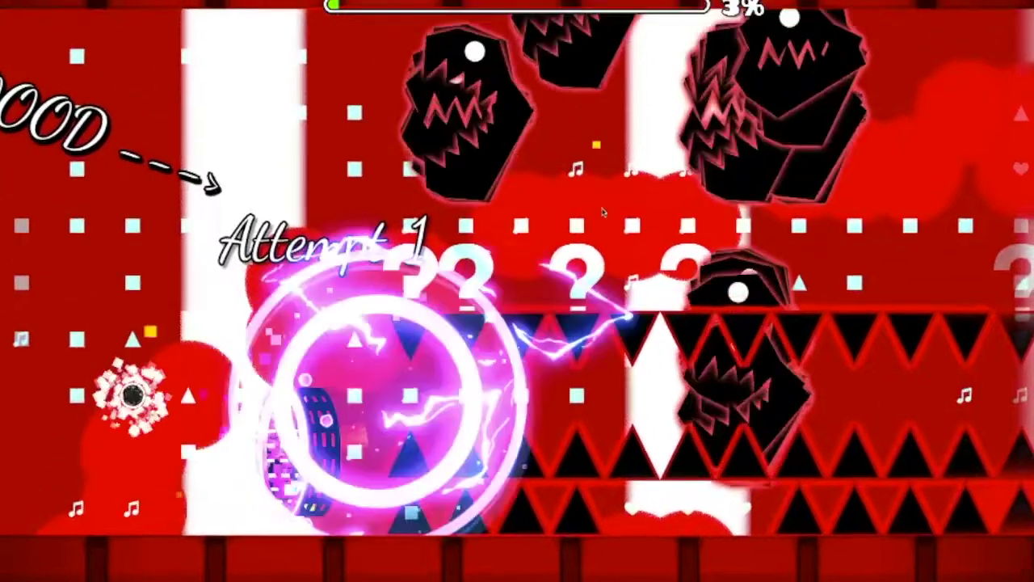
{"action": "key", "text": "Escape"}
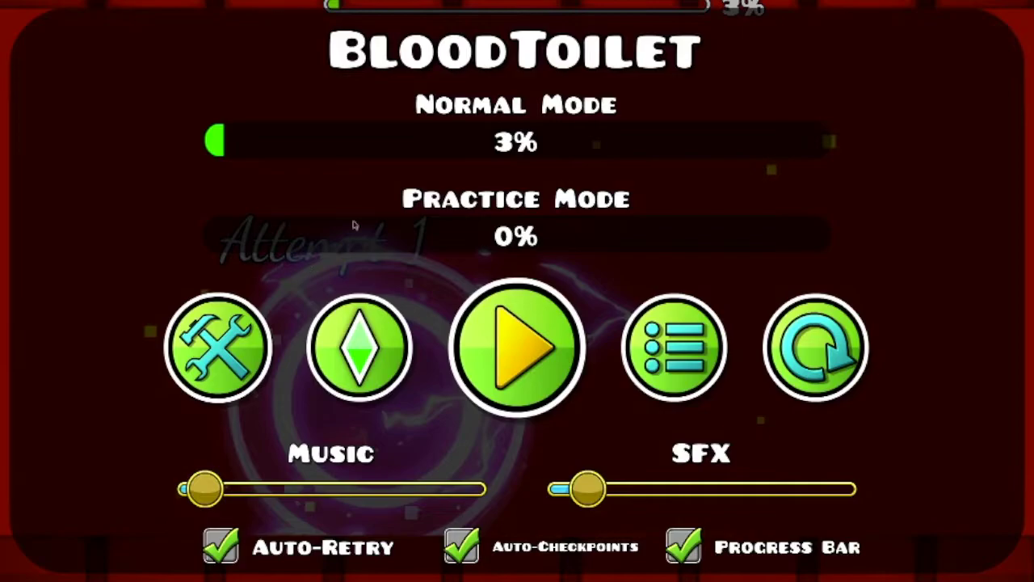
{"action": "left_click", "coordinate": [216, 345]}
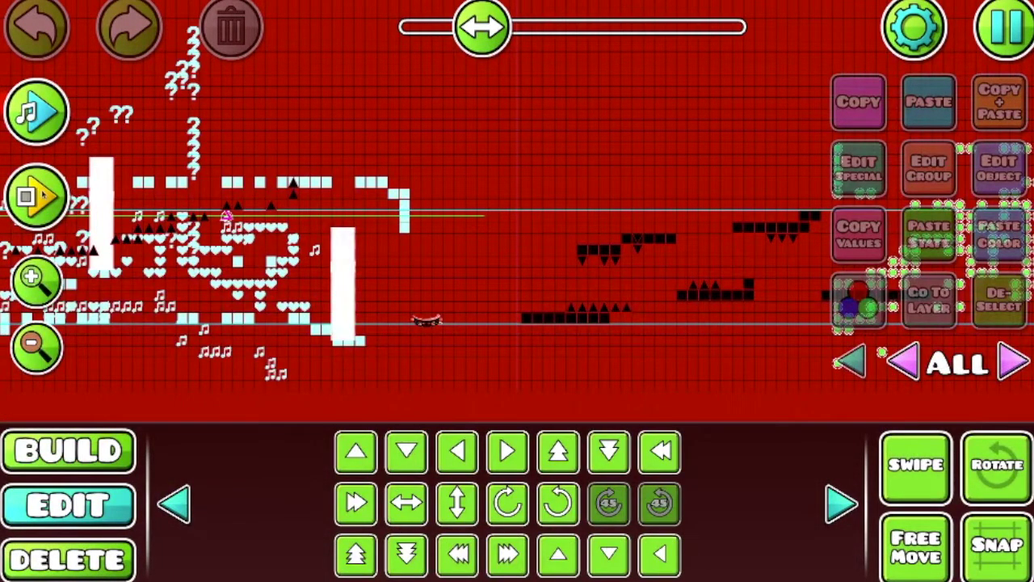
- Playtest the level inside the editor, jumping across the black block platforms after the last glow column
{"action": "left_click", "coordinate": [36, 197]}
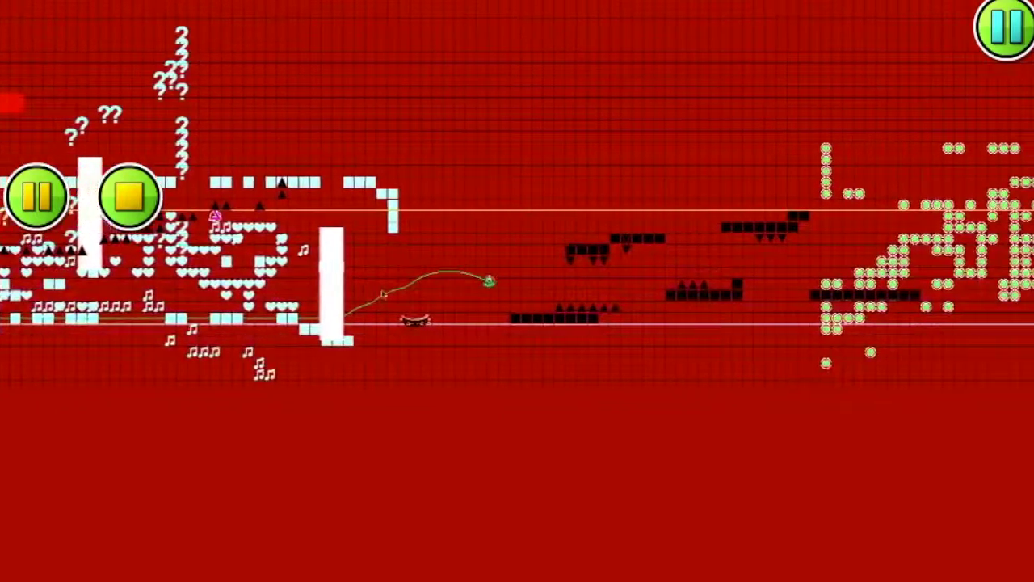
{"action": "left_click", "coordinate": [384, 295]}
{"action": "left_click", "coordinate": [384, 295]}
{"action": "left_click", "coordinate": [384, 294]}
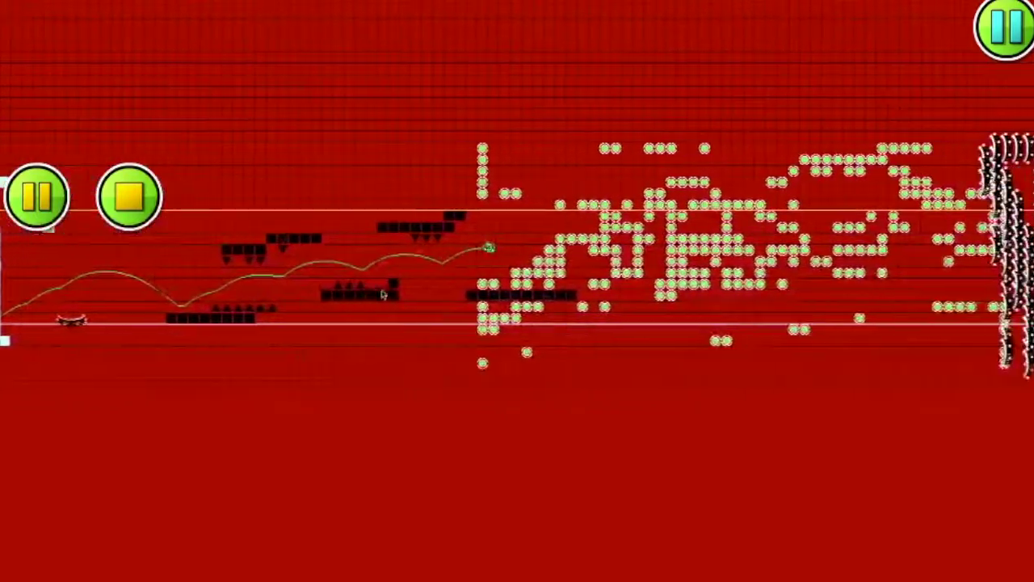